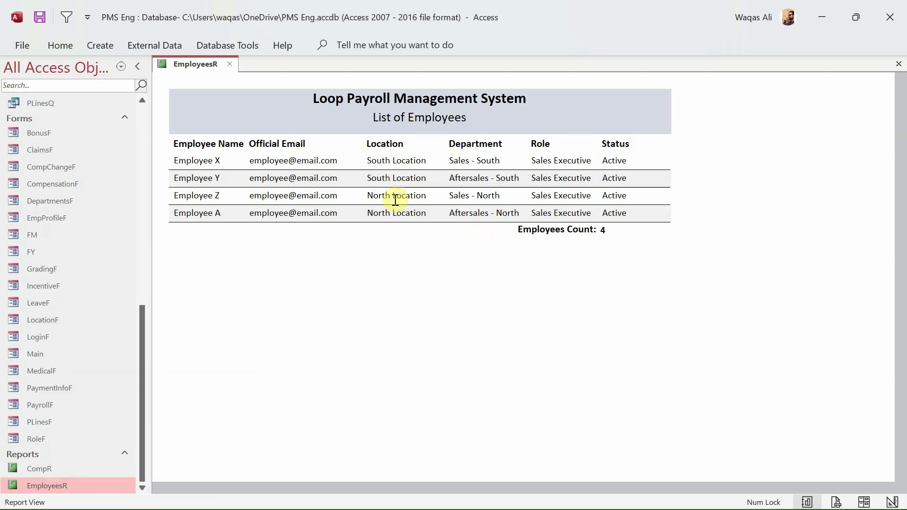
# - Close the EmployeesR report and bring the database's tables list into view
pyautogui.scroll(4, 102, 303)
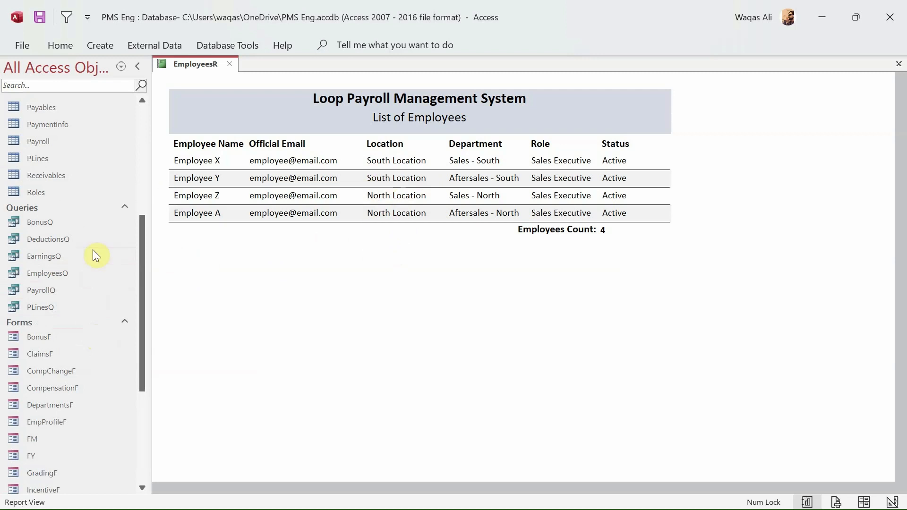
pyautogui.scroll(5, 72, 300)
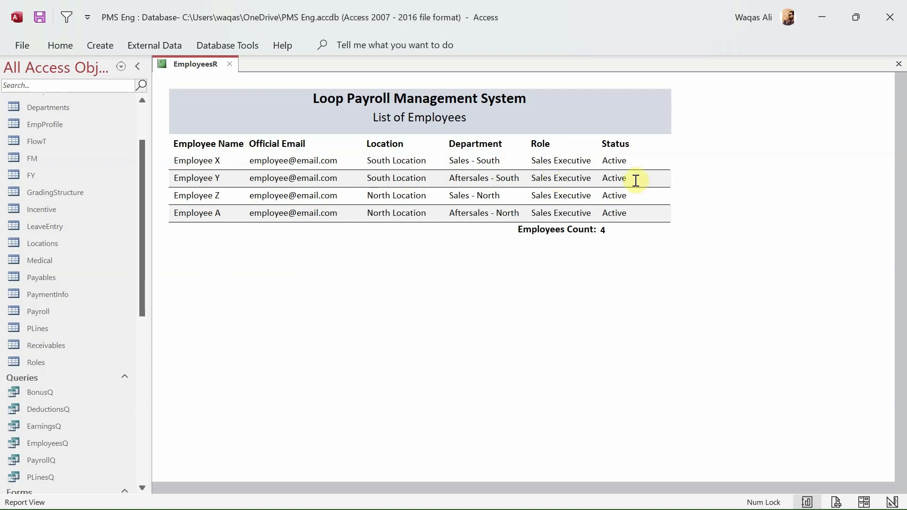
pyautogui.click(227, 65)
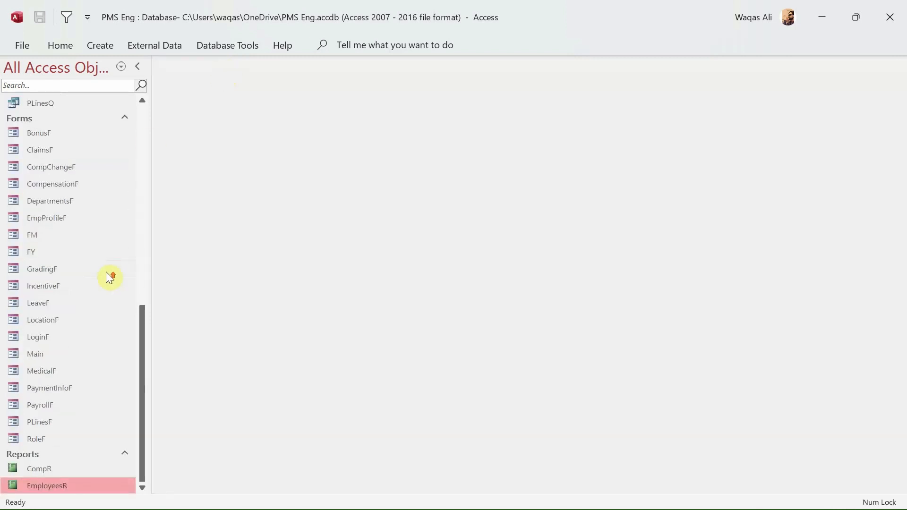
pyautogui.scroll(10, 107, 273)
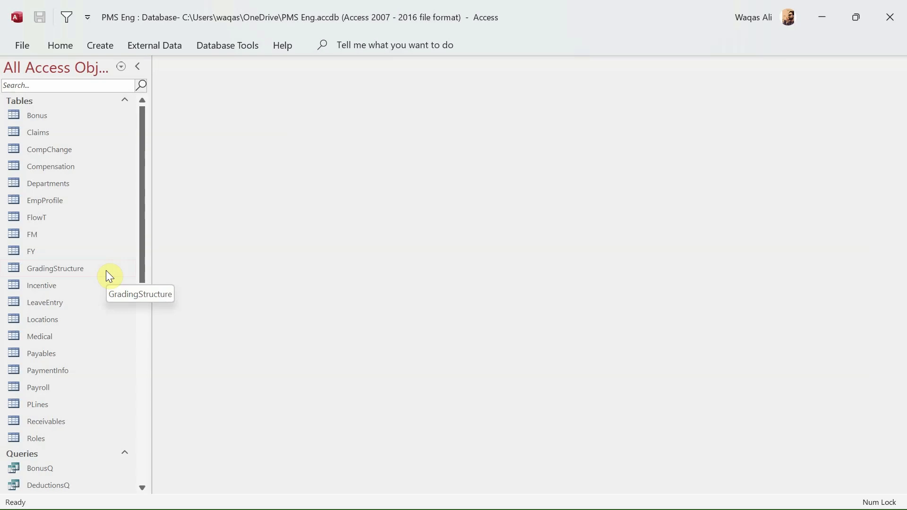
# - Open the Payroll table and examine the FY, FM and Approval fields of its first record
pyautogui.doubleClick(47, 387)
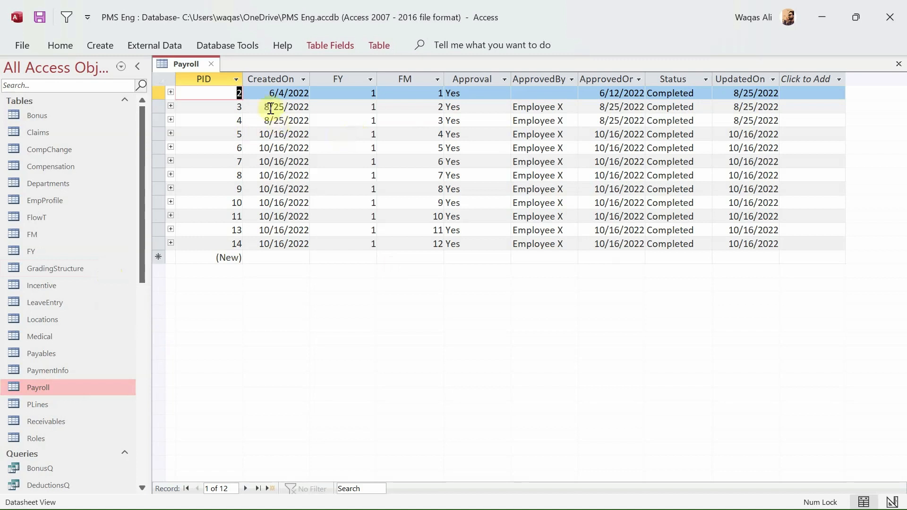
pyautogui.click(352, 92)
pyautogui.click(406, 93)
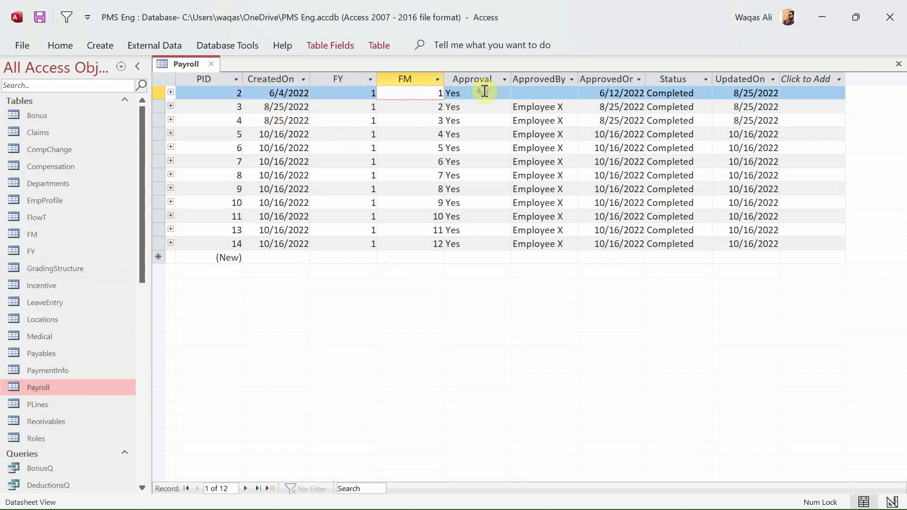
pyautogui.click(485, 91)
# - Fill the empty ApprovedBy field of the first Payroll record (PID 2) with Employee Y
pyautogui.click(564, 93)
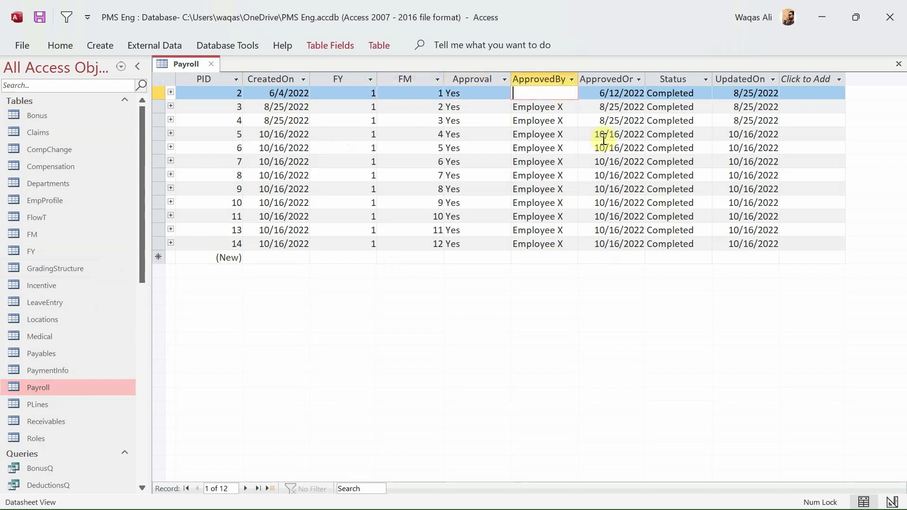
pyautogui.press('Down')
pyautogui.hotkey('ctrl', 'c')
pyautogui.press('Up')
pyautogui.hotkey('ctrl', 'v')
pyautogui.press('Tab')
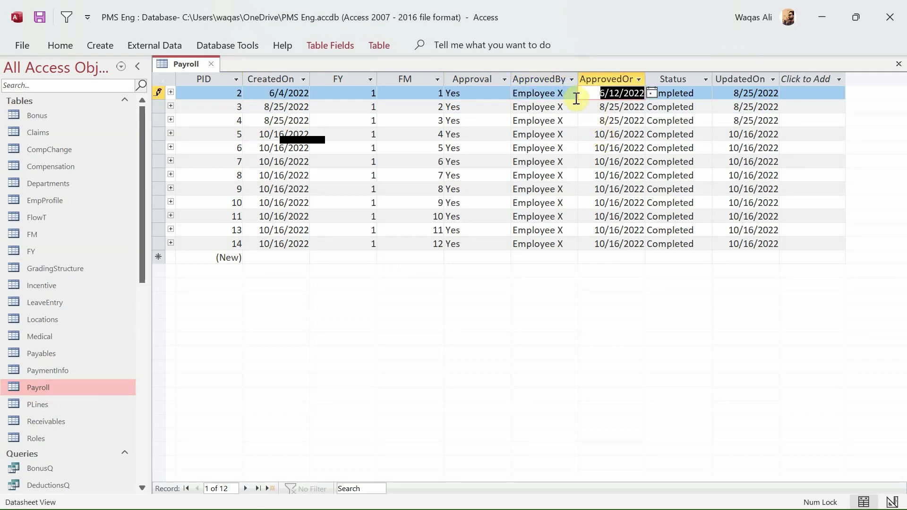
pyautogui.click(572, 94)
pyautogui.press('BackSpace')
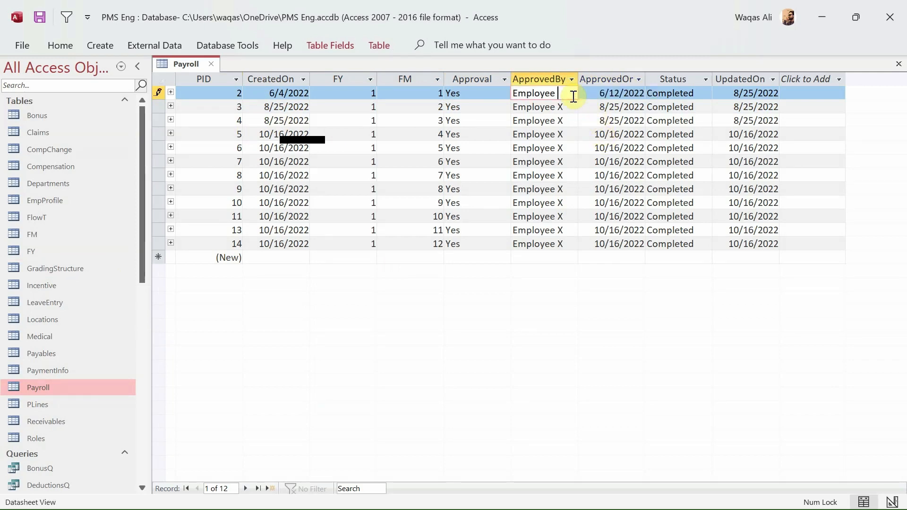
pyautogui.write('Y')
pyautogui.press('Tab')
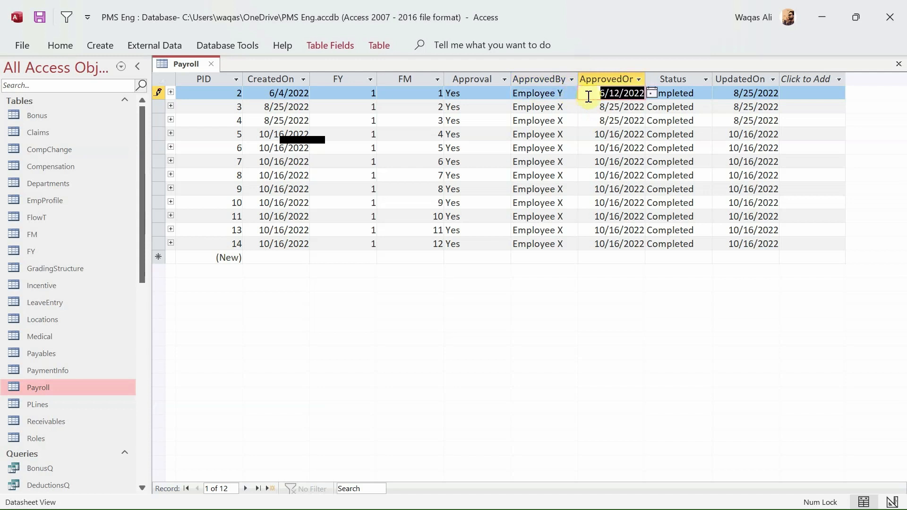
pyautogui.click(681, 96)
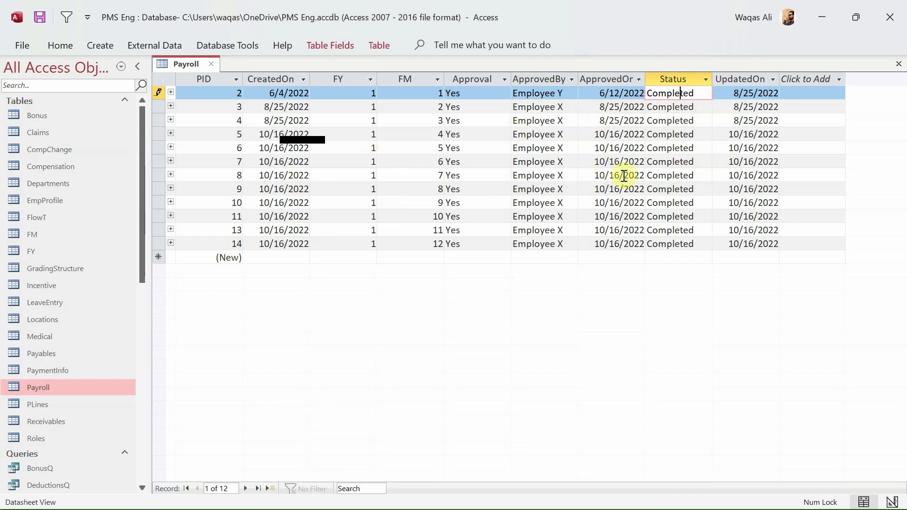
# - Open the PLines table and examine its GrossSalary and NetPayable columns
pyautogui.doubleClick(80, 406)
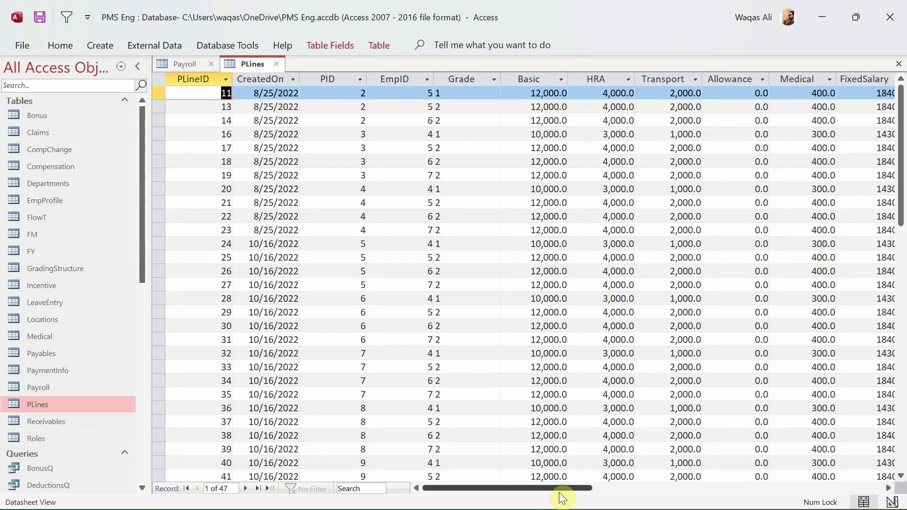
pyautogui.moveTo(560, 490); pyautogui.dragTo(690, 488)
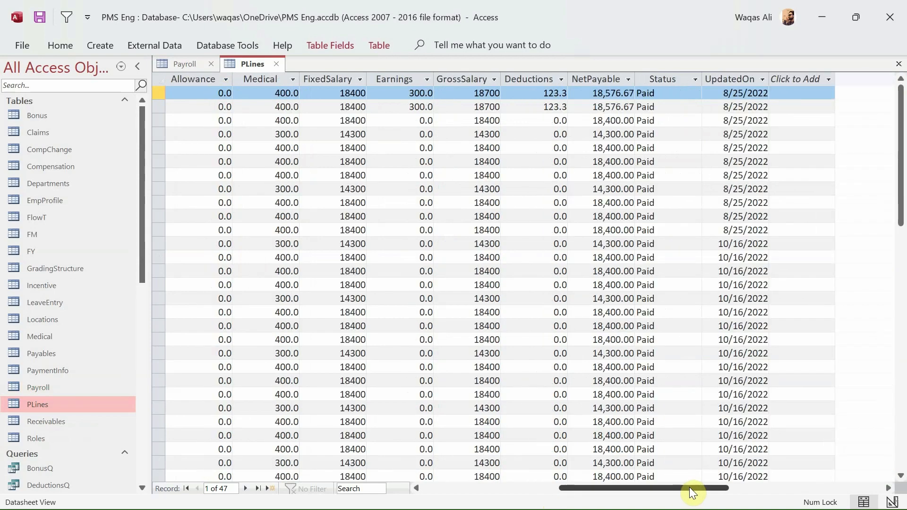
pyautogui.click(549, 72)
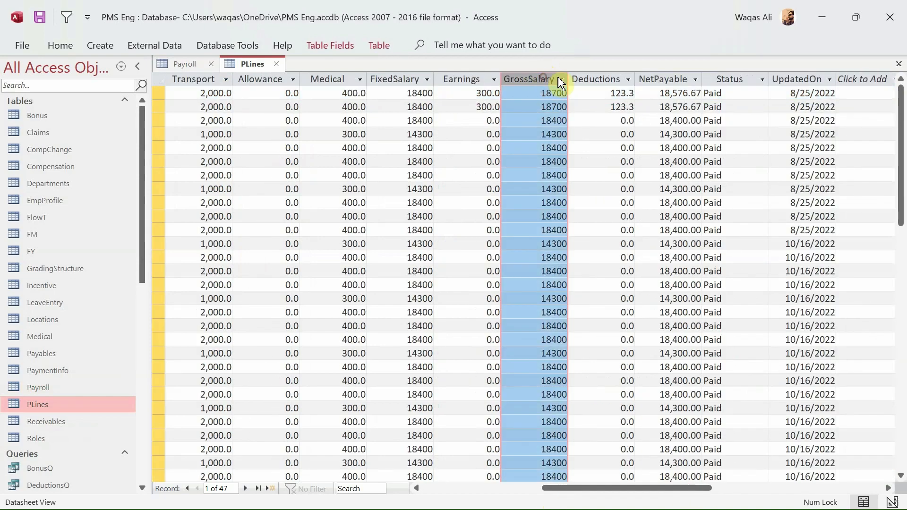
pyautogui.click(670, 78)
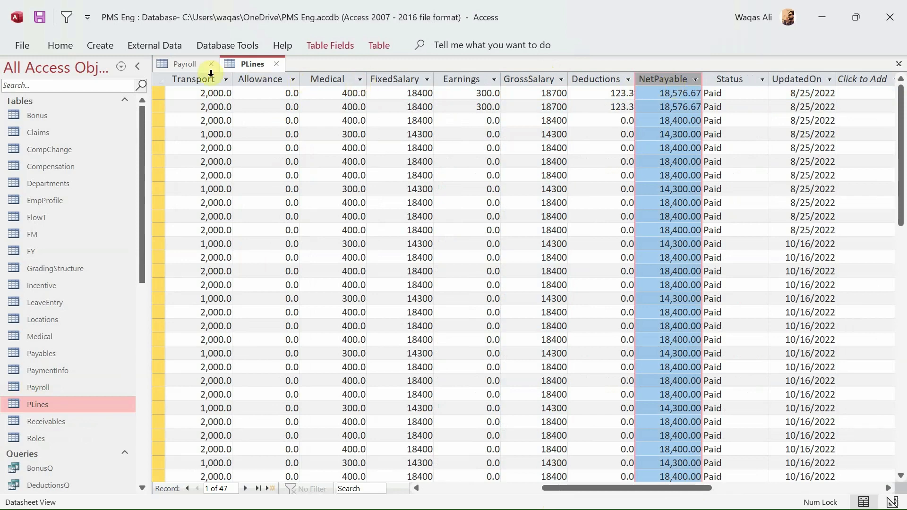
# - Compare the Payroll and PLines tables, and close both of them
pyautogui.click(195, 67)
pyautogui.click(245, 67)
pyautogui.click(194, 69)
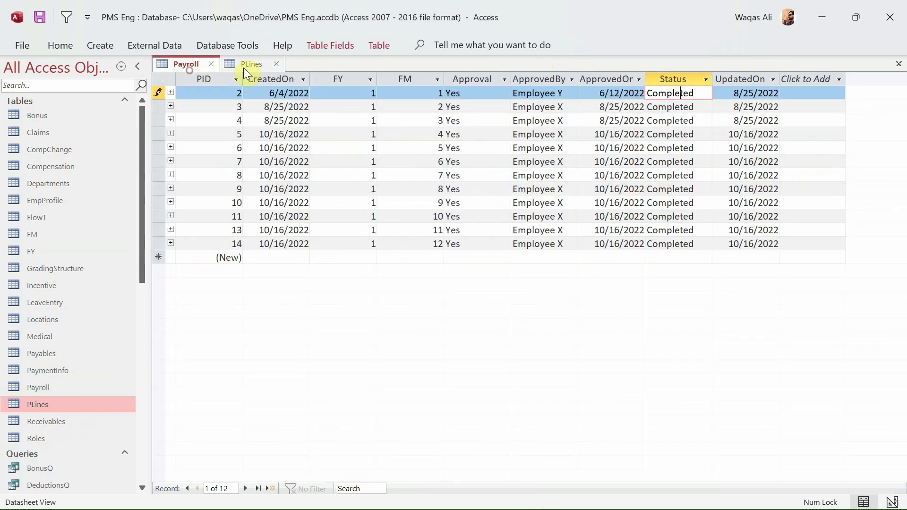
pyautogui.click(253, 66)
pyautogui.click(277, 64)
pyautogui.click(213, 65)
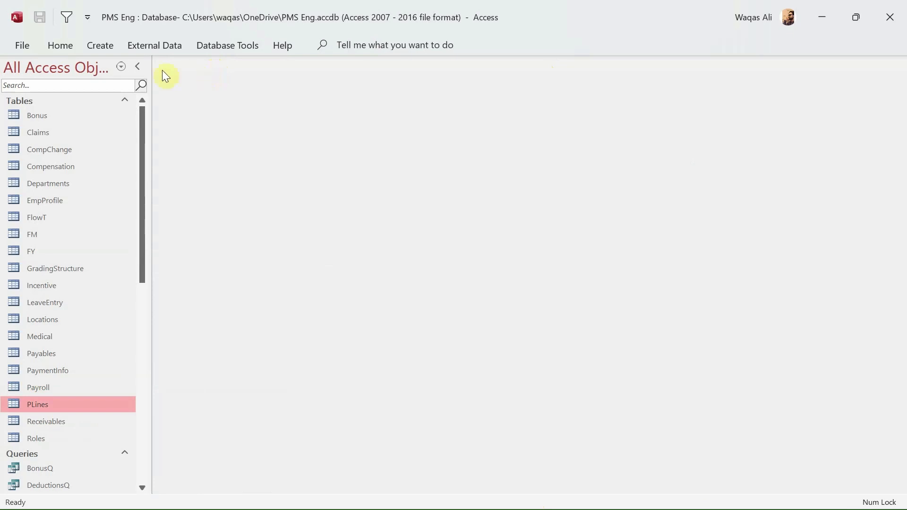
# - Create a blank query in Design View and close its Property Sheet
pyautogui.click(108, 49)
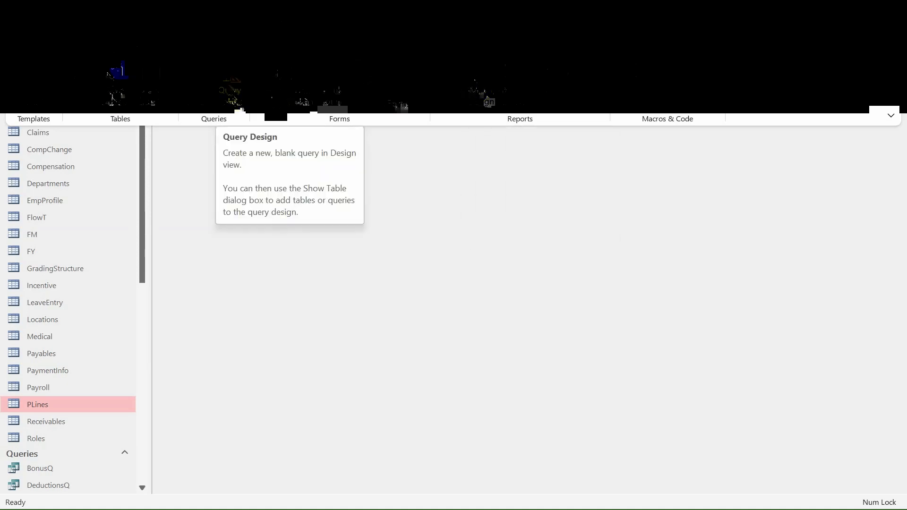
pyautogui.click(232, 101)
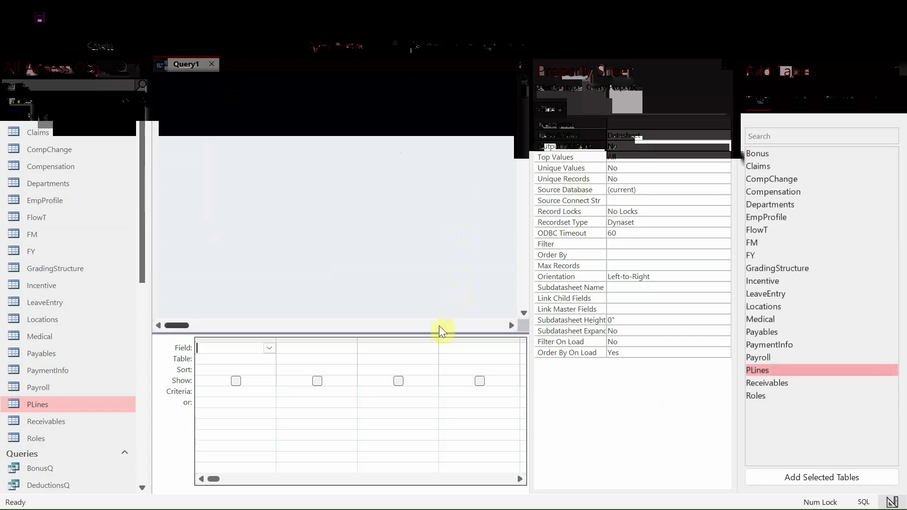
pyautogui.click(729, 68)
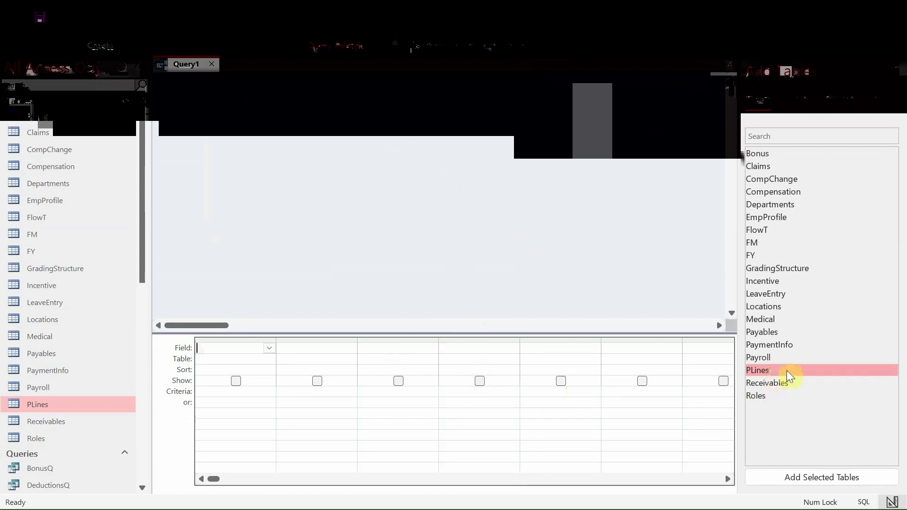
# - Add the PLines and Payroll tables to the new query
pyautogui.click(767, 370)
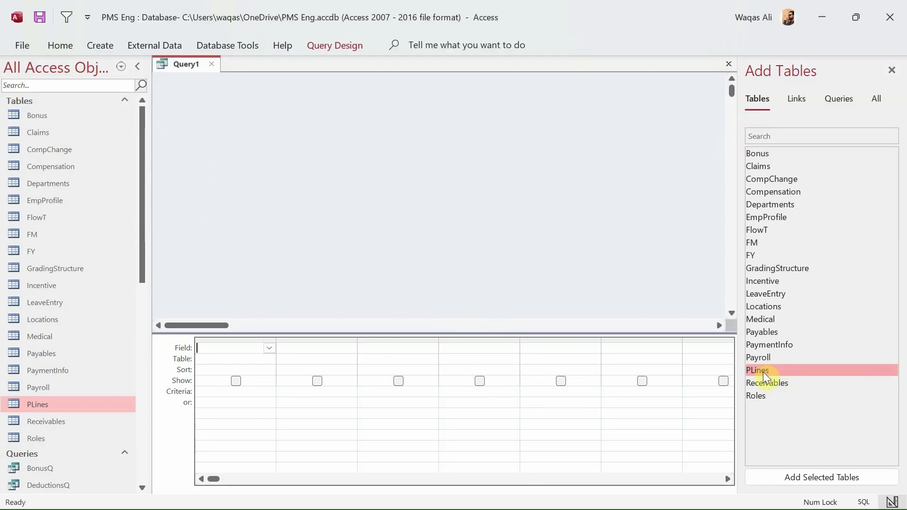
pyautogui.moveTo(763, 372); pyautogui.dragTo(314, 154)
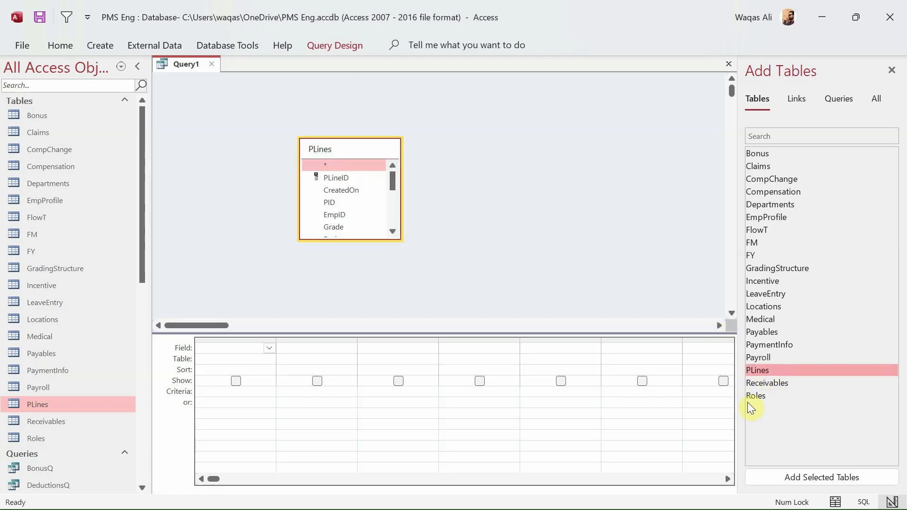
pyautogui.click(772, 358)
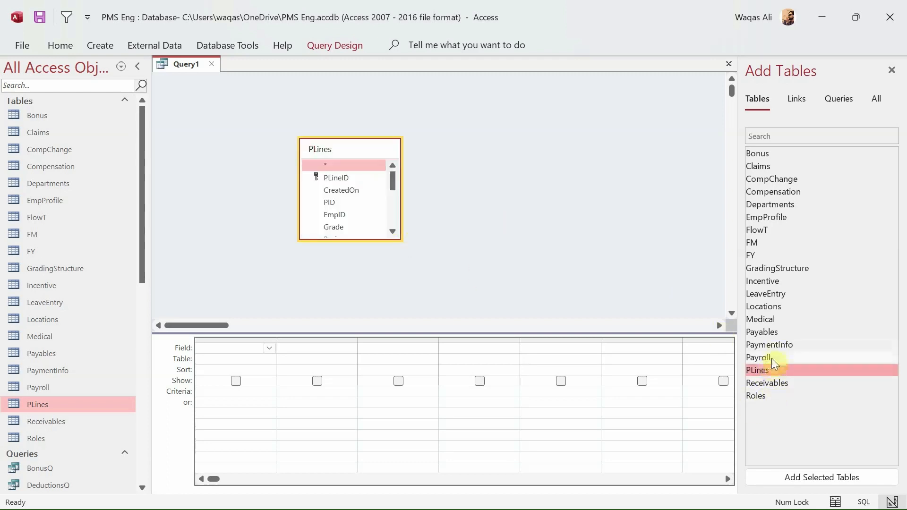
pyautogui.doubleClick(772, 358)
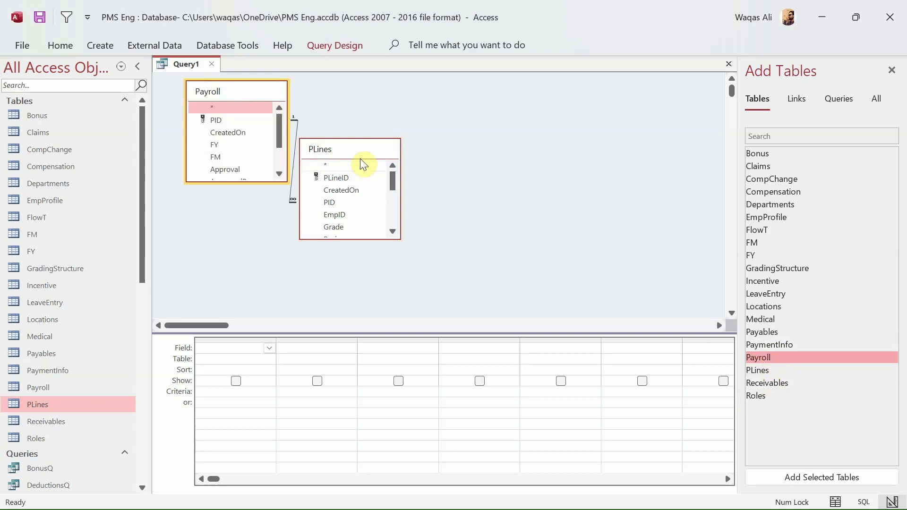
# - Place the PLines field list beside Payroll and enlarge both lists until all their fields show
pyautogui.moveTo(367, 153); pyautogui.dragTo(424, 115)
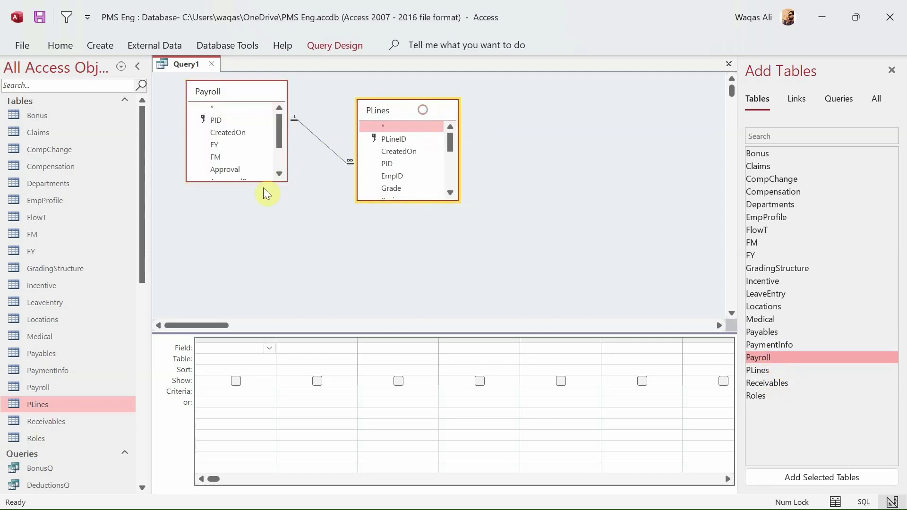
pyautogui.moveTo(265, 183); pyautogui.dragTo(264, 234)
pyautogui.moveTo(410, 119); pyautogui.dragTo(398, 112)
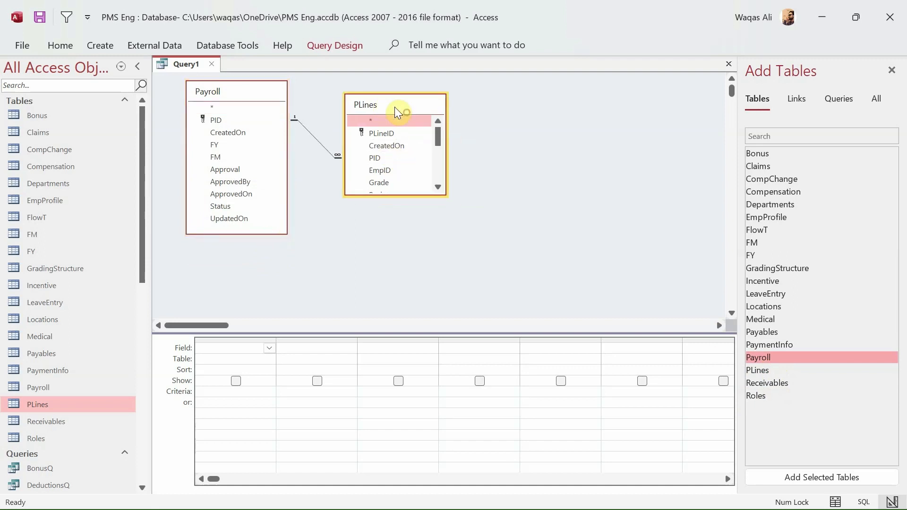
pyautogui.moveTo(395, 194); pyautogui.dragTo(388, 318)
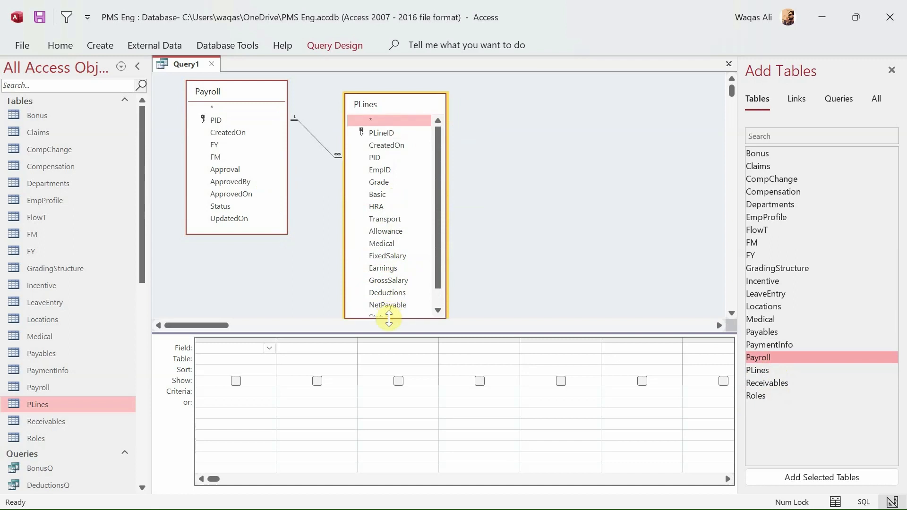
pyautogui.moveTo(397, 109); pyautogui.dragTo(397, 98)
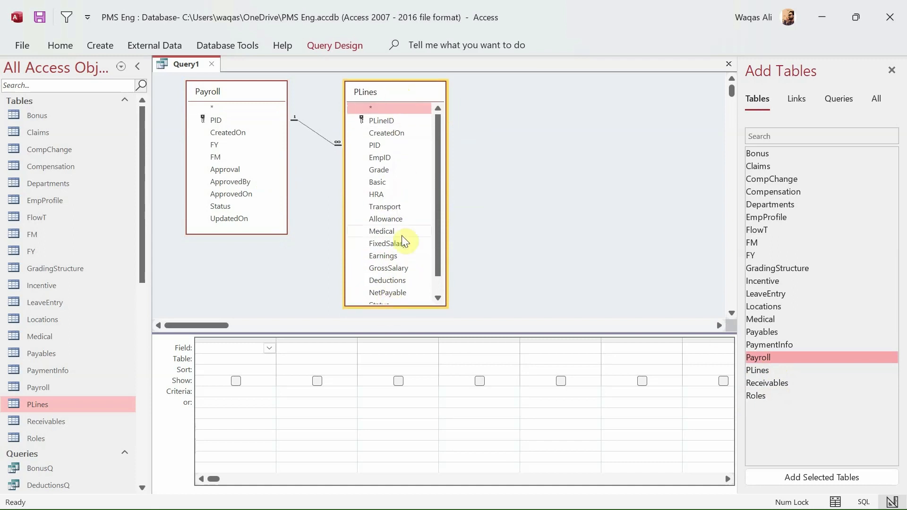
pyautogui.moveTo(408, 310); pyautogui.dragTo(425, 335)
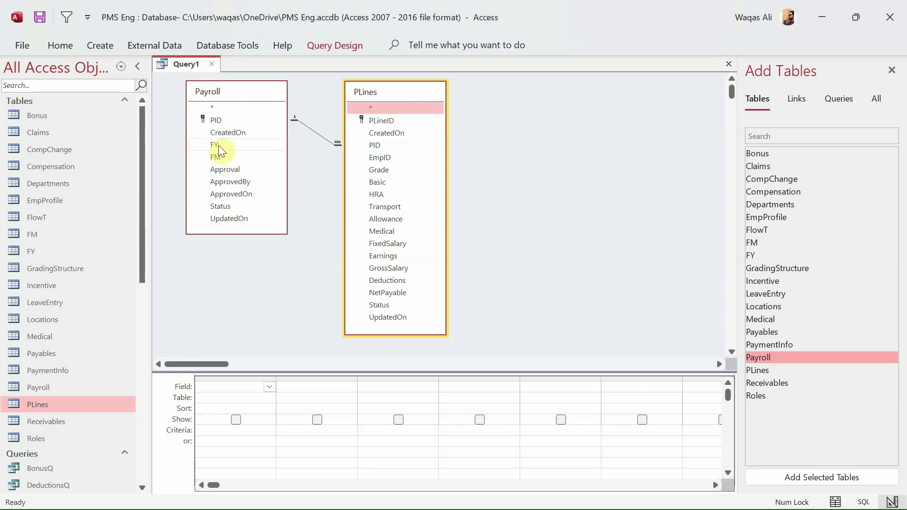
# - Add the FY and FM fields from the Payroll table to the query's first two columns
pyautogui.moveTo(218, 146); pyautogui.dragTo(235, 388)
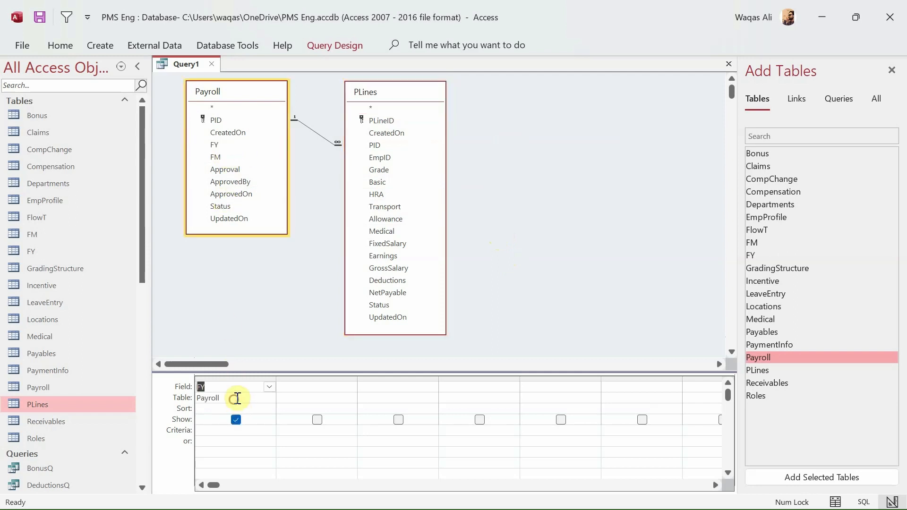
pyautogui.rightClick(574, 191)
pyautogui.click(216, 154)
pyautogui.moveTo(215, 154); pyautogui.dragTo(306, 399)
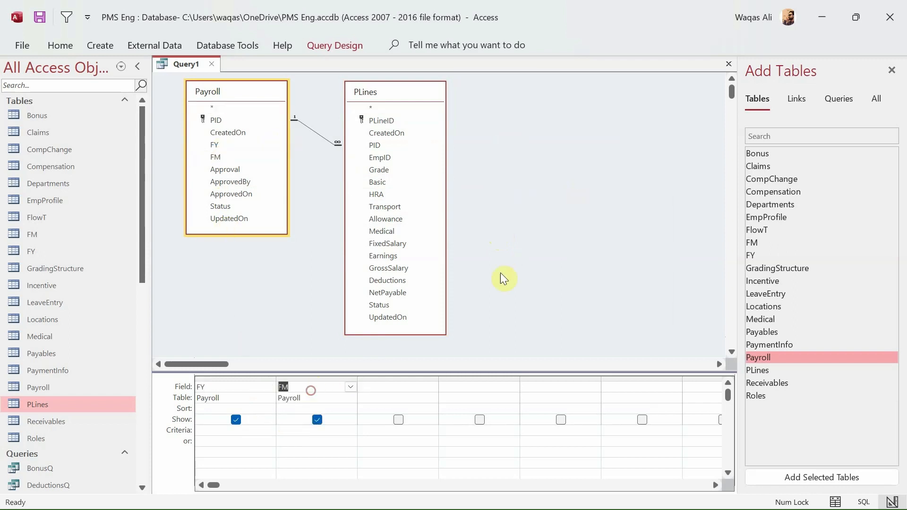
# - Show the query's records in Datasheet View to check the FY and FM fields
pyautogui.rightClick(506, 137)
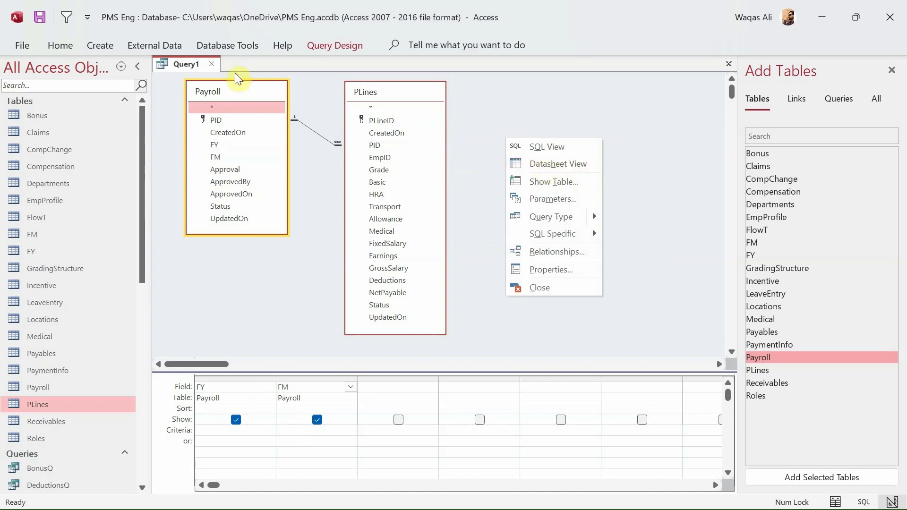
pyautogui.click(329, 50)
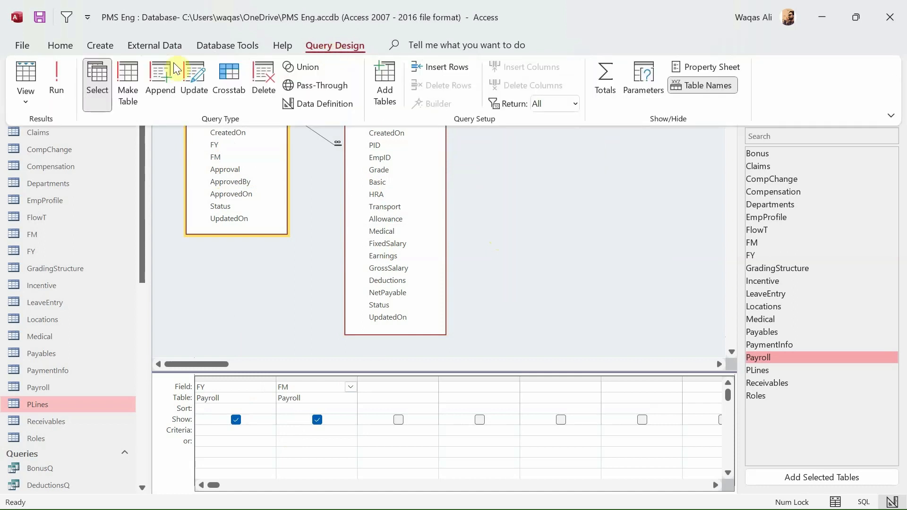
pyautogui.click(23, 100)
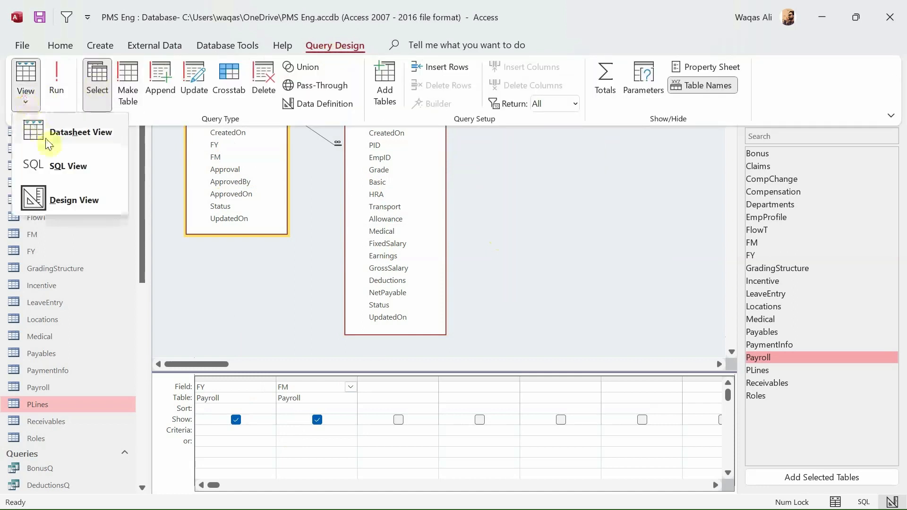
pyautogui.click(103, 138)
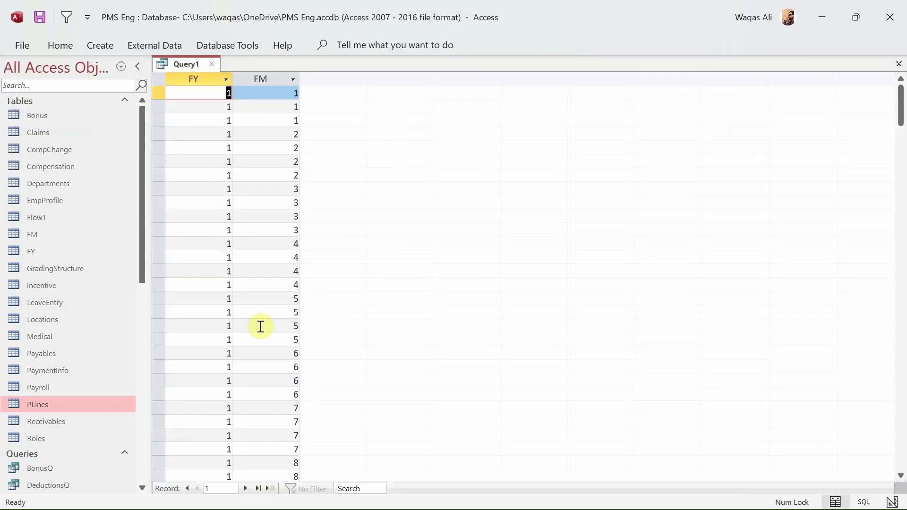
# - Add the FY and FM tables to the query in Design View and place the FM field list below FY
pyautogui.scroll(-5, 258, 318)
pyautogui.scroll(-3, 258, 320)
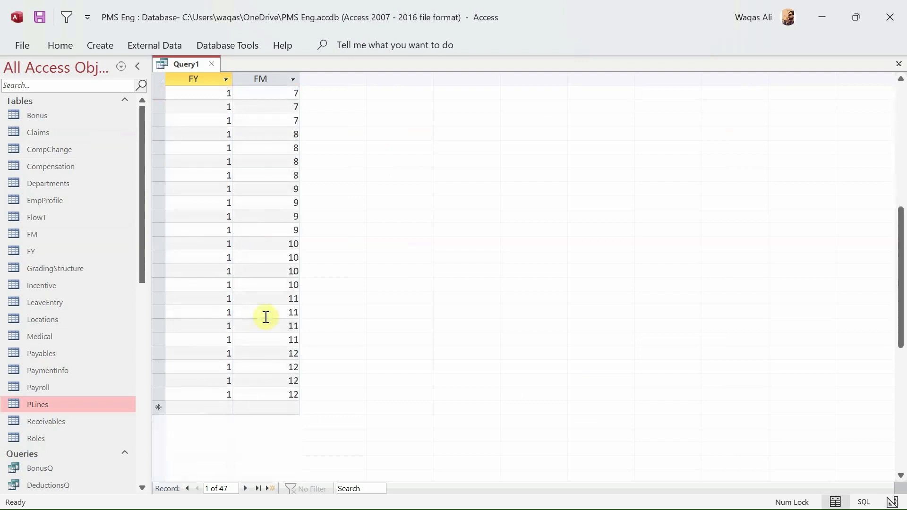
pyautogui.scroll(5, 265, 315)
pyautogui.scroll(4, 265, 315)
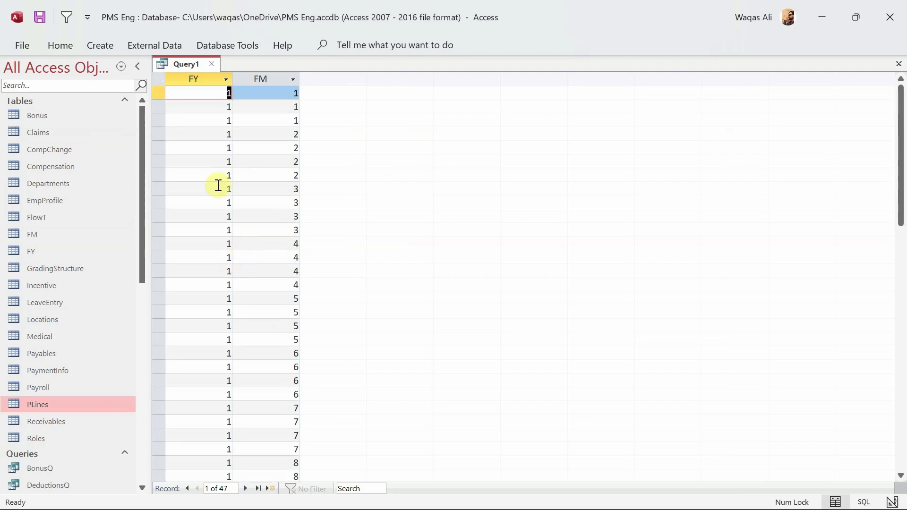
pyautogui.rightClick(178, 70)
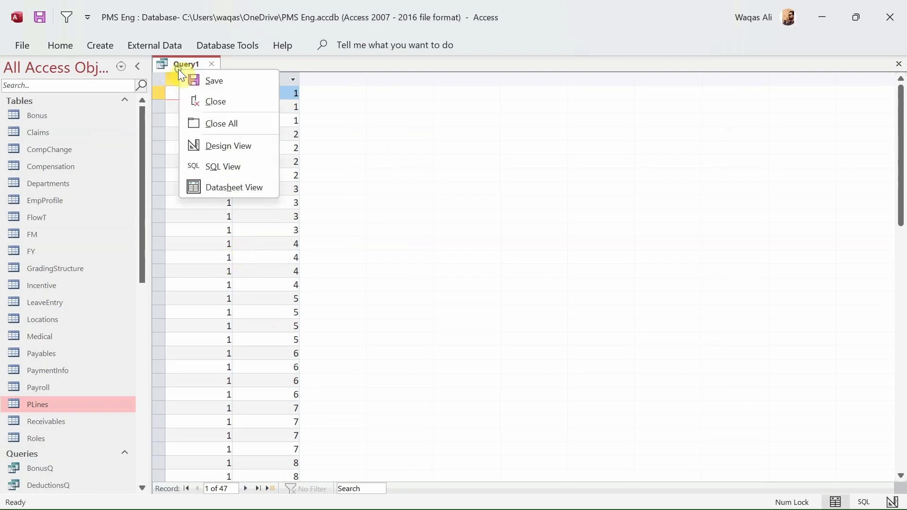
pyautogui.click(236, 154)
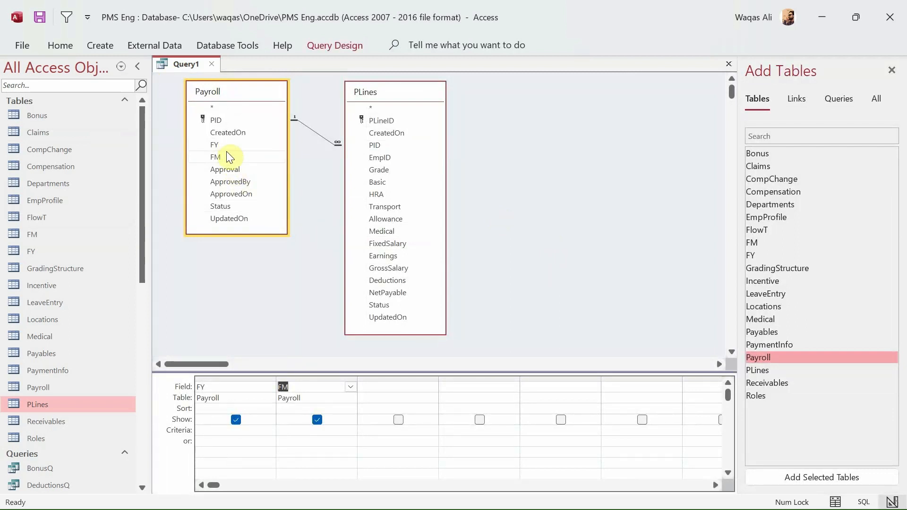
pyautogui.doubleClick(756, 255)
pyautogui.doubleClick(756, 243)
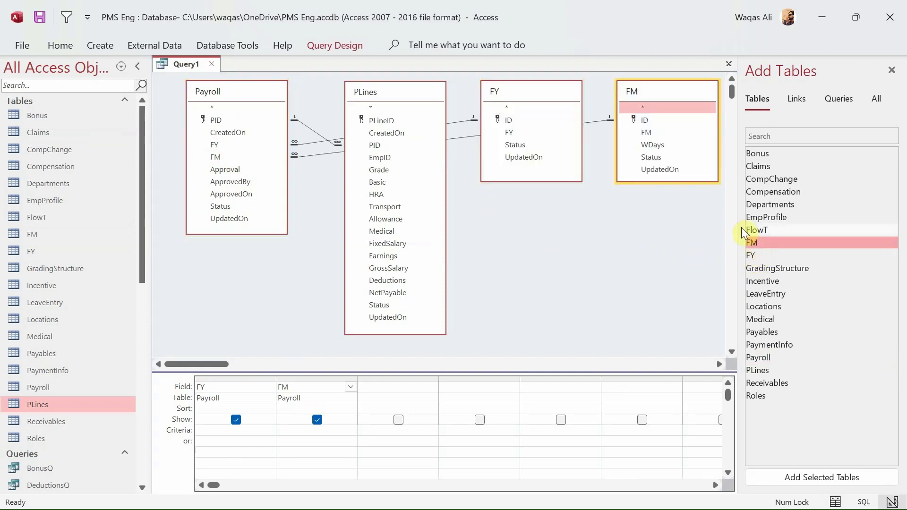
pyautogui.moveTo(660, 100); pyautogui.dragTo(519, 217)
# - Change the source table of the FY column to FY and of the FM column to FM
pyautogui.click(326, 171)
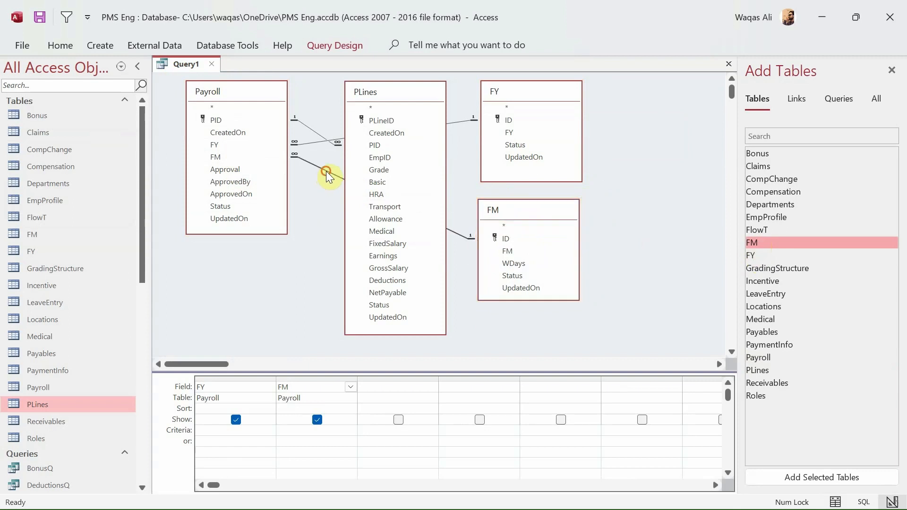
pyautogui.click(319, 137)
pyautogui.click(516, 134)
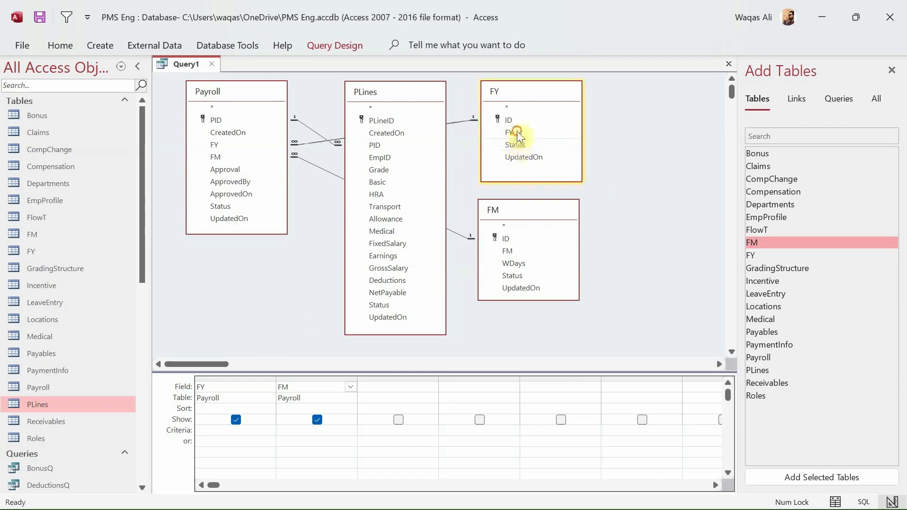
pyautogui.click(520, 251)
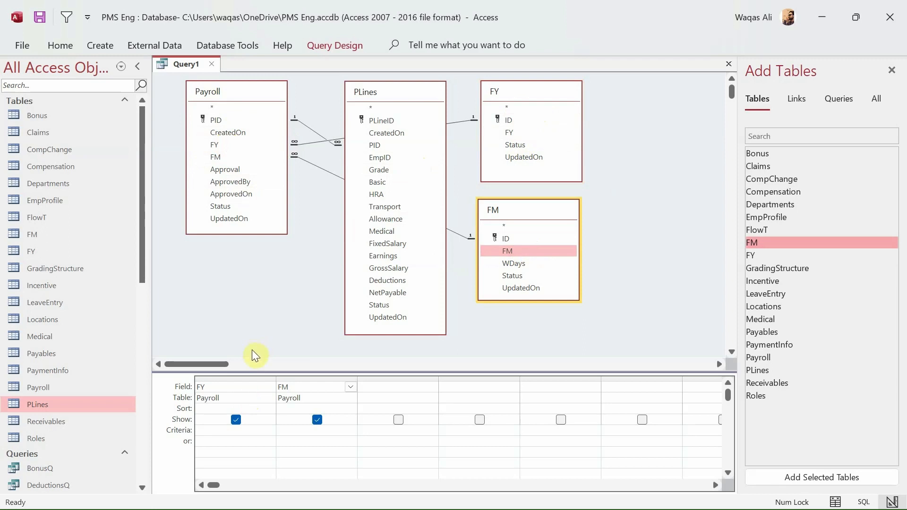
pyautogui.click(233, 400)
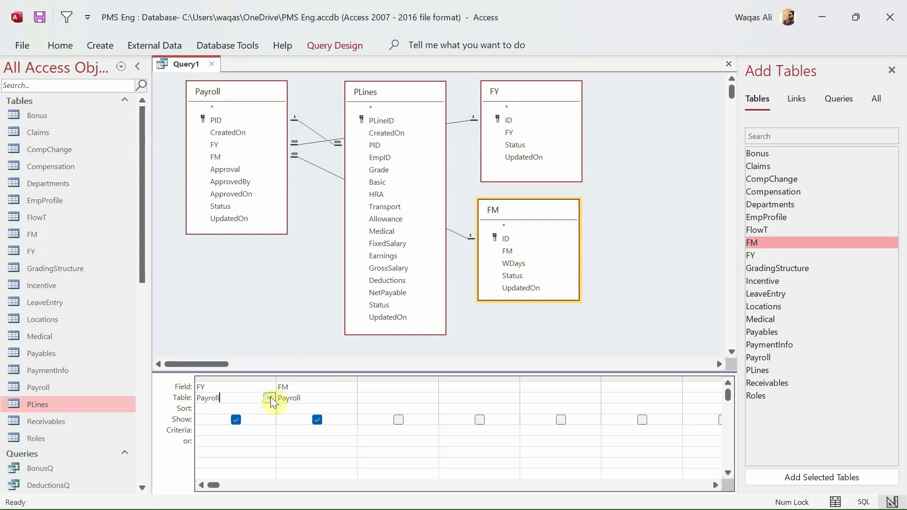
pyautogui.click(269, 398)
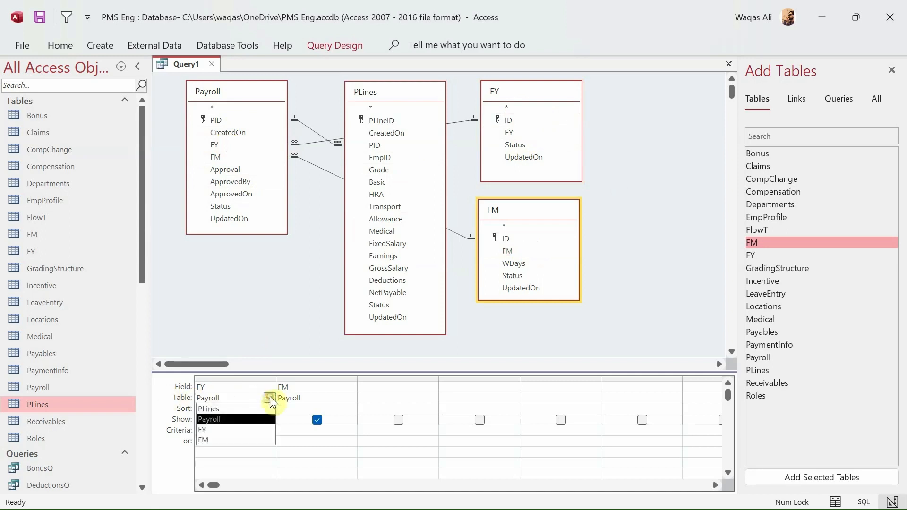
pyautogui.click(237, 430)
pyautogui.click(318, 398)
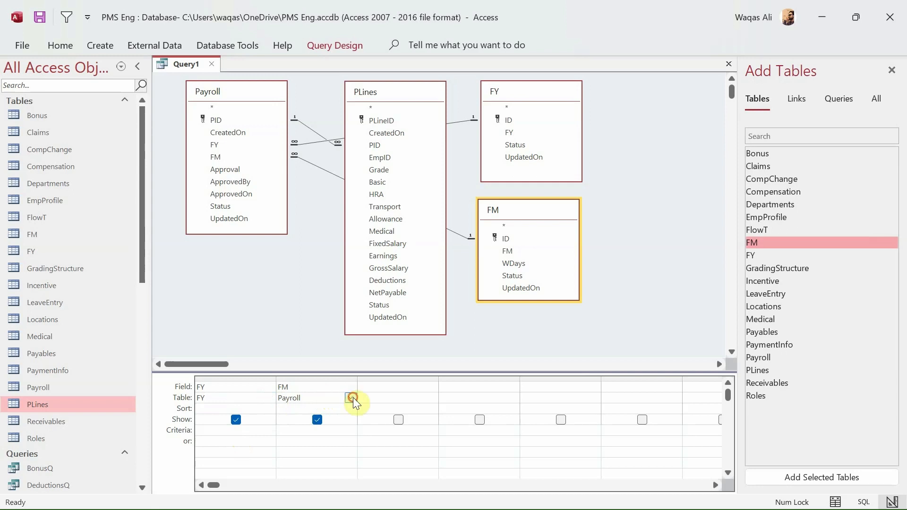
pyautogui.click(351, 397)
pyautogui.click(330, 441)
# - Display the query in Datasheet View and look through the records' fiscal year and month values
pyautogui.moveTo(314, 373); pyautogui.dragTo(214, 369)
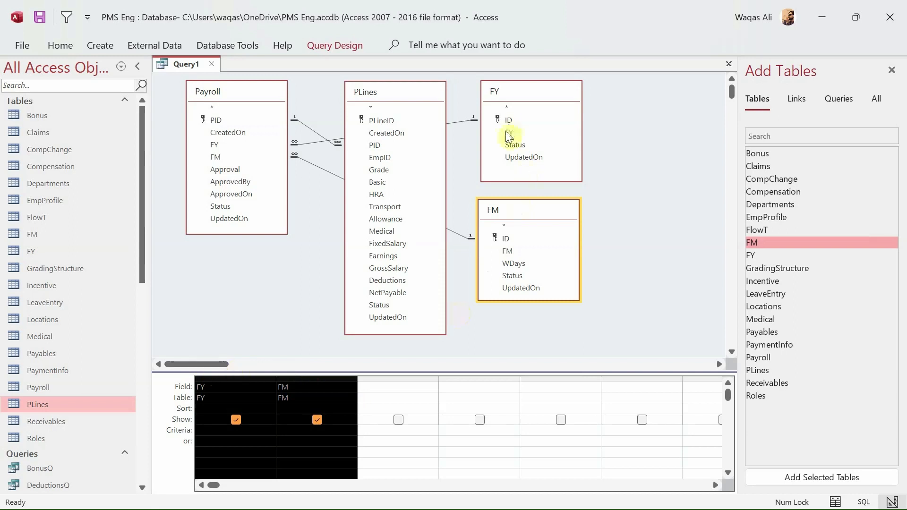
pyautogui.rightClick(243, 272)
pyautogui.click(260, 298)
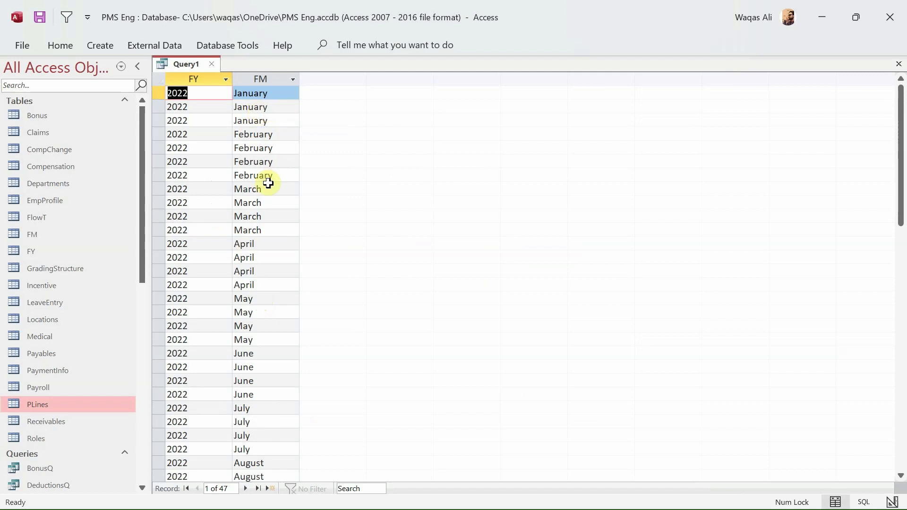
pyautogui.scroll(-5, 271, 174)
pyautogui.scroll(-3, 272, 173)
pyautogui.scroll(8, 271, 174)
# - In Design View, add Payroll's ApprovedBy, PLines' GrossSalary and NetPayable, and Payroll's Status as the query's next four columns
pyautogui.rightClick(172, 67)
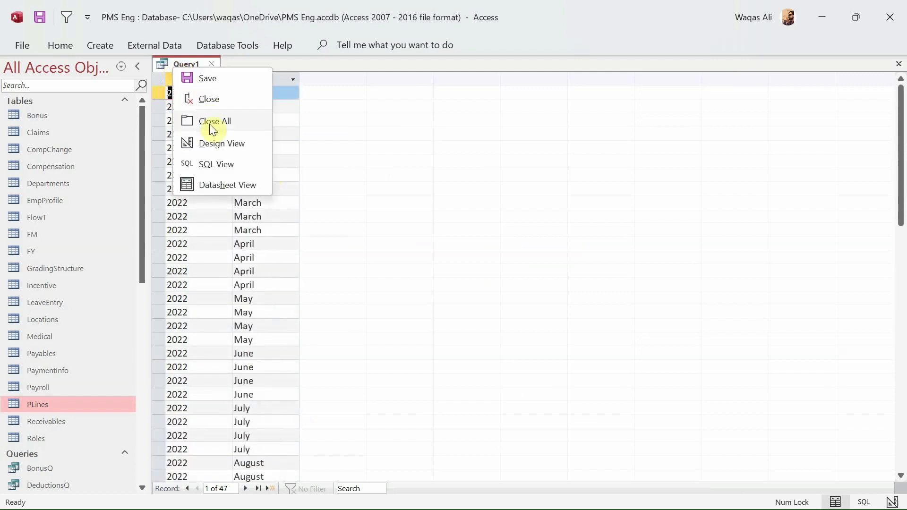
pyautogui.click(223, 143)
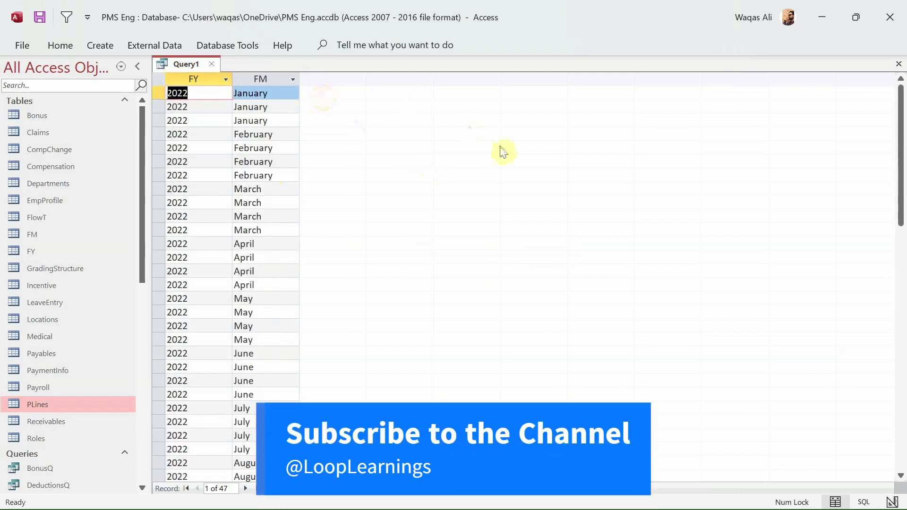
pyautogui.rightClick(183, 67)
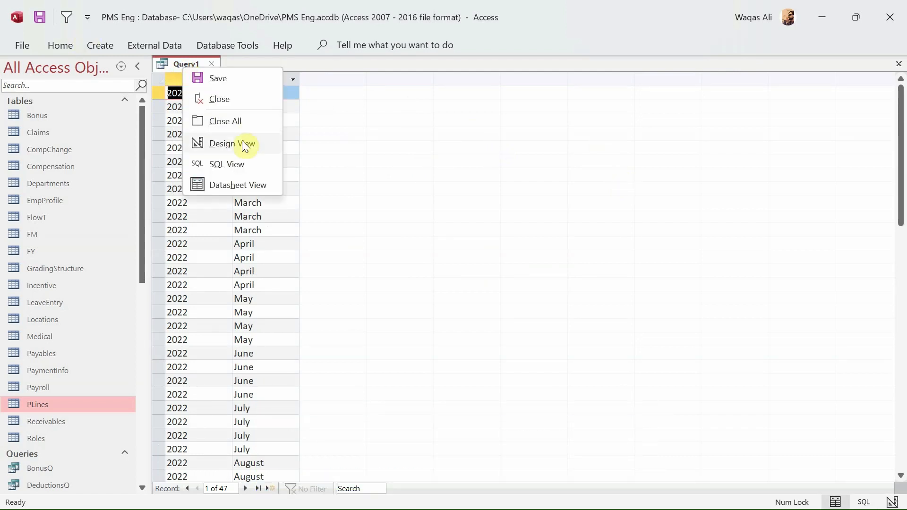
pyautogui.click(242, 140)
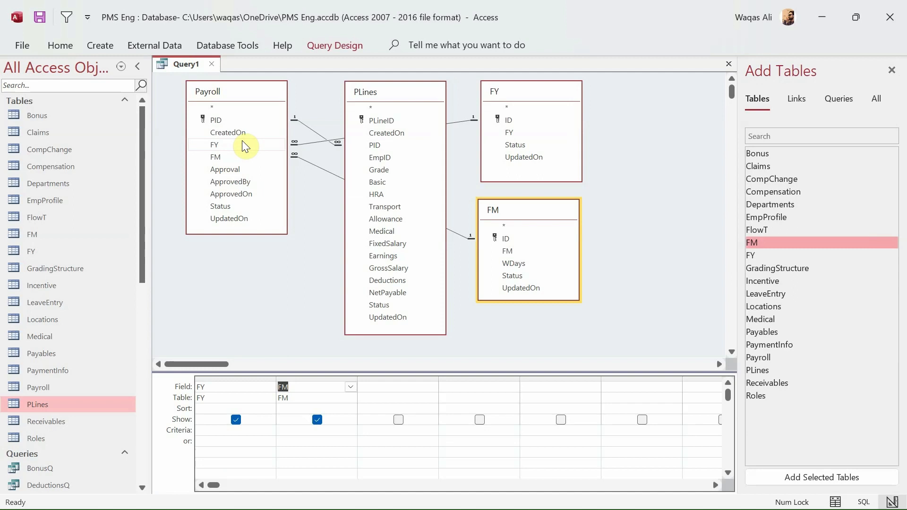
pyautogui.moveTo(227, 180); pyautogui.dragTo(389, 389)
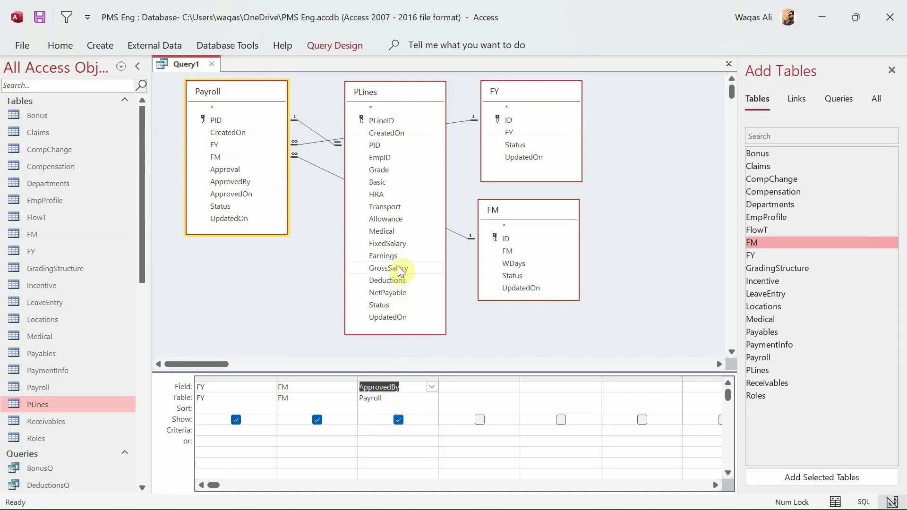
pyautogui.moveTo(384, 268); pyautogui.dragTo(478, 399)
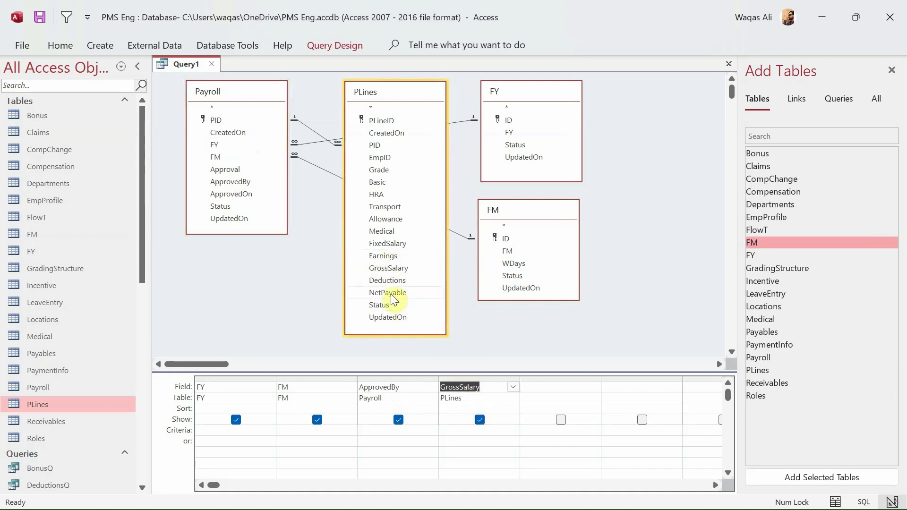
pyautogui.moveTo(390, 293); pyautogui.dragTo(544, 399)
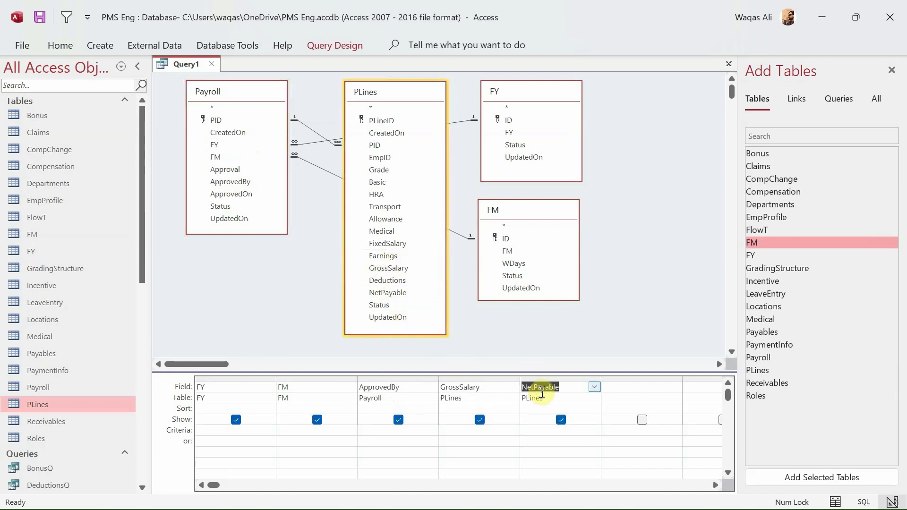
pyautogui.moveTo(213, 202); pyautogui.dragTo(615, 385)
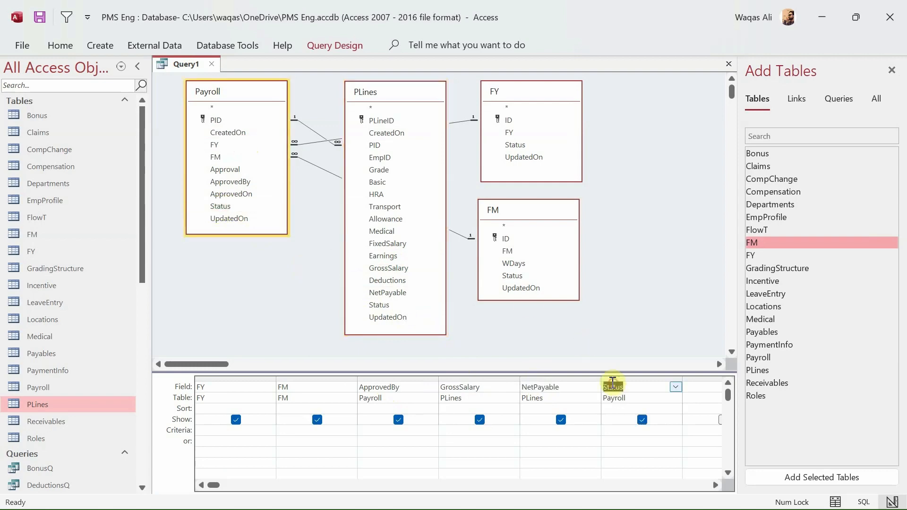
# - Display the query in Datasheet View and check the ApprovedBy, GrossSalary, NetPayable and Status columns
pyautogui.rightClick(263, 268)
pyautogui.click(282, 294)
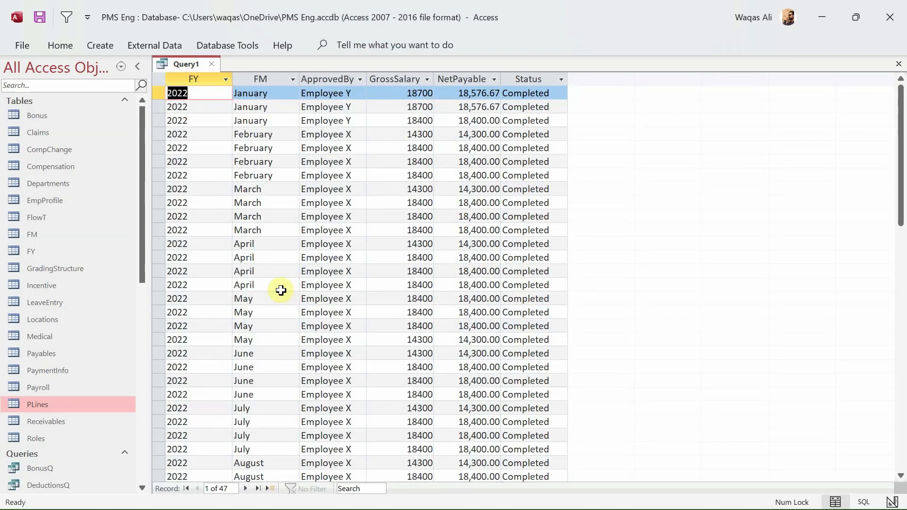
pyautogui.scroll(-9, 326, 290)
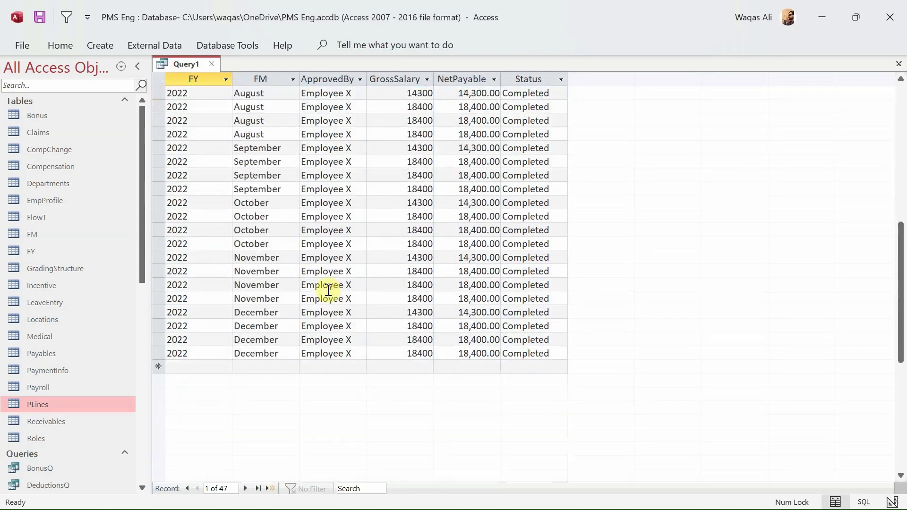
pyautogui.scroll(9, 328, 290)
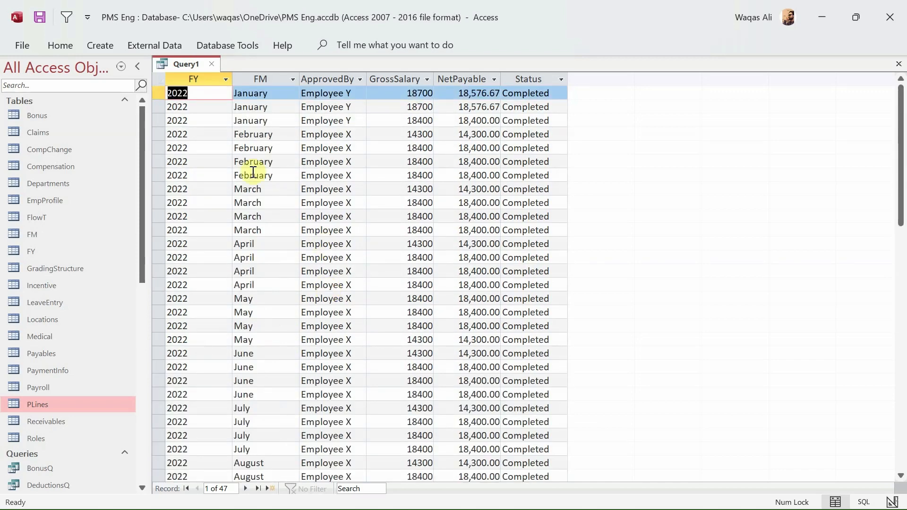
# - Return to Design View and add the ID field from the FM table as the query's seventh column
pyautogui.rightClick(171, 71)
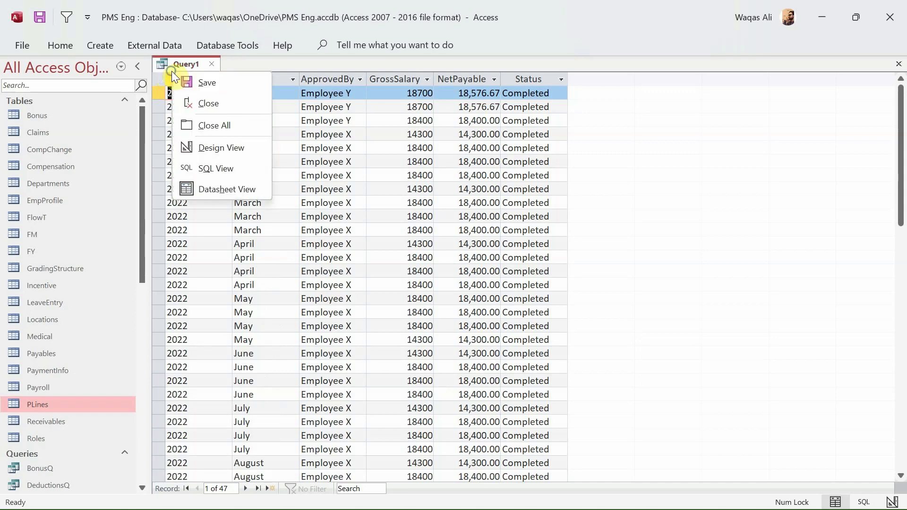
pyautogui.click(209, 147)
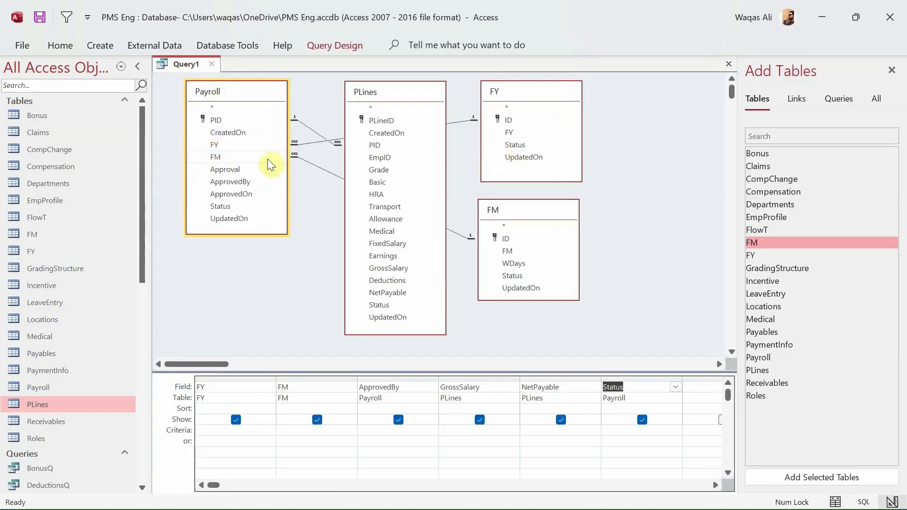
pyautogui.click(218, 157)
pyautogui.moveTo(216, 157); pyautogui.dragTo(699, 390)
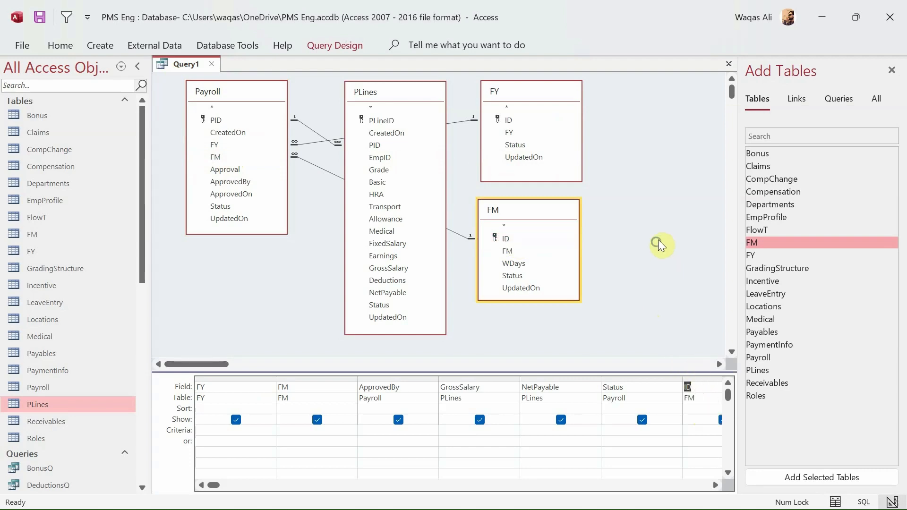
# - Display the query in Datasheet View and check the month ID against the month name in each record
pyautogui.rightClick(659, 241)
pyautogui.click(668, 267)
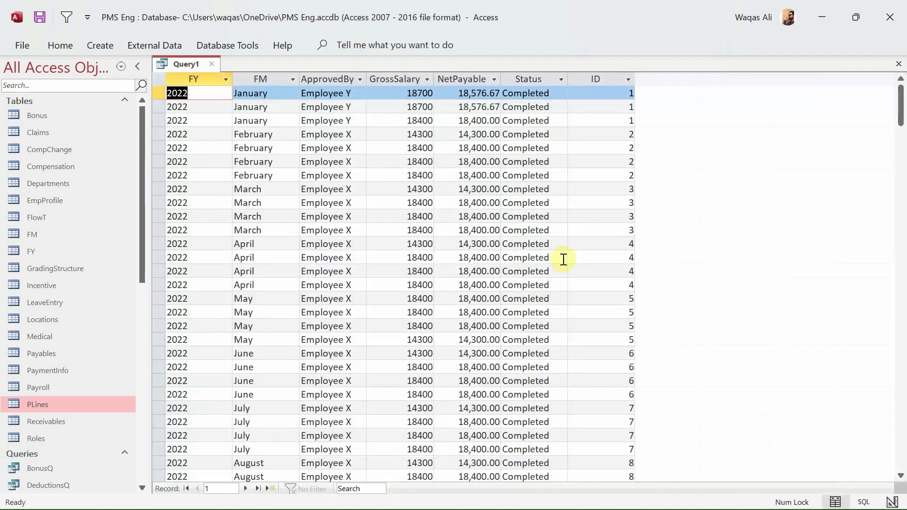
pyautogui.scroll(-7, 560, 257)
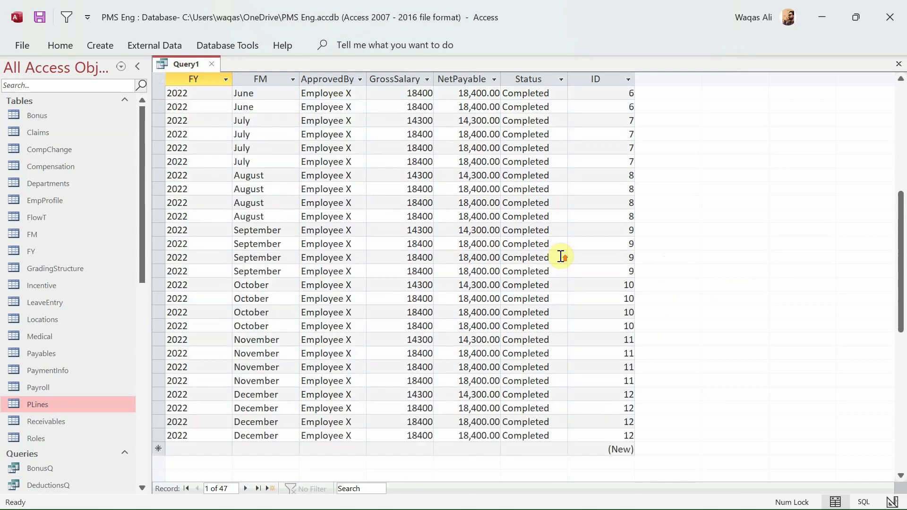
pyautogui.scroll(7, 560, 257)
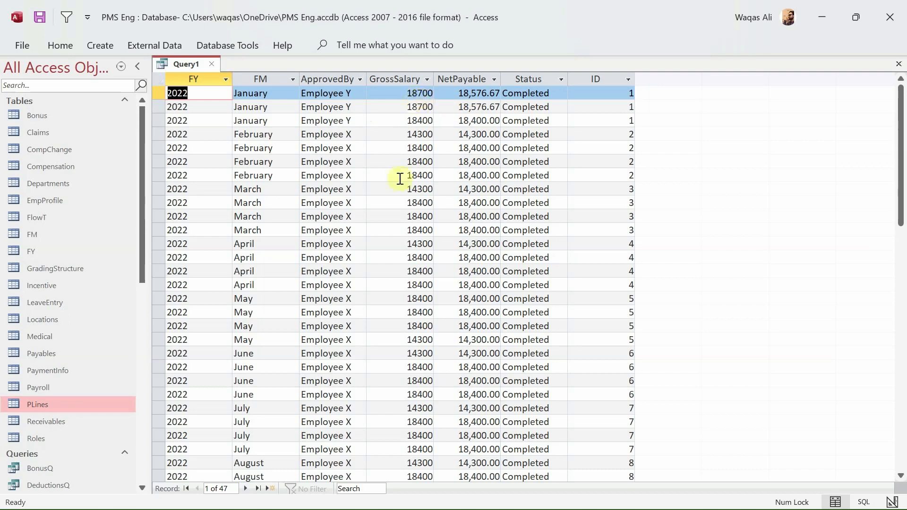
pyautogui.scroll(-7, 452, 385)
pyautogui.scroll(7, 450, 385)
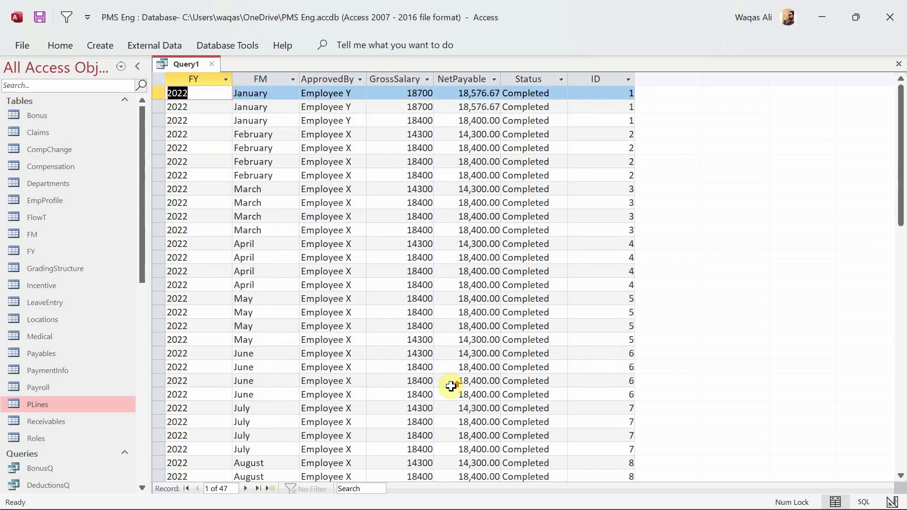
# - Return to Design View and turn on Totals so the query's fields can be grouped
pyautogui.rightClick(187, 69)
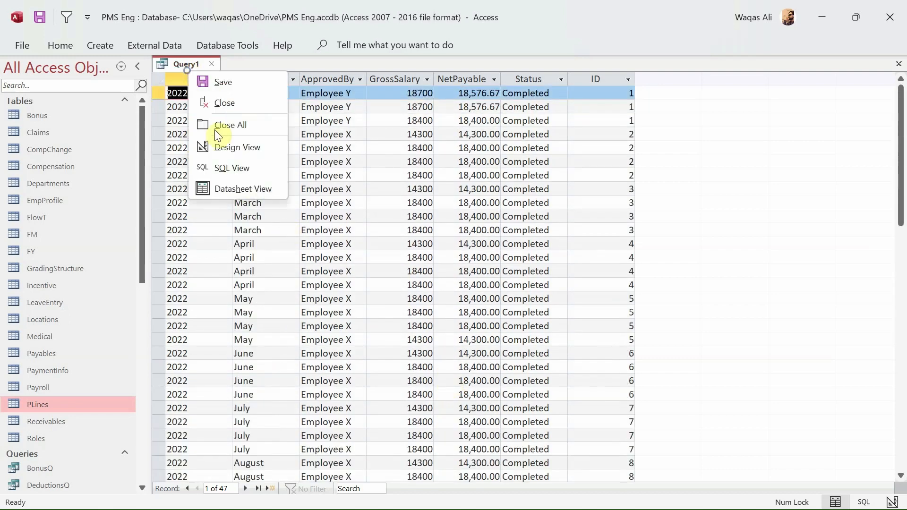
pyautogui.click(226, 148)
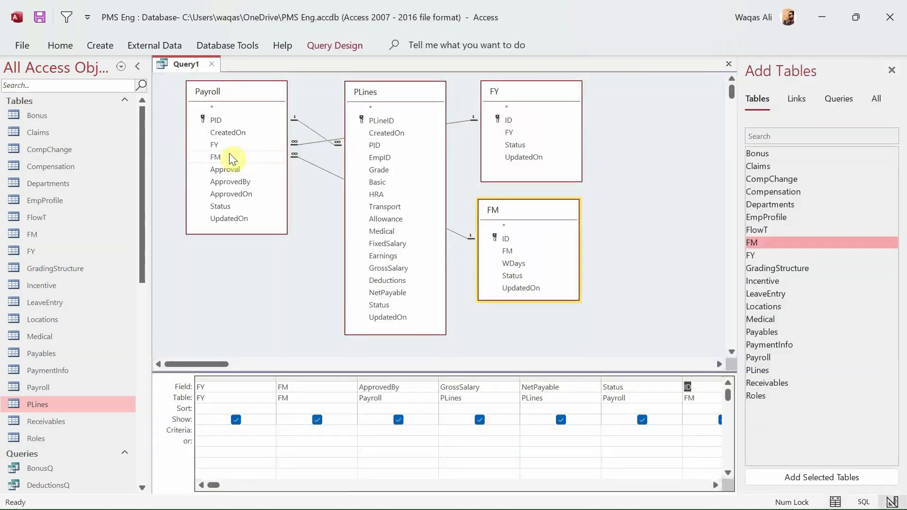
pyautogui.click(327, 43)
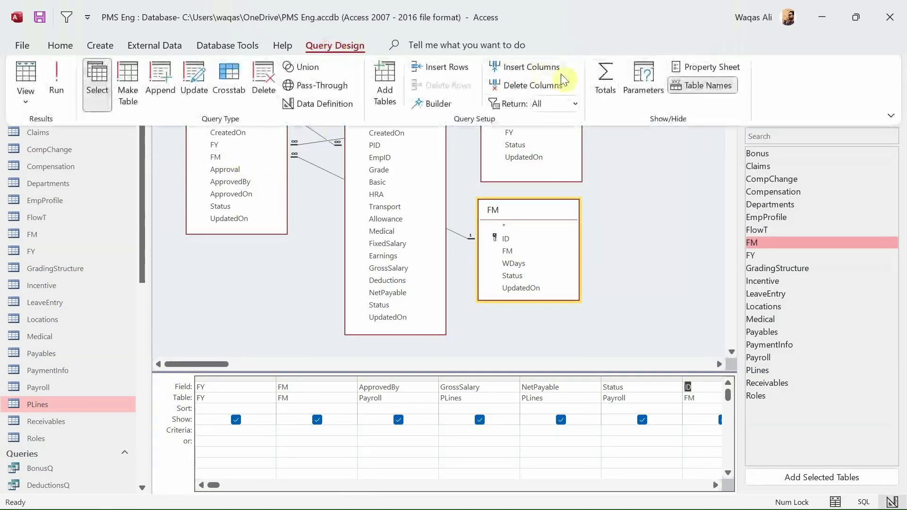
pyautogui.click(603, 84)
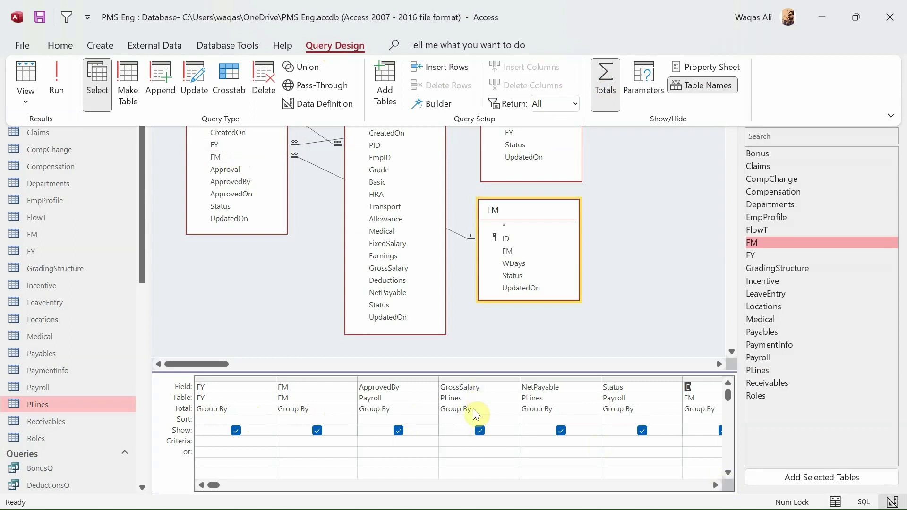
# - Set the Total of both the GrossSalary and NetPayable fields from PLines to Sum
pyautogui.click(556, 374)
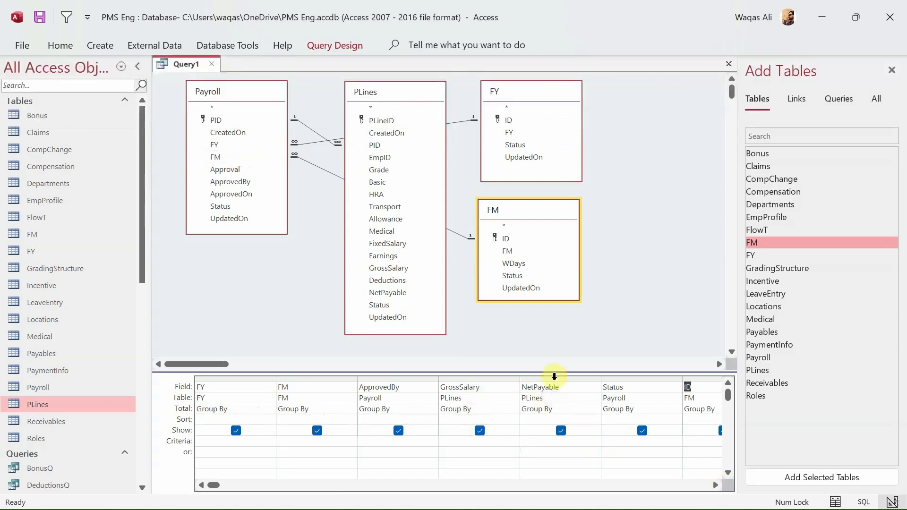
pyautogui.moveTo(555, 374); pyautogui.dragTo(497, 382)
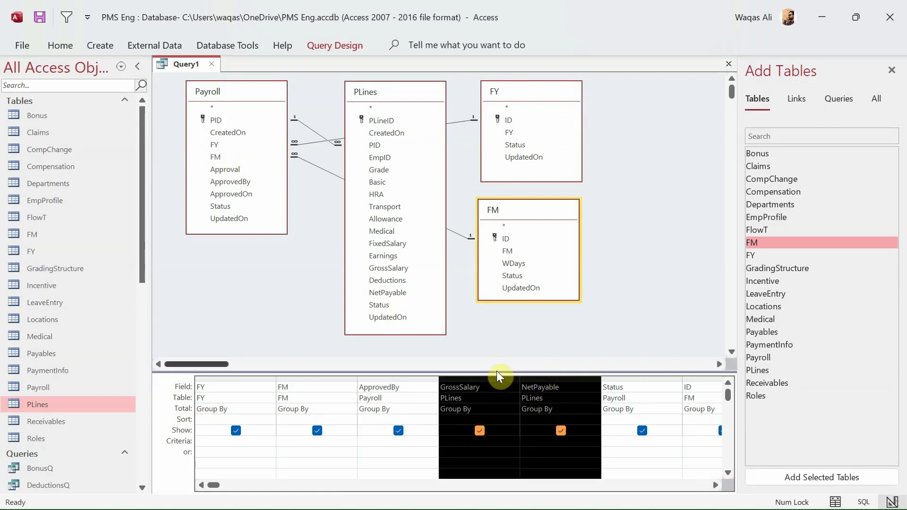
pyautogui.click(492, 408)
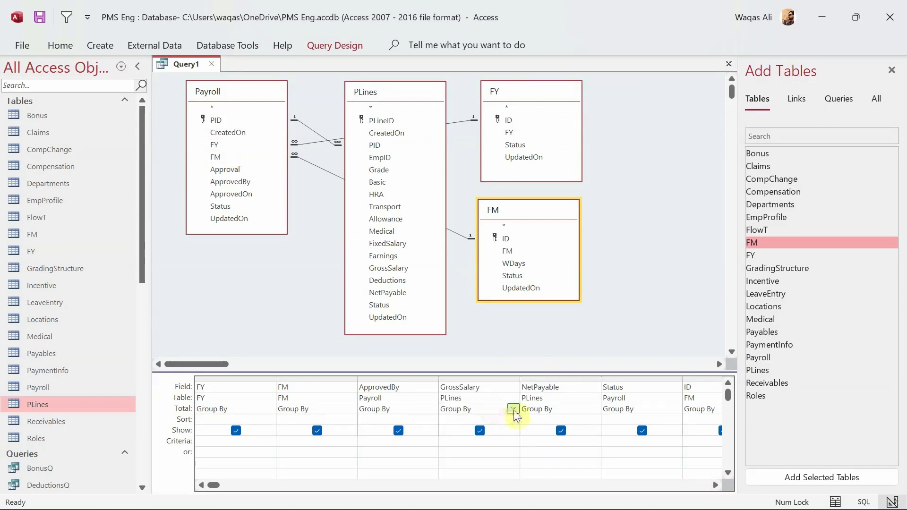
pyautogui.click(513, 409)
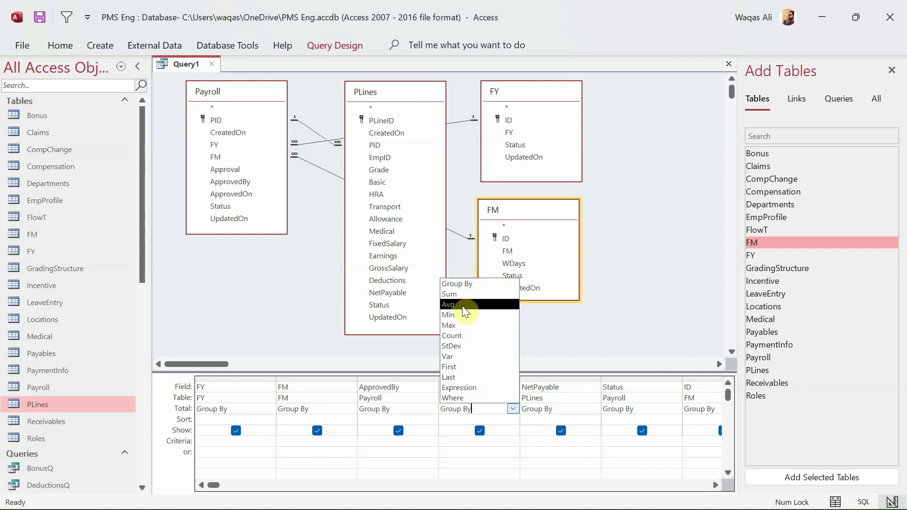
pyautogui.click(470, 294)
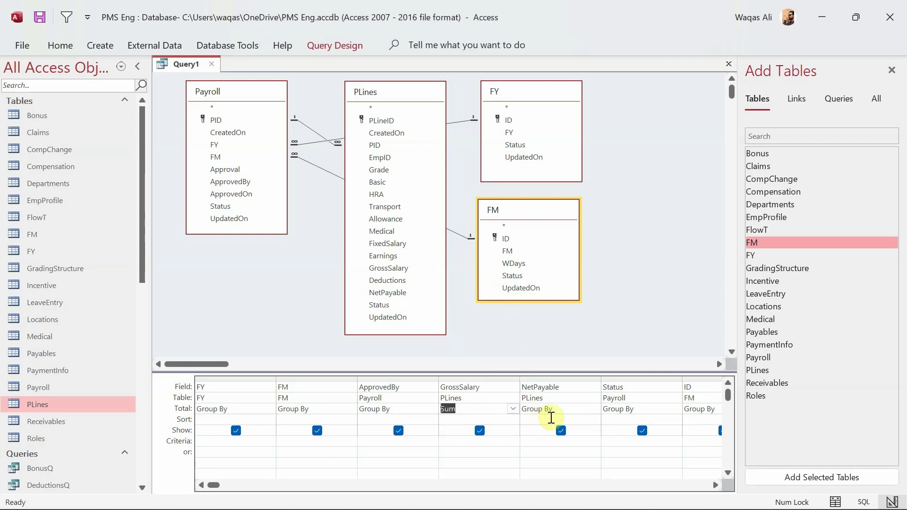
pyautogui.click(555, 410)
pyautogui.click(595, 409)
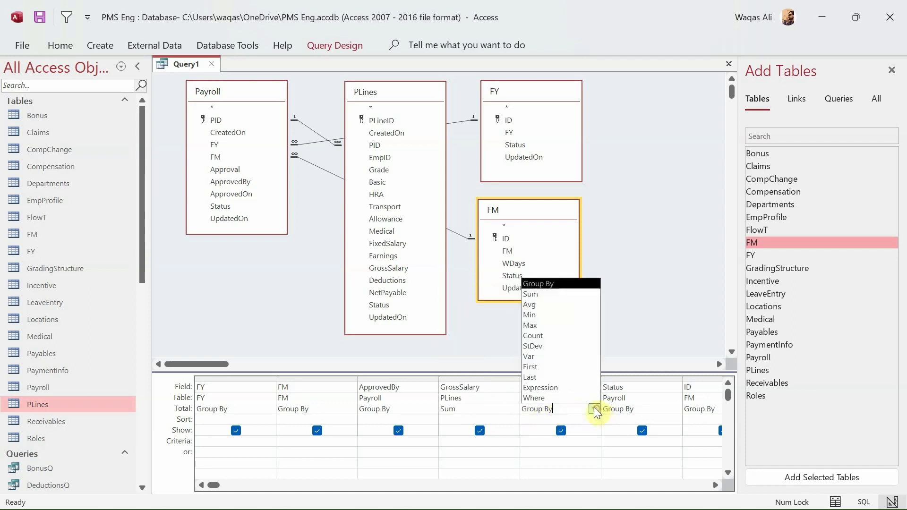
pyautogui.click(539, 294)
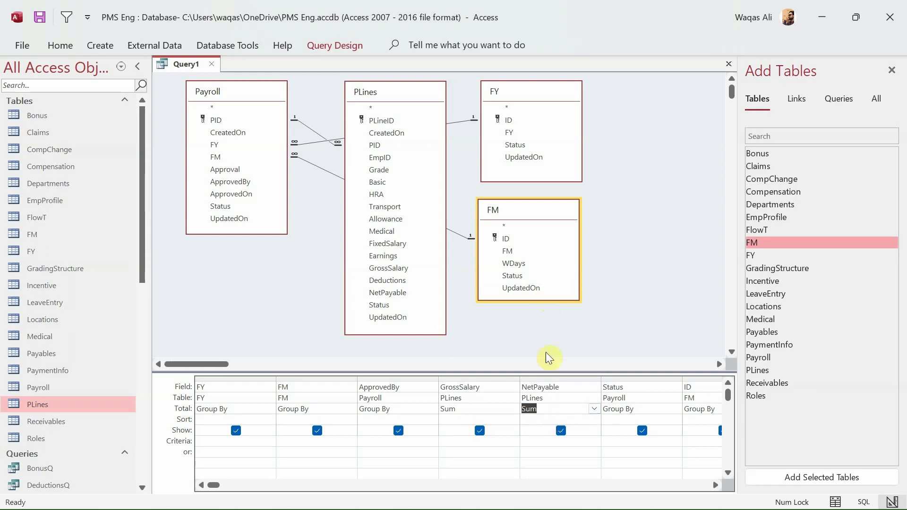
# - Display the query in Datasheet View and widen the summed net payable column enough to show its full values
pyautogui.rightClick(594, 233)
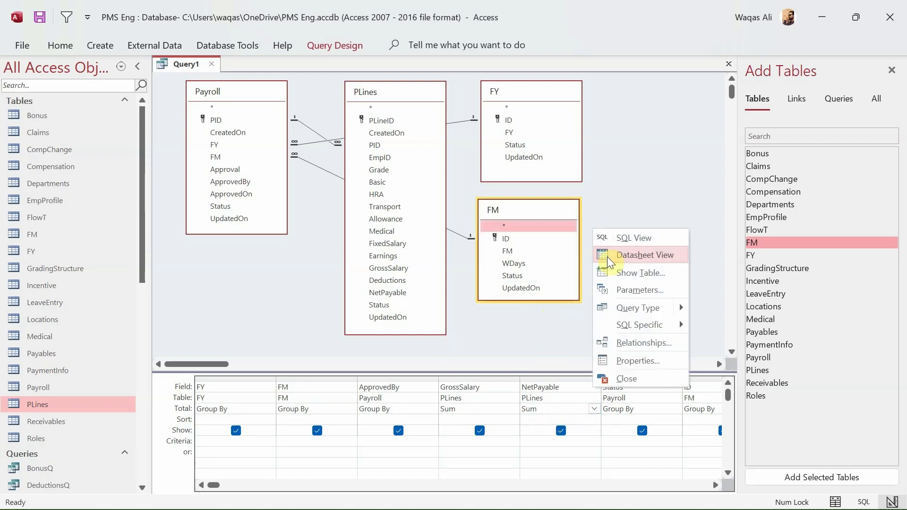
pyautogui.click(608, 256)
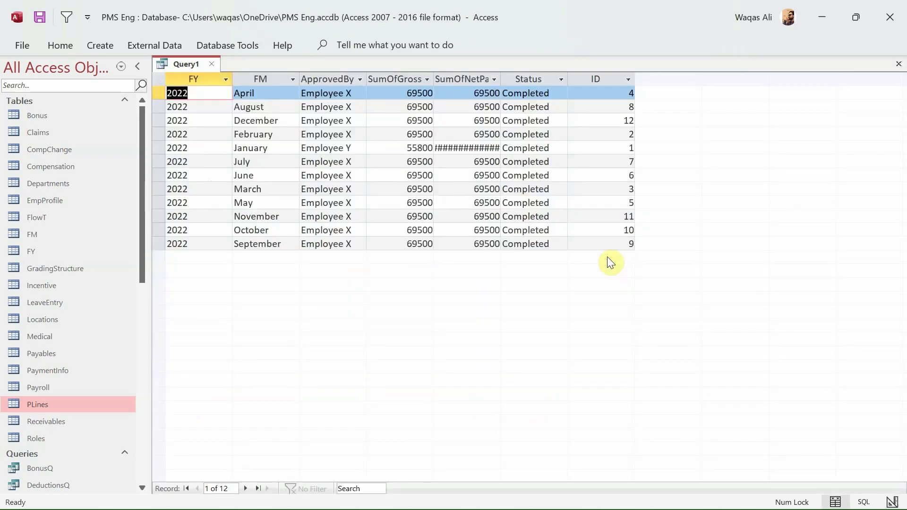
pyautogui.moveTo(502, 79); pyautogui.dragTo(521, 79)
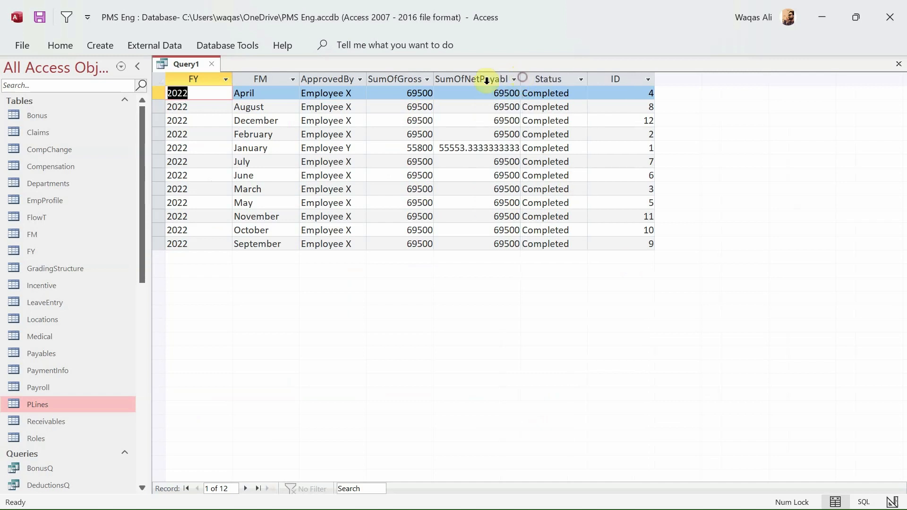
# - Check the grouped monthly records, their summed gross salary and net payable, and the order of the months
pyautogui.click(160, 93)
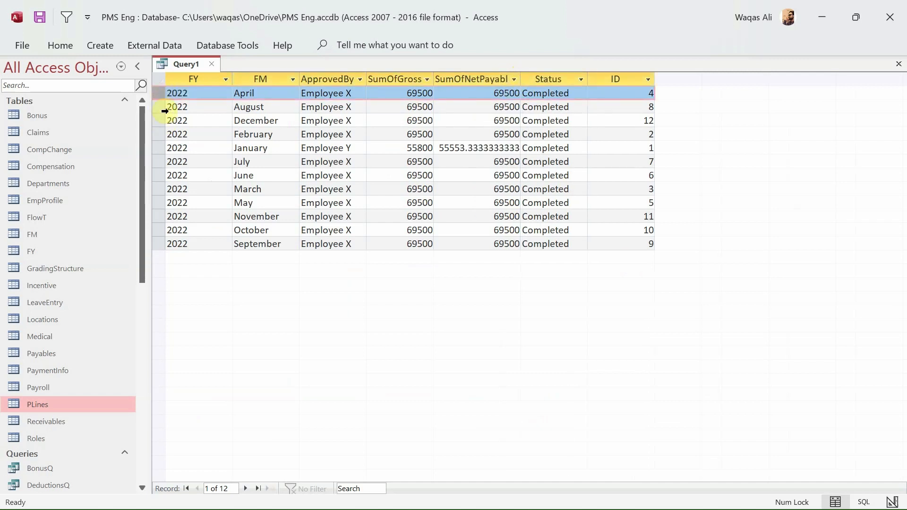
pyautogui.click(161, 108)
pyautogui.click(162, 132)
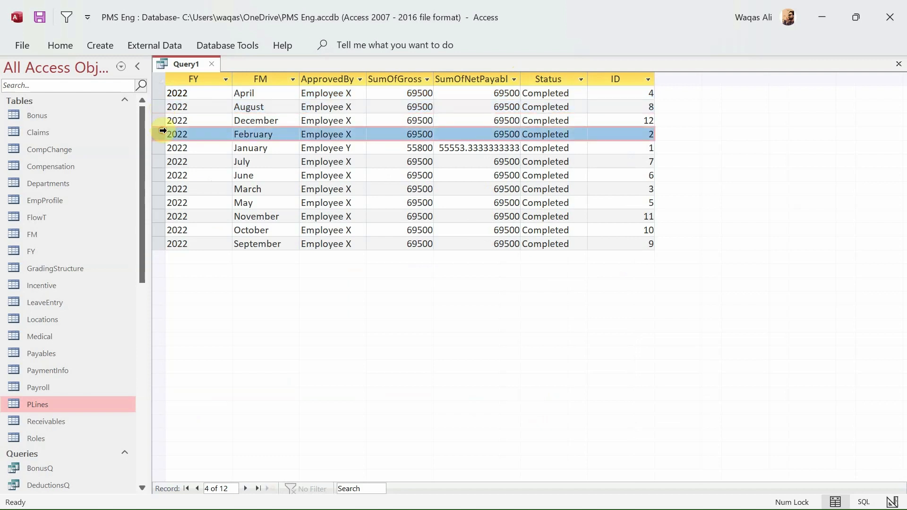
pyautogui.click(453, 190)
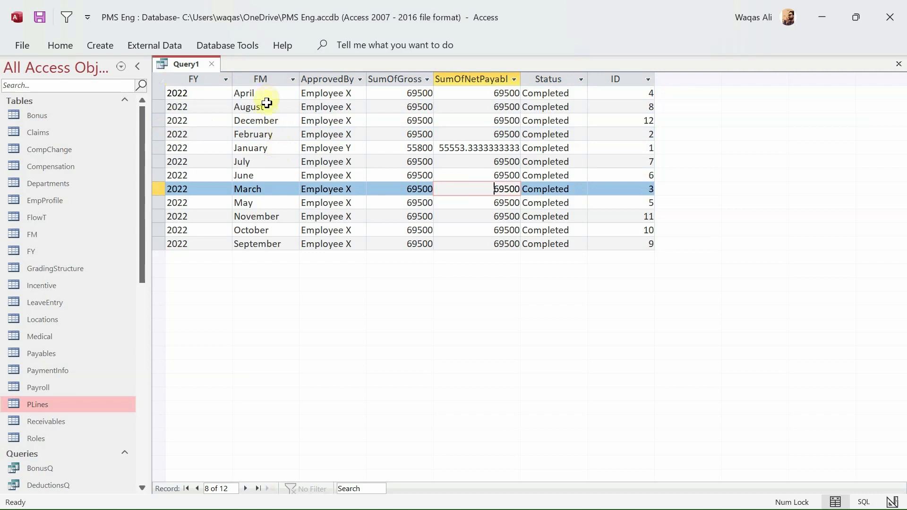
pyautogui.click(269, 149)
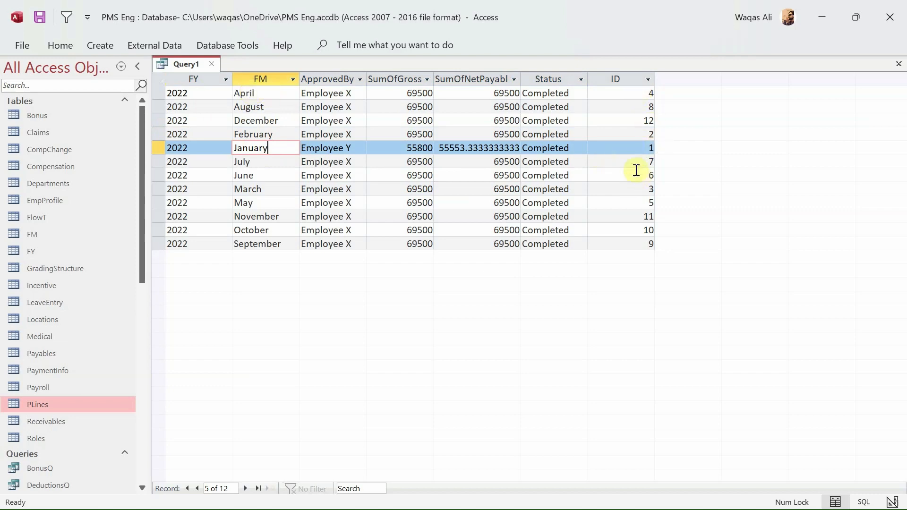
# - Return to Design View and sort the query by the FM table's ID field in Ascending order
pyautogui.rightClick(184, 69)
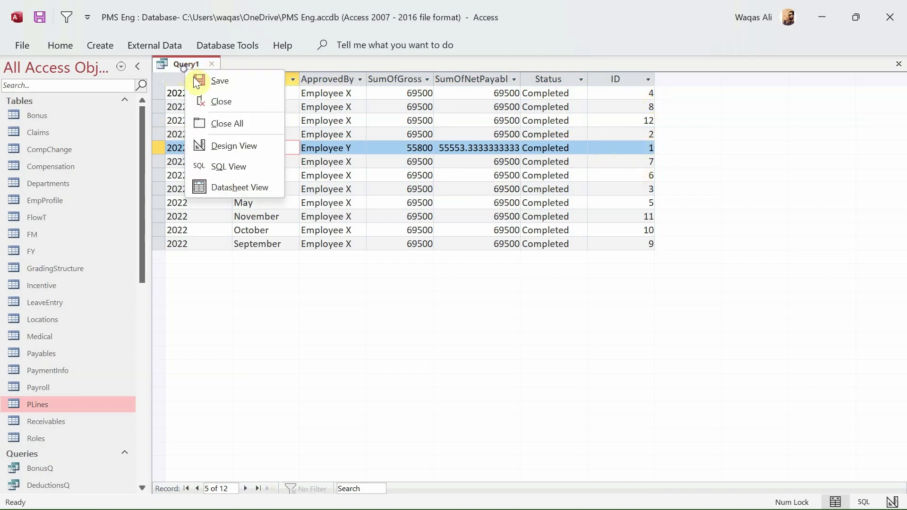
pyautogui.click(222, 146)
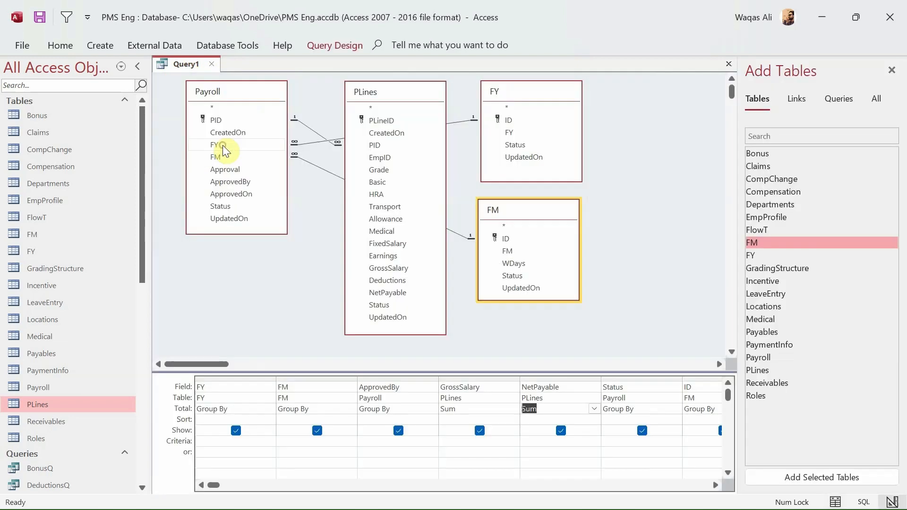
pyautogui.click(714, 485)
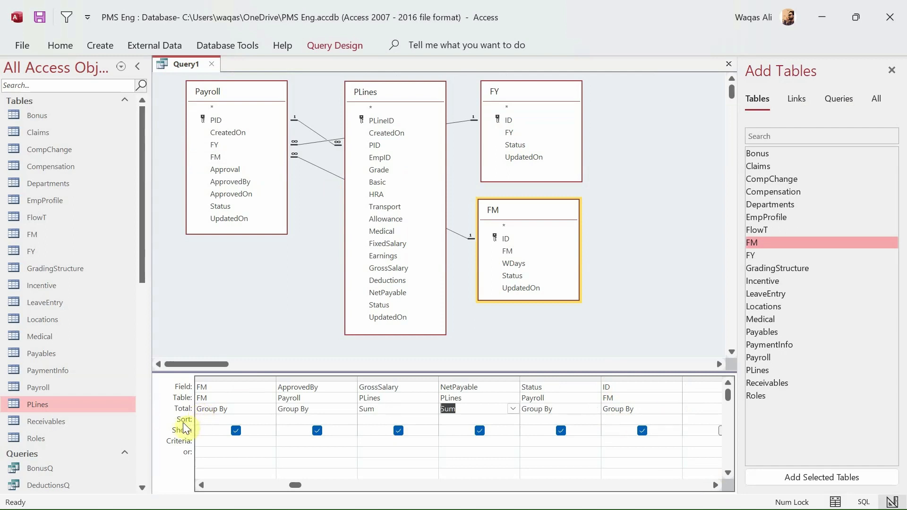
pyautogui.click(666, 420)
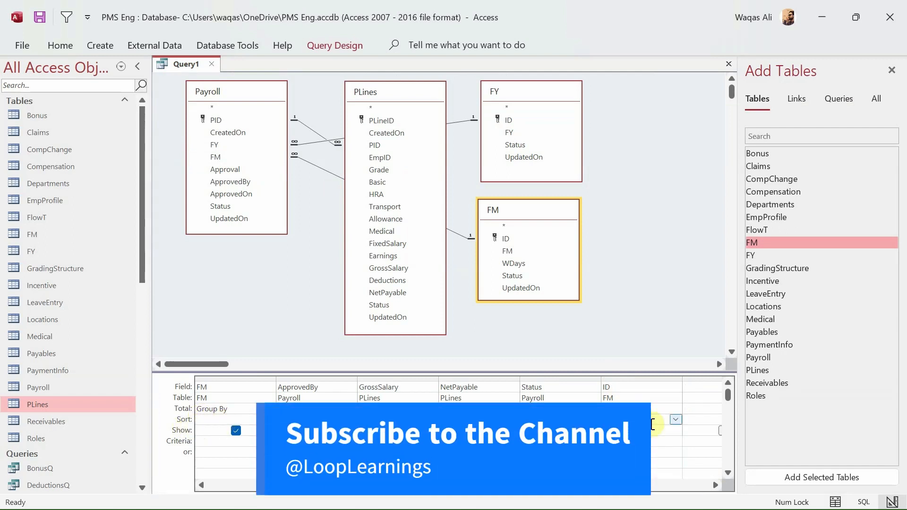
pyautogui.click(676, 420)
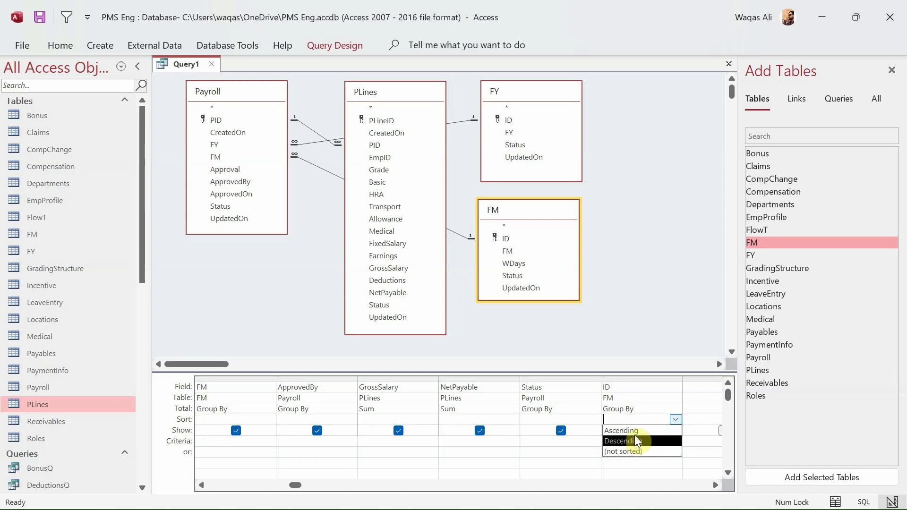
pyautogui.click(634, 430)
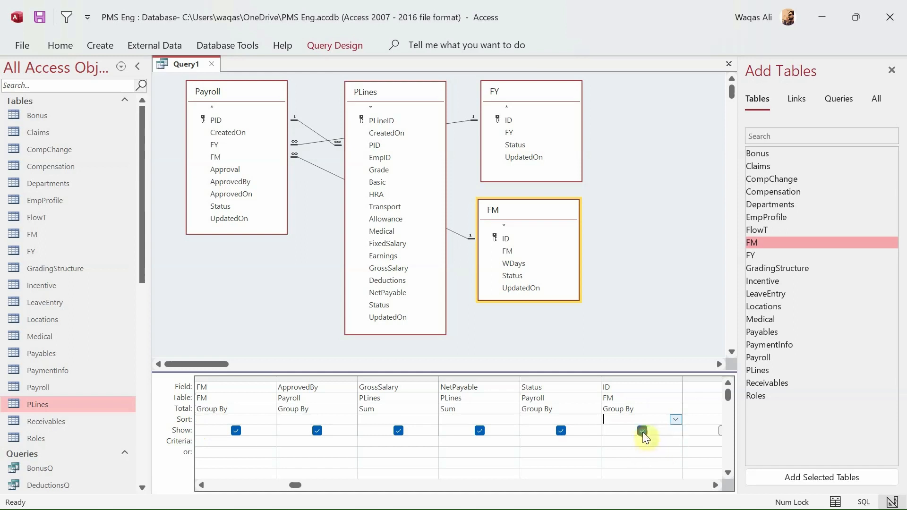
# - Display the query in Datasheet View and check the month order against the ID, sums and status columns
pyautogui.rightClick(638, 239)
pyautogui.click(651, 261)
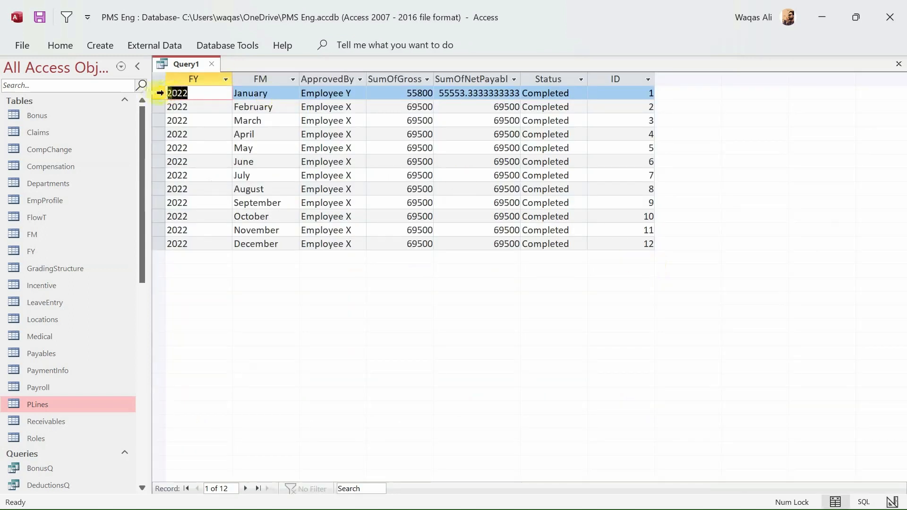
pyautogui.click(159, 93)
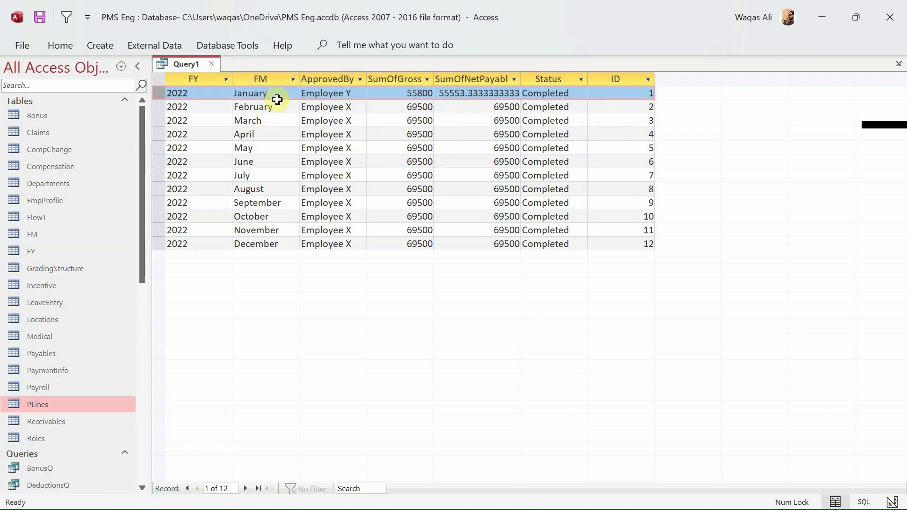
pyautogui.click(260, 79)
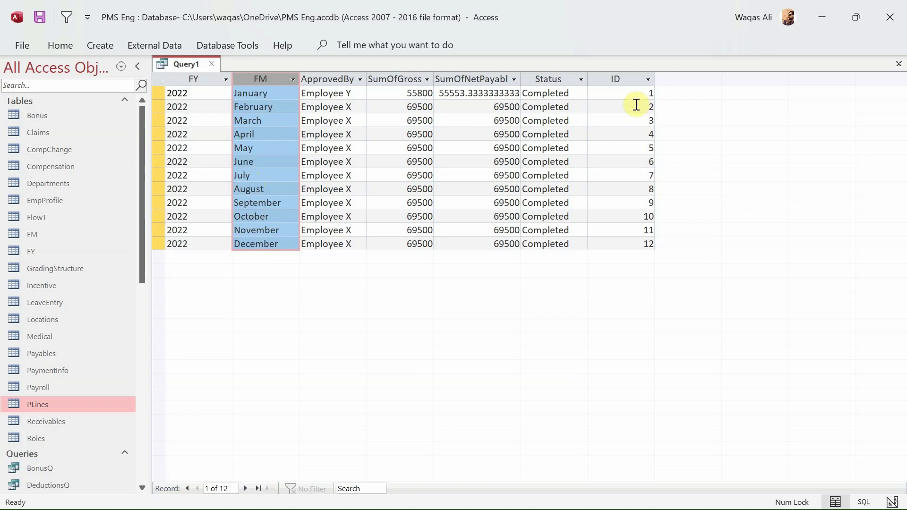
pyautogui.click(376, 161)
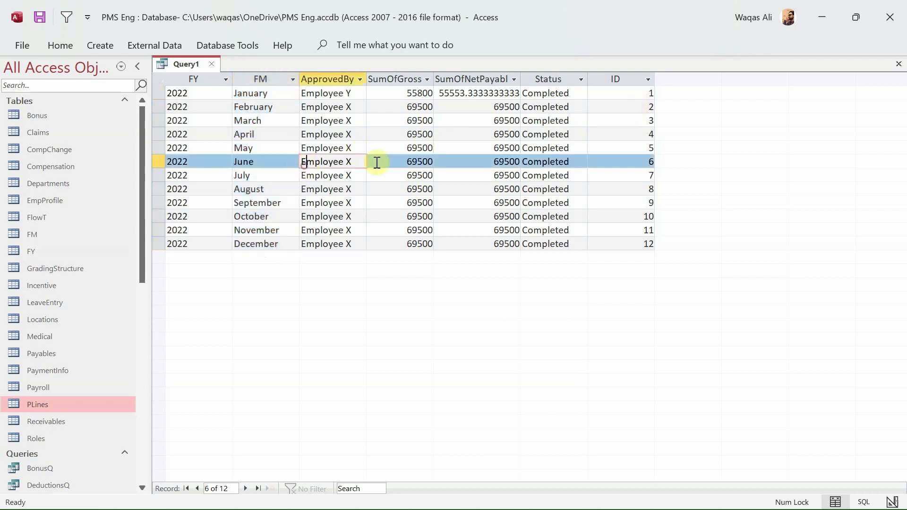
pyautogui.click(487, 152)
pyautogui.click(547, 148)
pyautogui.click(628, 148)
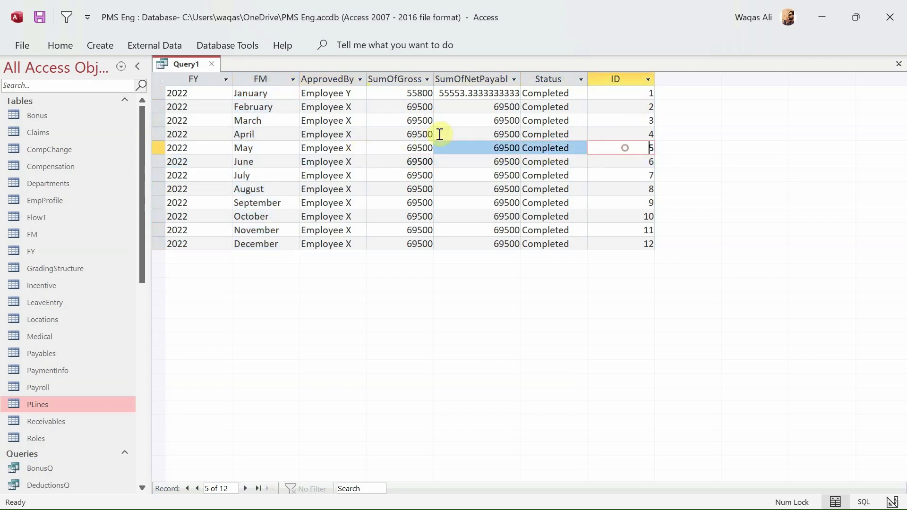
pyautogui.click(439, 136)
pyautogui.click(388, 148)
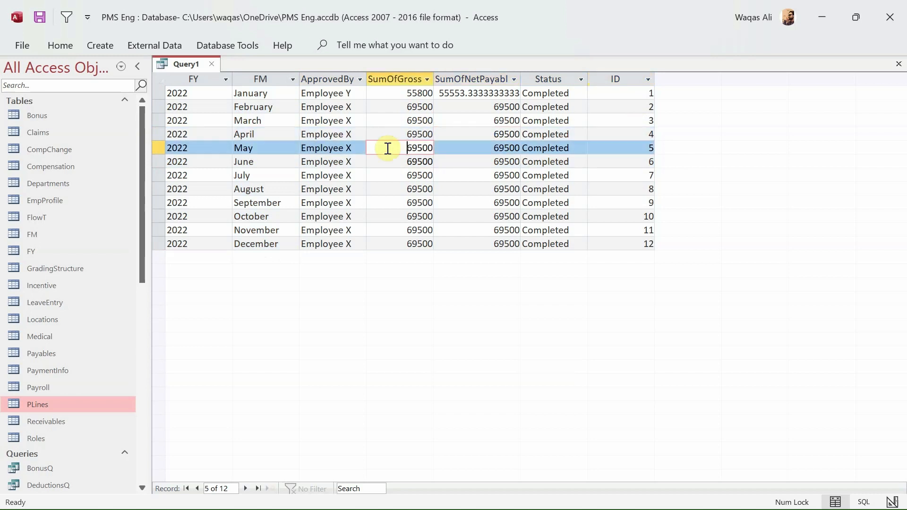
# - Save the query under the name PayrollMQ
pyautogui.rightClick(169, 63)
pyautogui.click(181, 67)
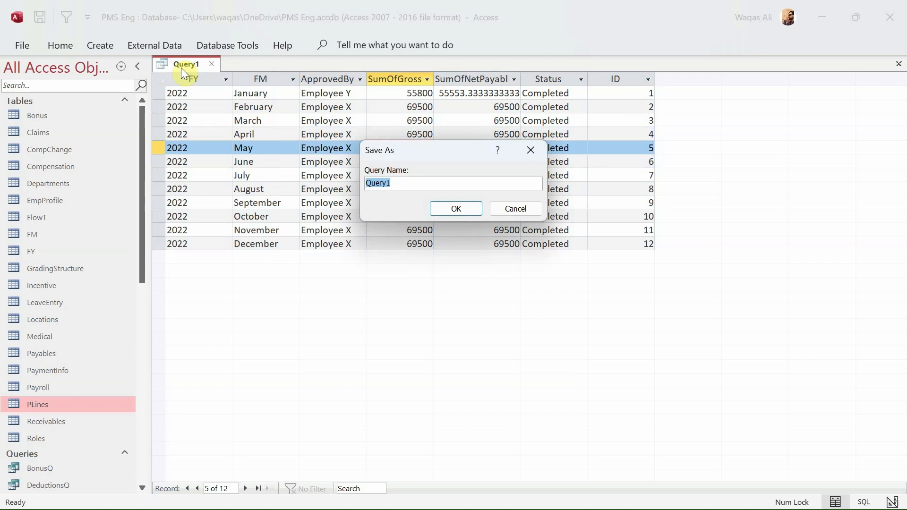
pyautogui.write('Payroll')
pyautogui.write('l')
pyautogui.write('MQ')
pyautogui.press('Return')
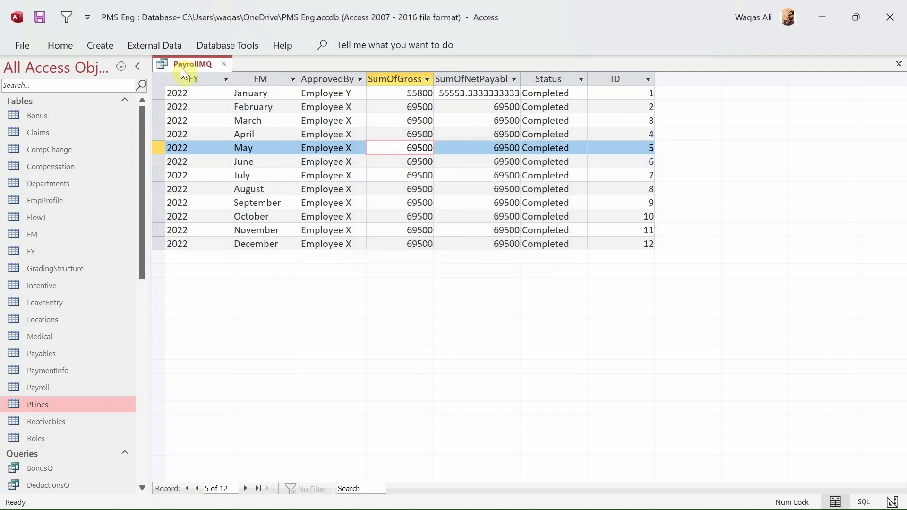
# - Save the PayrollMQ query again and close it
pyautogui.rightClick(182, 67)
pyautogui.click(190, 74)
pyautogui.rightClick(188, 67)
pyautogui.click(191, 70)
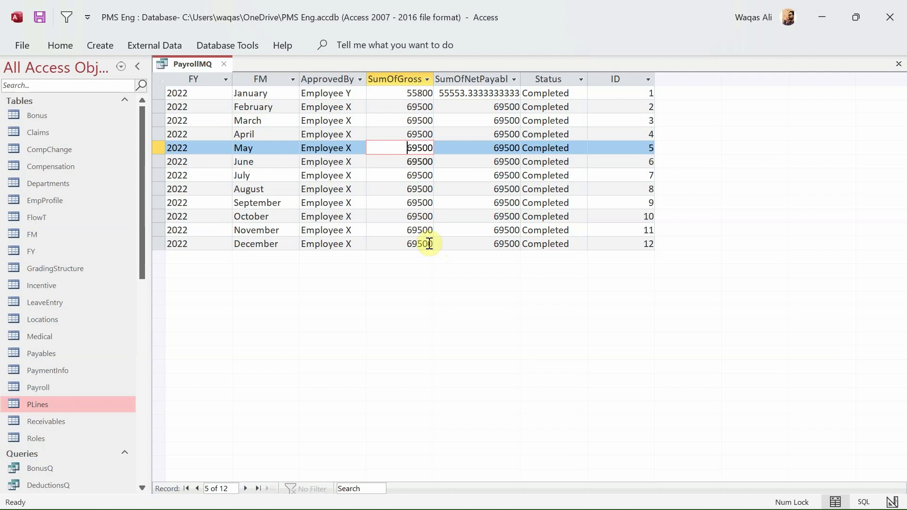
pyautogui.click(224, 64)
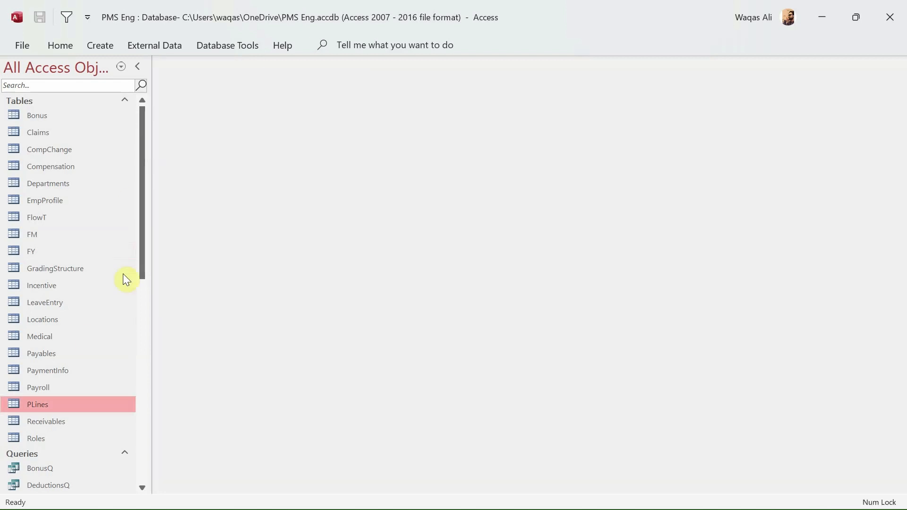
# - Open the EmployeesR report to view the list of employees
pyautogui.scroll(-10, 83, 362)
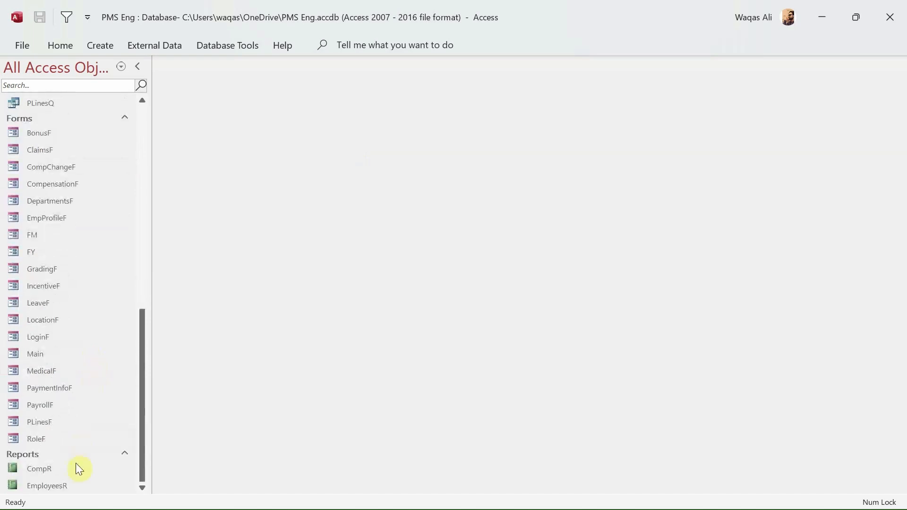
pyautogui.click(34, 488)
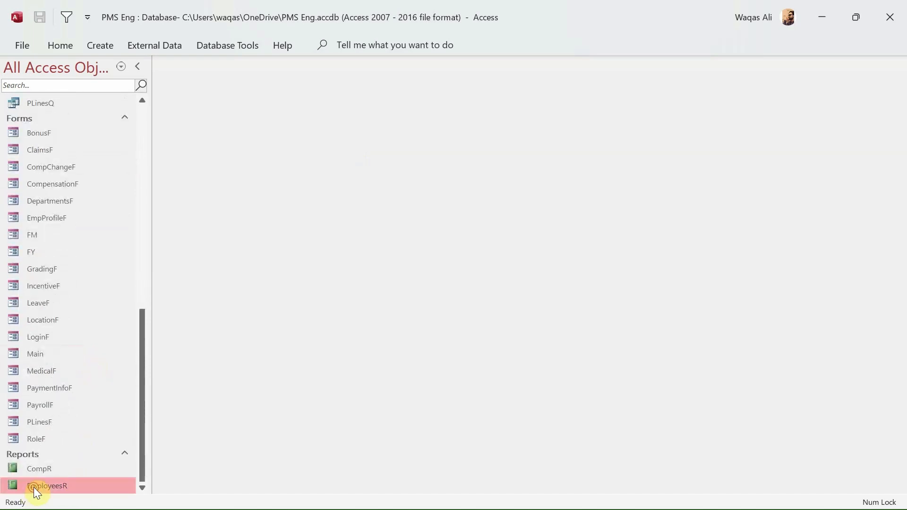
pyautogui.doubleClick(34, 487)
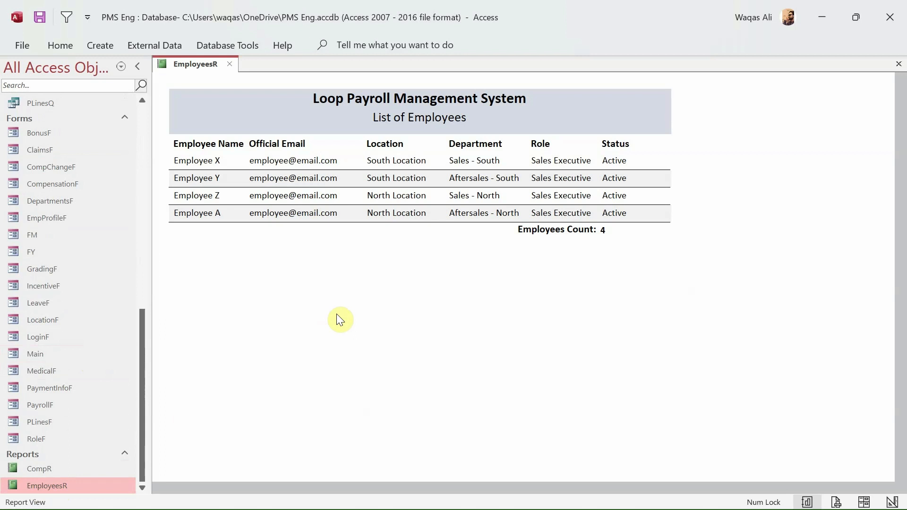
# - Open the EmpProfileF form and cancel the Compensation.Grade parameter request to view the employee profile
pyautogui.doubleClick(50, 220)
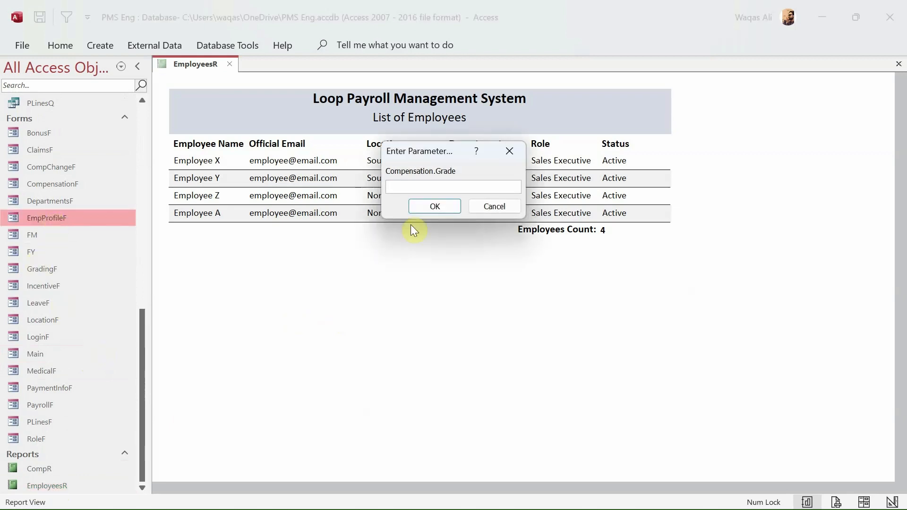
pyautogui.click(494, 207)
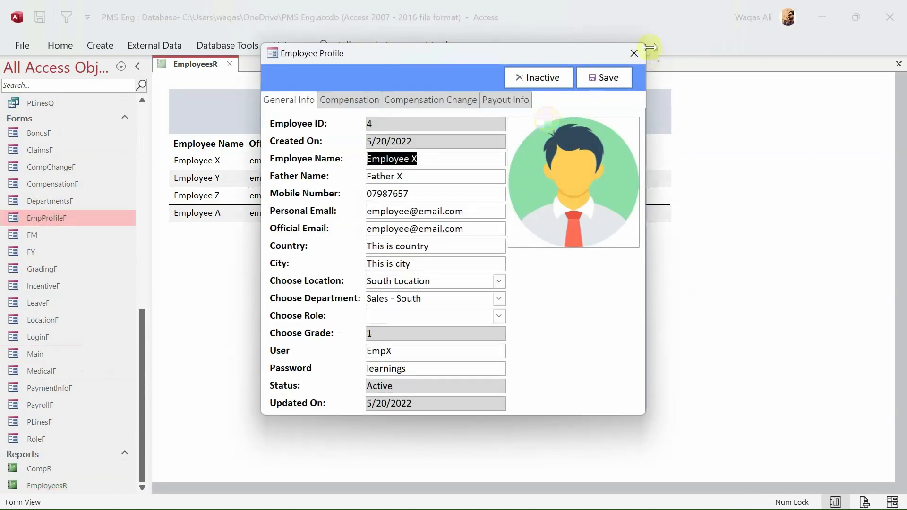
# - Close the Employee Profile form and the EmployeesR report
pyautogui.click(633, 53)
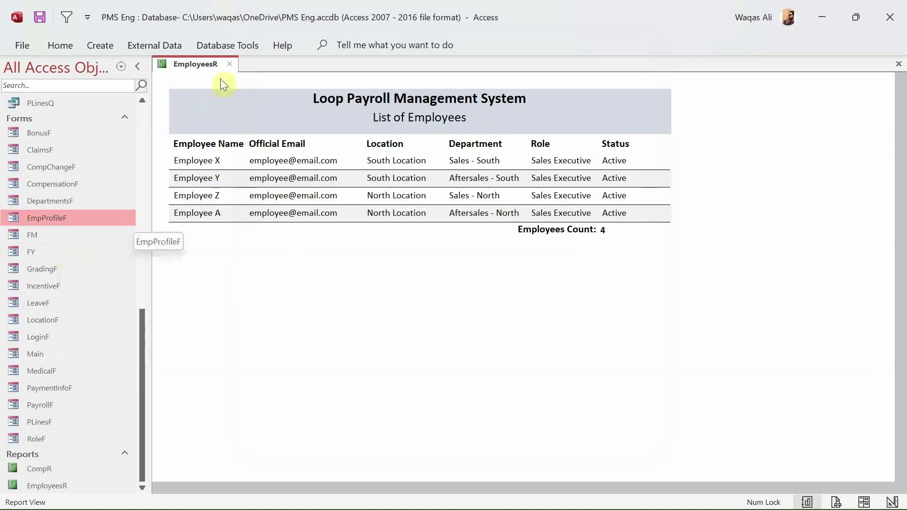
pyautogui.click(230, 65)
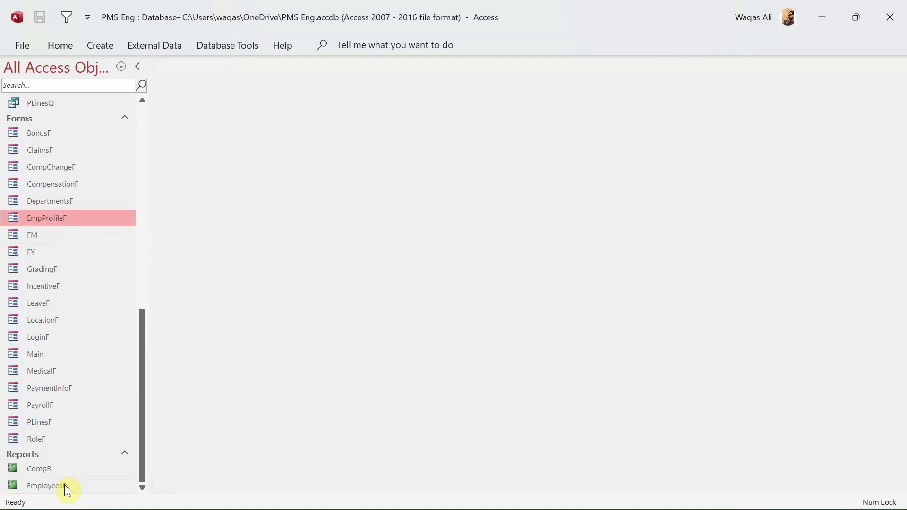
# - Duplicate the EmployeesR report under the name PayrollMR
pyautogui.click(65, 484)
pyautogui.rightClick(64, 484)
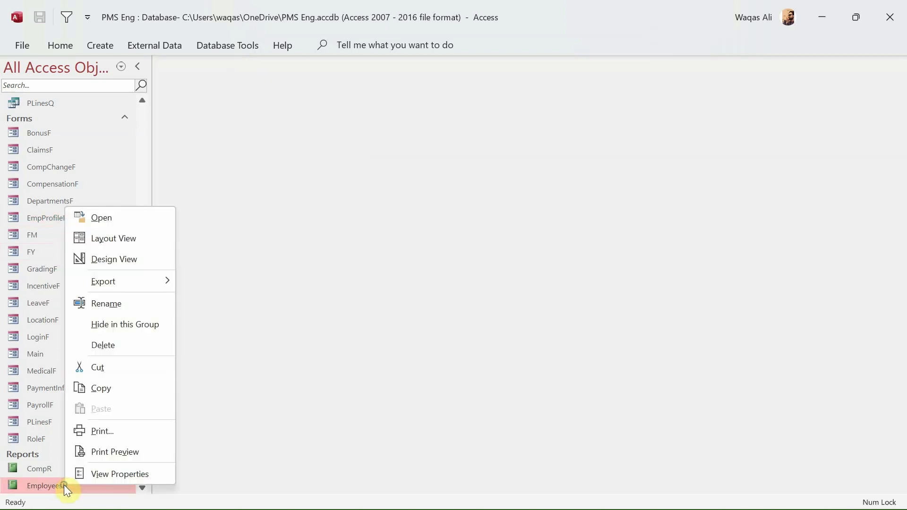
pyautogui.click(112, 393)
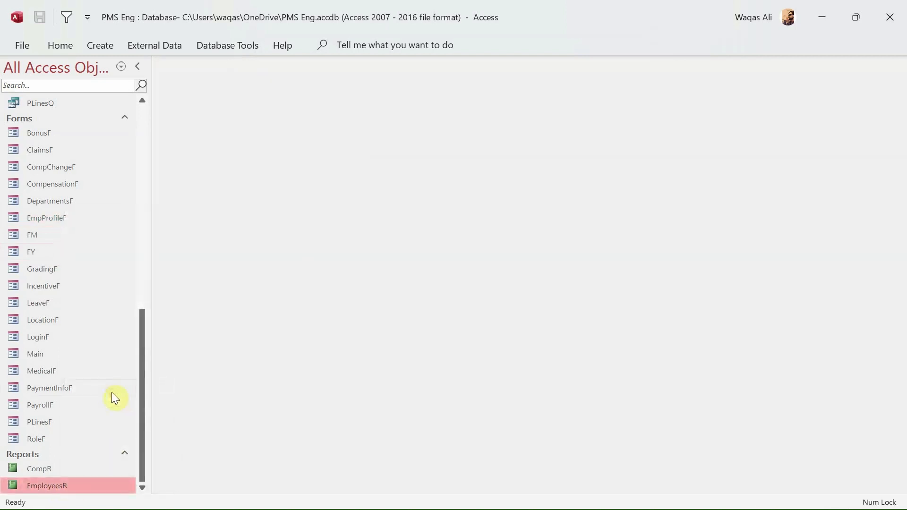
pyautogui.hotkey('ctrl', 'v')
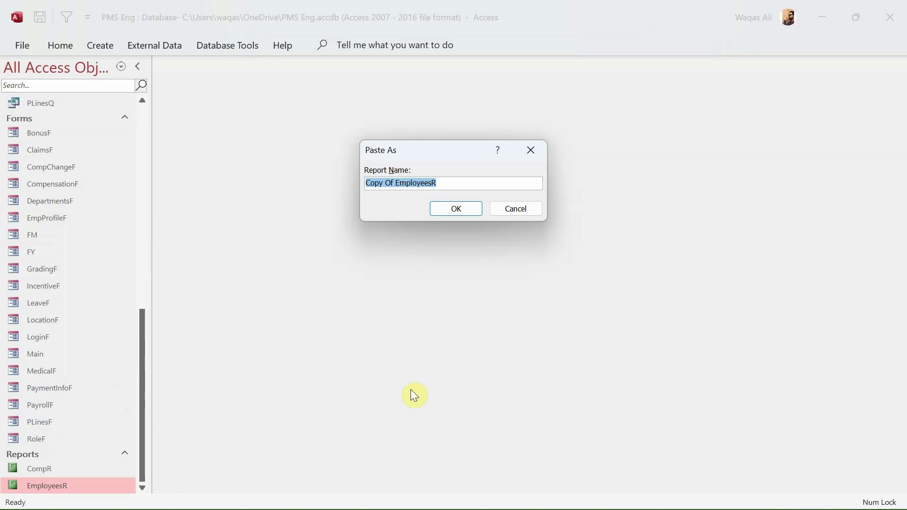
pyautogui.write('Pa')
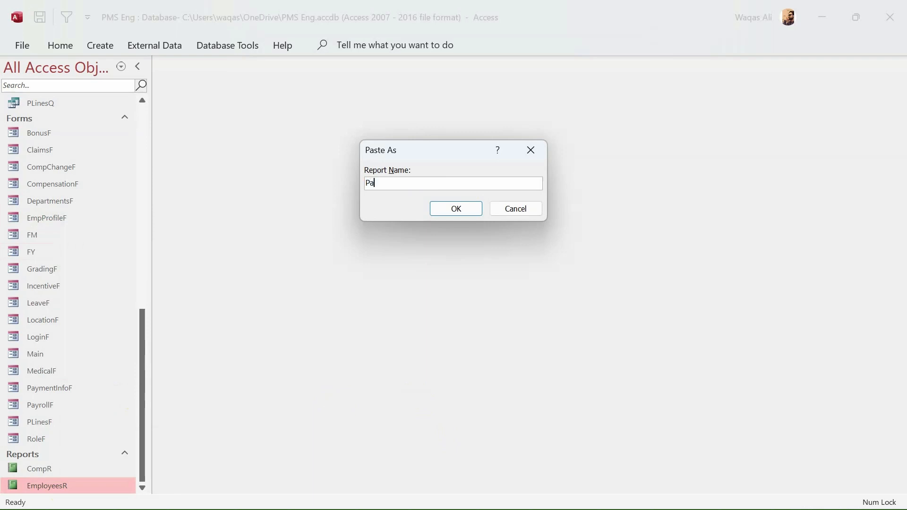
pyautogui.write('yrolllMR')
pyautogui.press('Return')
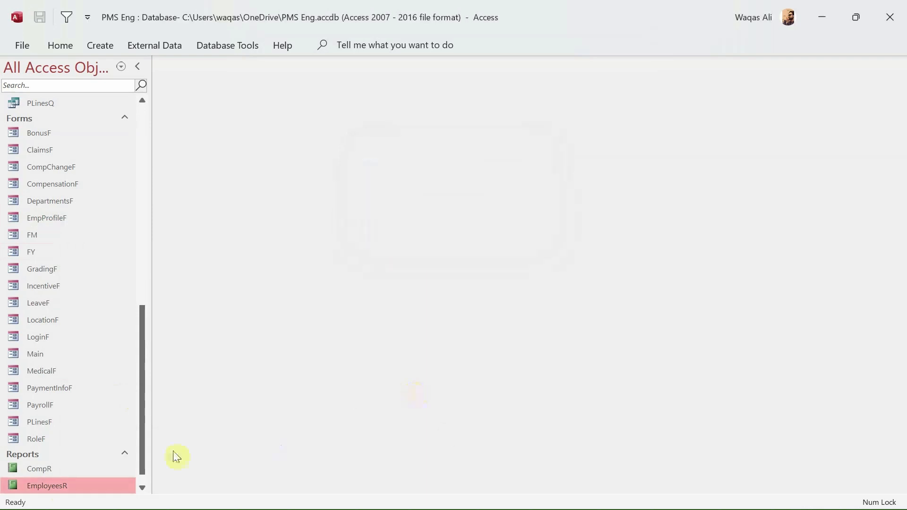
# - Open the PayrollMR report and switch it to Design View
pyautogui.scroll(-1, 55, 439)
pyautogui.doubleClick(62, 483)
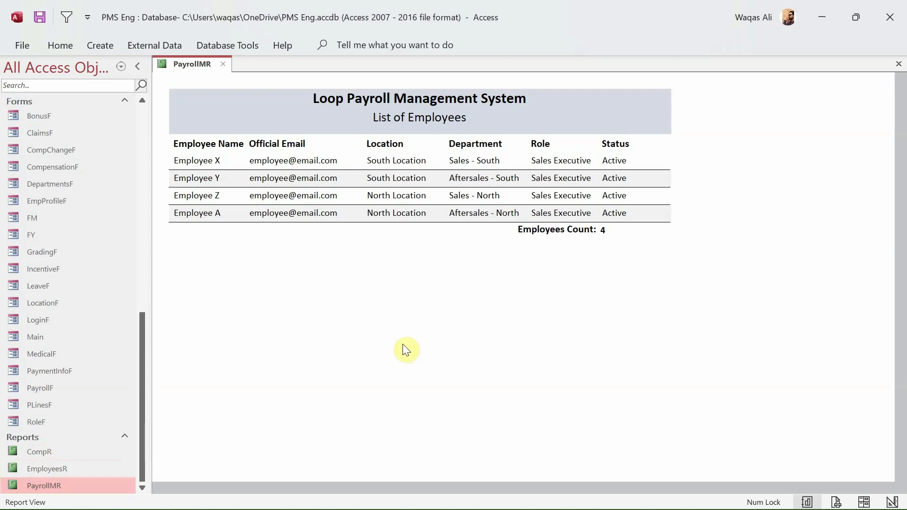
pyautogui.rightClick(346, 252)
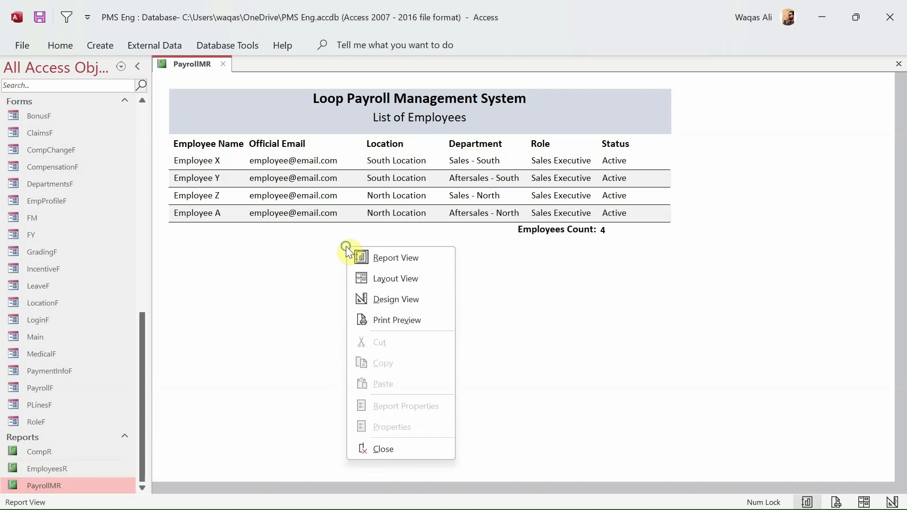
pyautogui.click(386, 299)
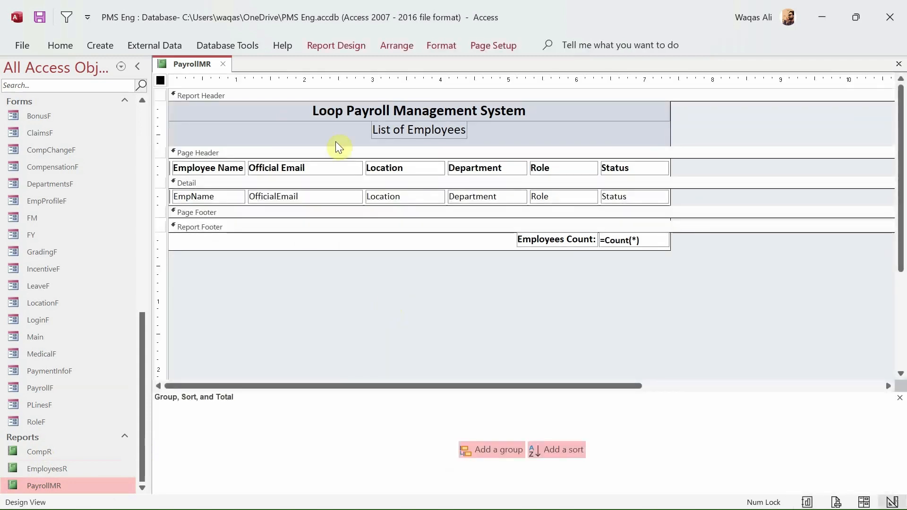
# - Clear the record source of the PayrollMR report
pyautogui.click(362, 47)
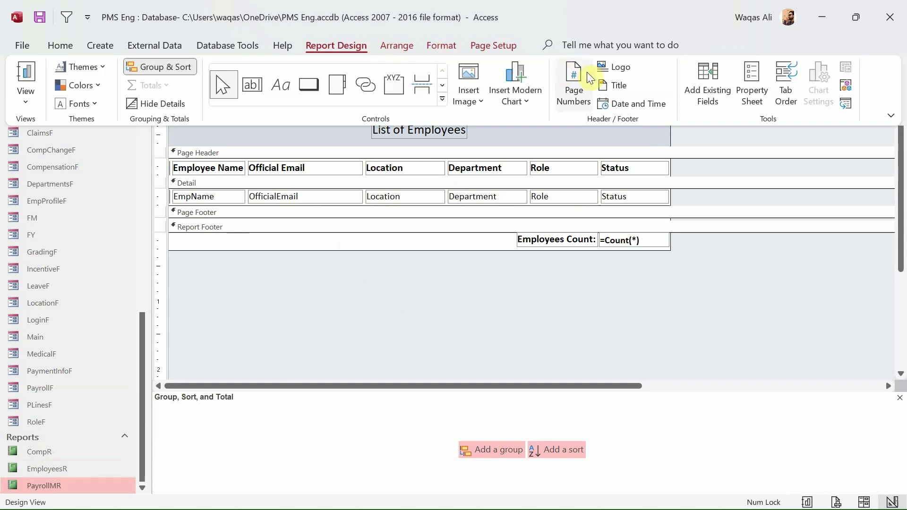
pyautogui.click(746, 79)
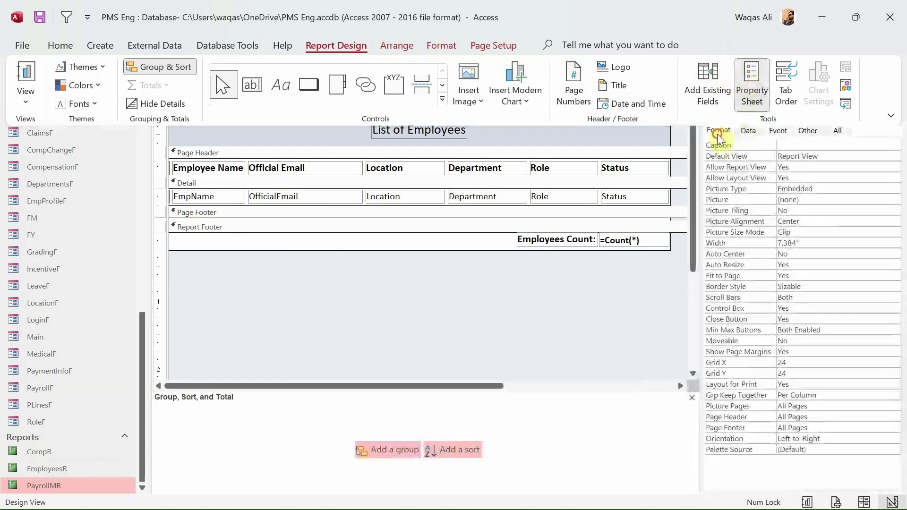
pyautogui.click(749, 133)
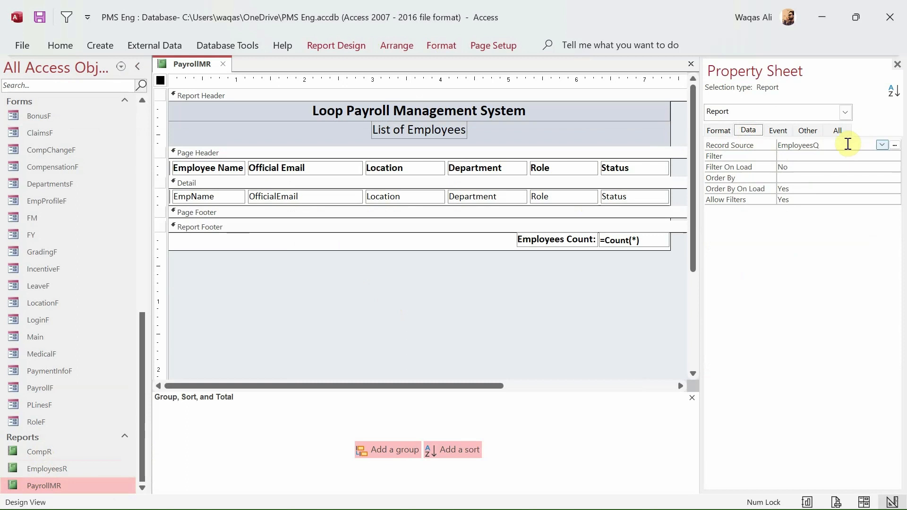
pyautogui.click(846, 144)
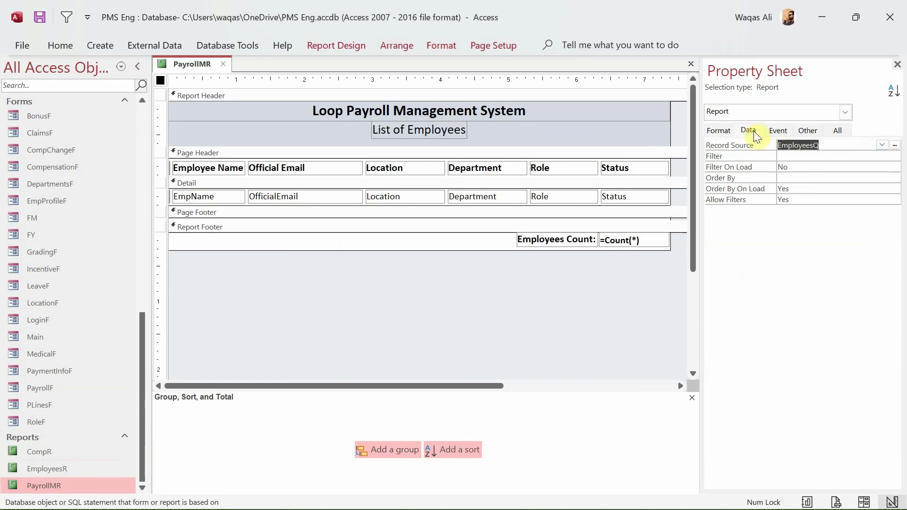
pyautogui.press('Delete')
pyautogui.press('Return')
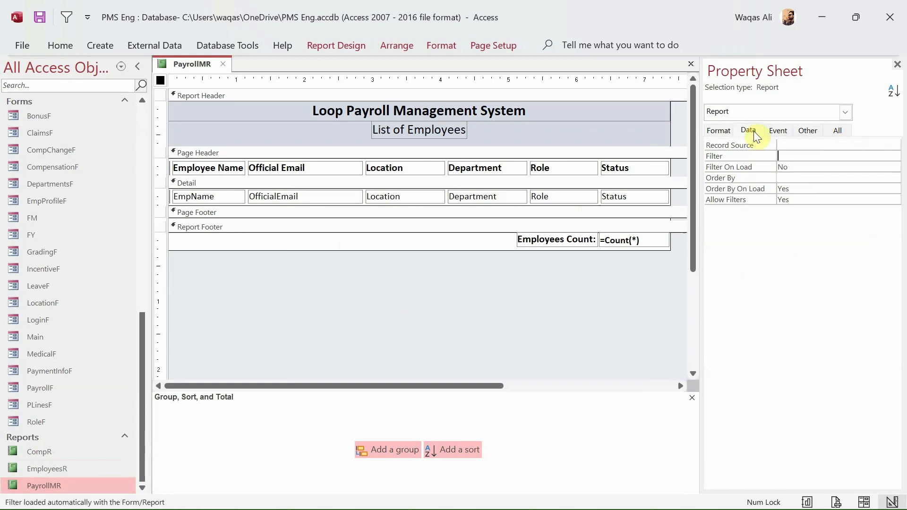
# - Save the PayrollMR report and check it in Report View before returning to Design View
pyautogui.rightClick(177, 63)
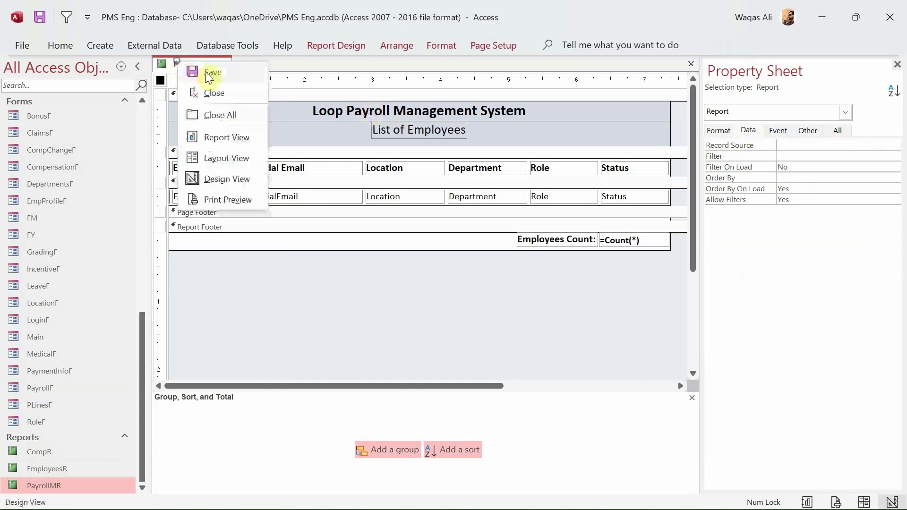
pyautogui.click(208, 77)
pyautogui.rightClick(202, 67)
pyautogui.click(237, 145)
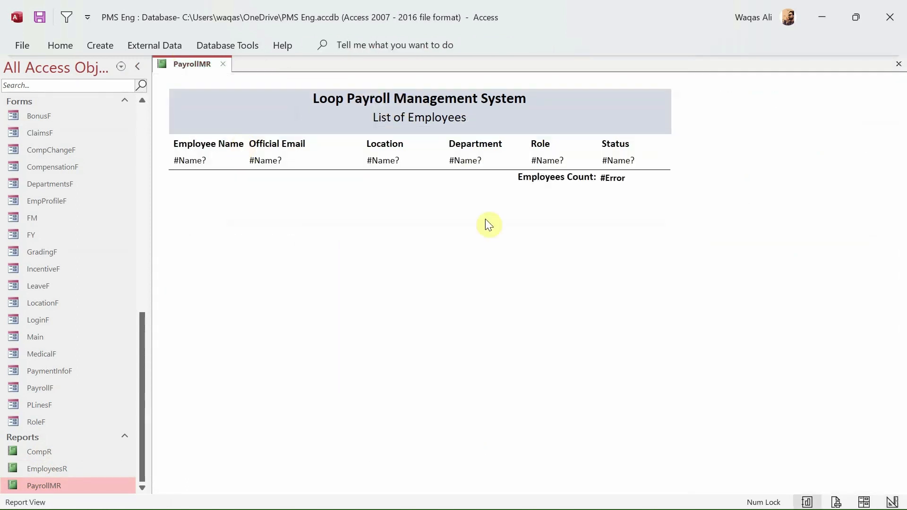
pyautogui.rightClick(676, 204)
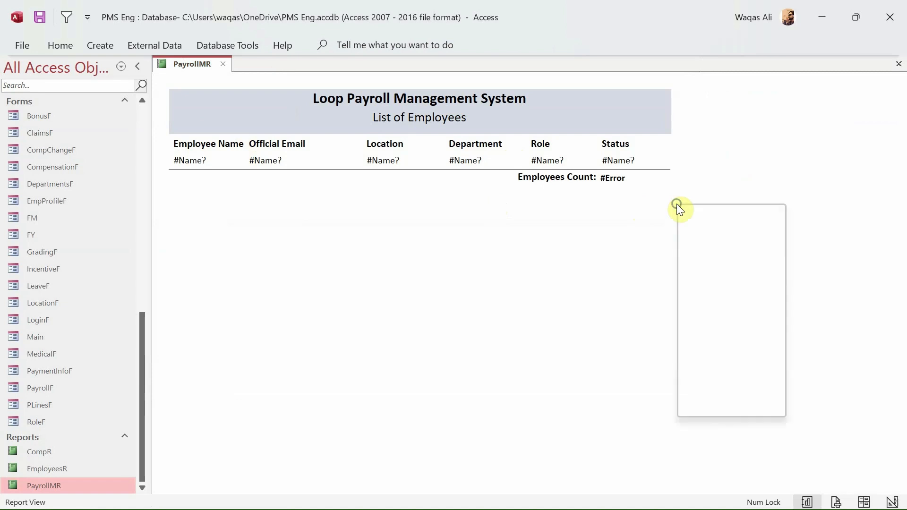
pyautogui.click(712, 256)
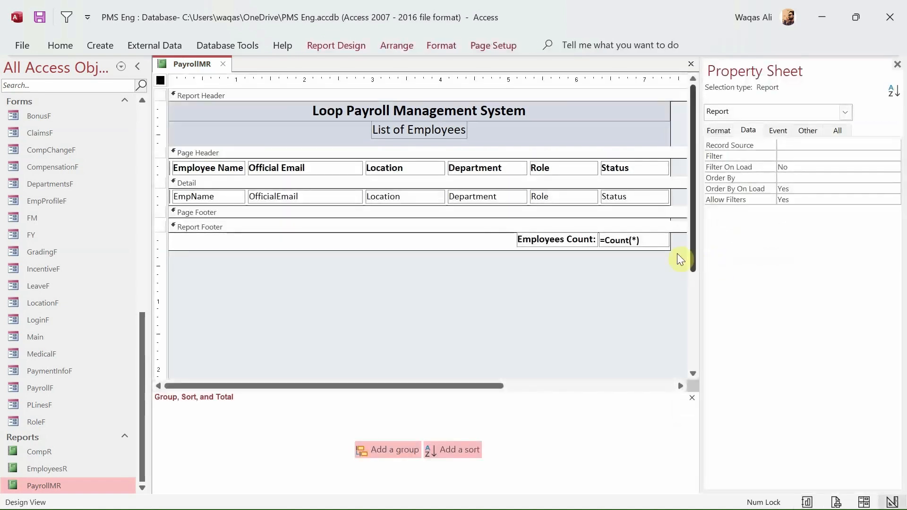
# - Delete all column labels in the Page Header and all employee fields in the Detail section of the report
pyautogui.click(898, 65)
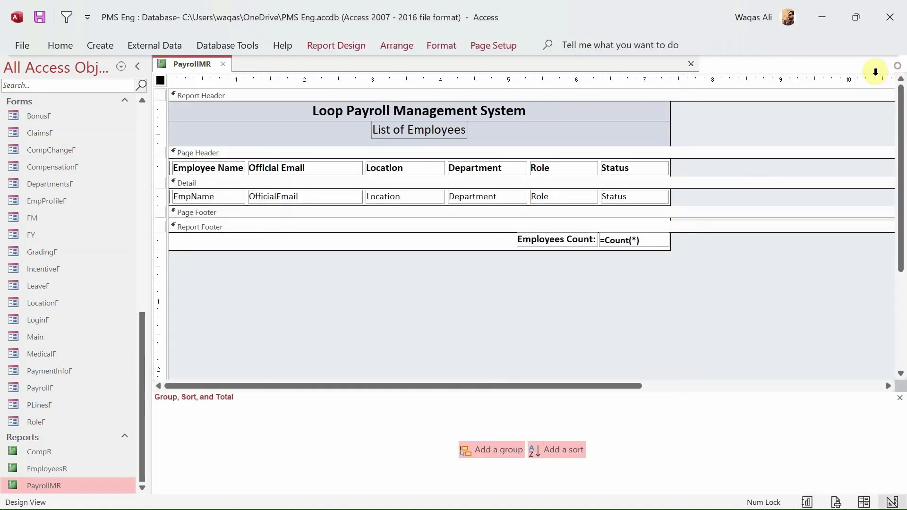
pyautogui.moveTo(684, 207); pyautogui.dragTo(161, 160)
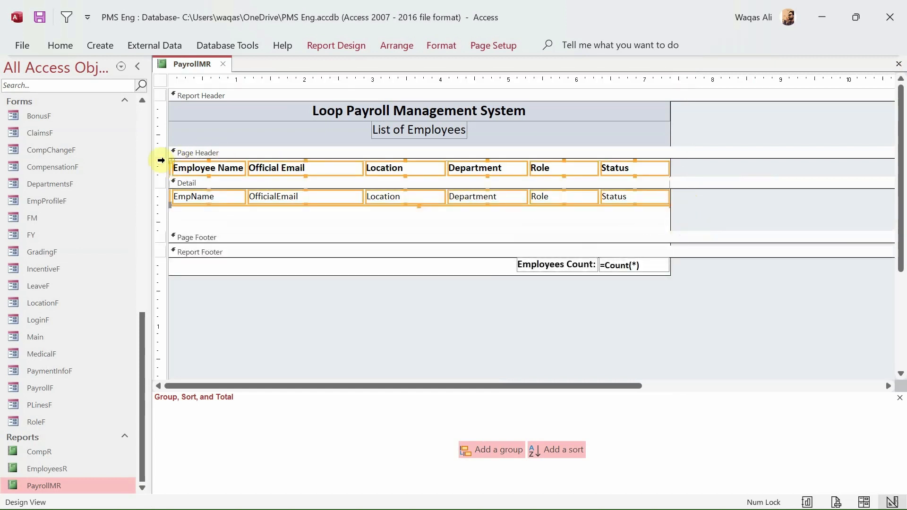
pyautogui.press('Delete')
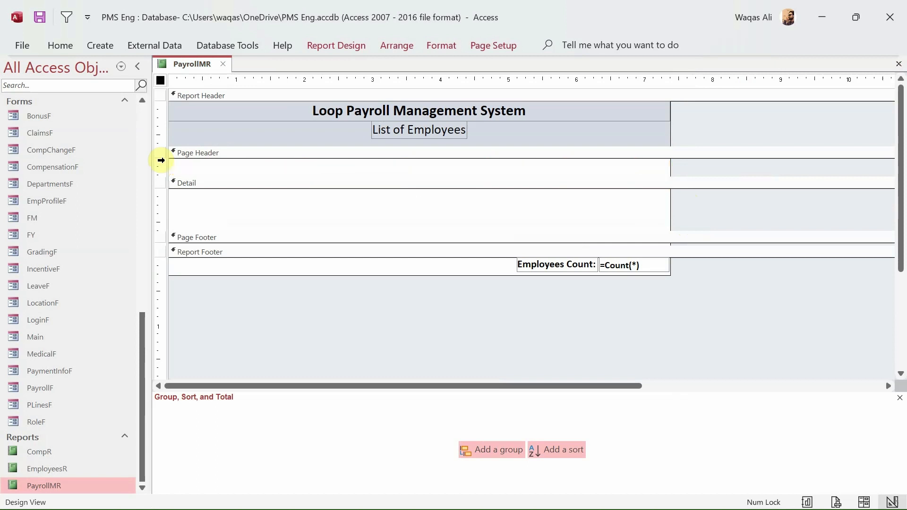
# - Check the emptied PayrollMR layout in Report View and return to Design View
pyautogui.rightClick(185, 65)
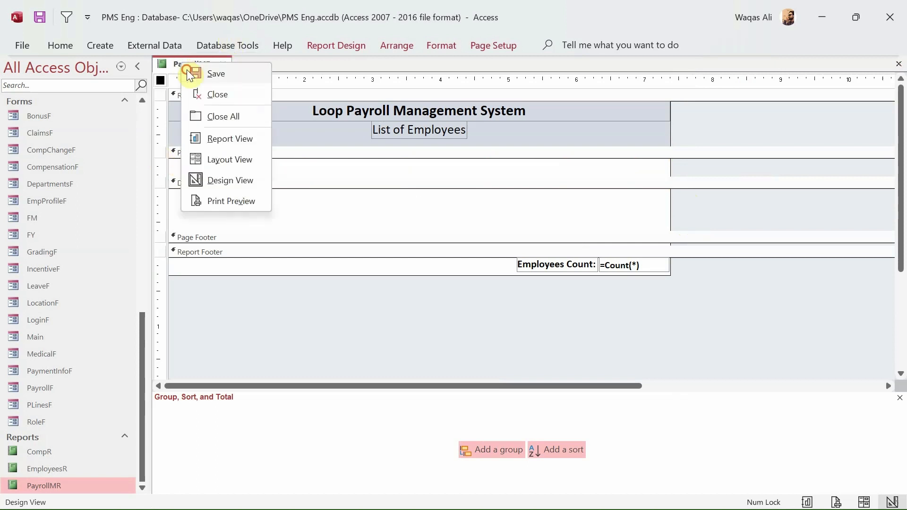
pyautogui.click(233, 144)
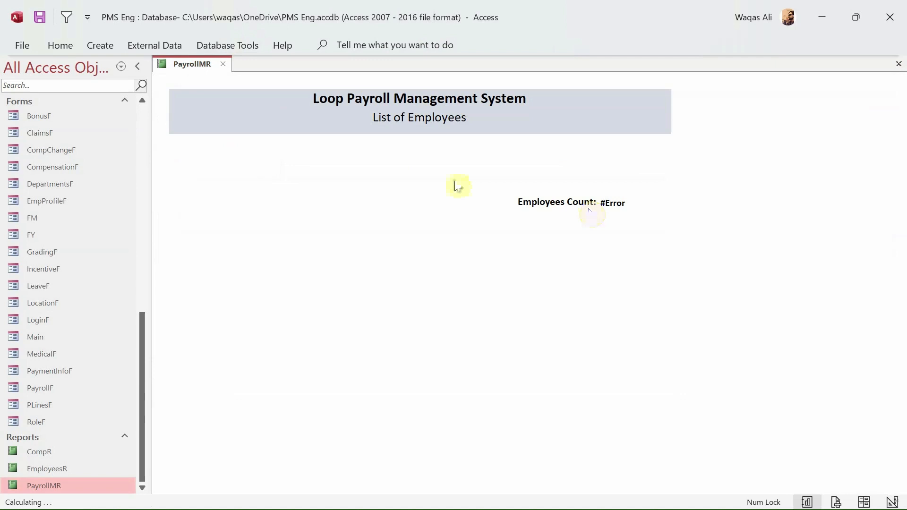
pyautogui.rightClick(452, 250)
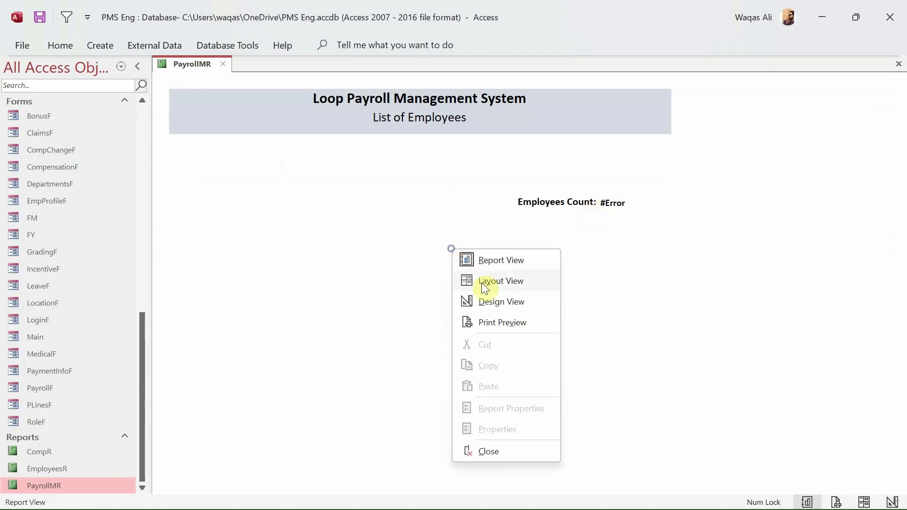
pyautogui.click(500, 300)
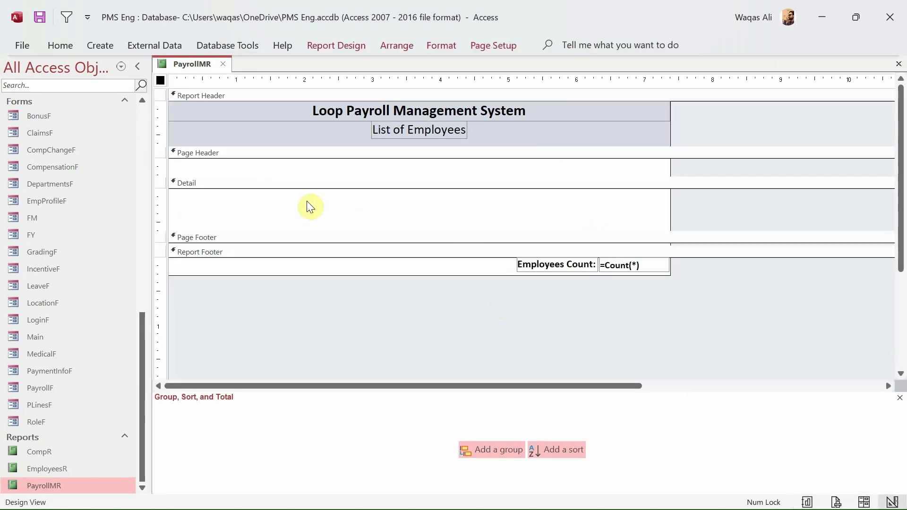
# - Check which fields are available to add to the report while it has no record source
pyautogui.click(339, 49)
pyautogui.click(748, 82)
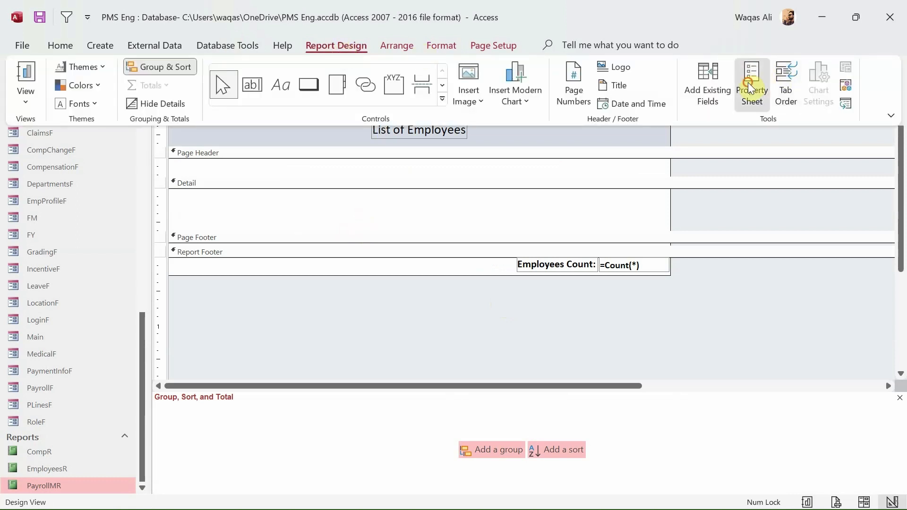
pyautogui.click(714, 94)
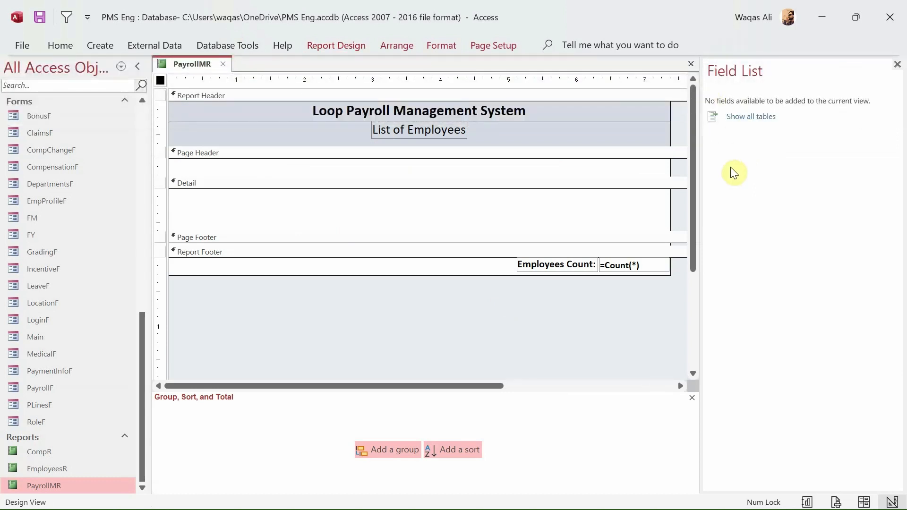
# - Set the report's record source to the PayrollMQ query
pyautogui.click(347, 47)
pyautogui.click(743, 89)
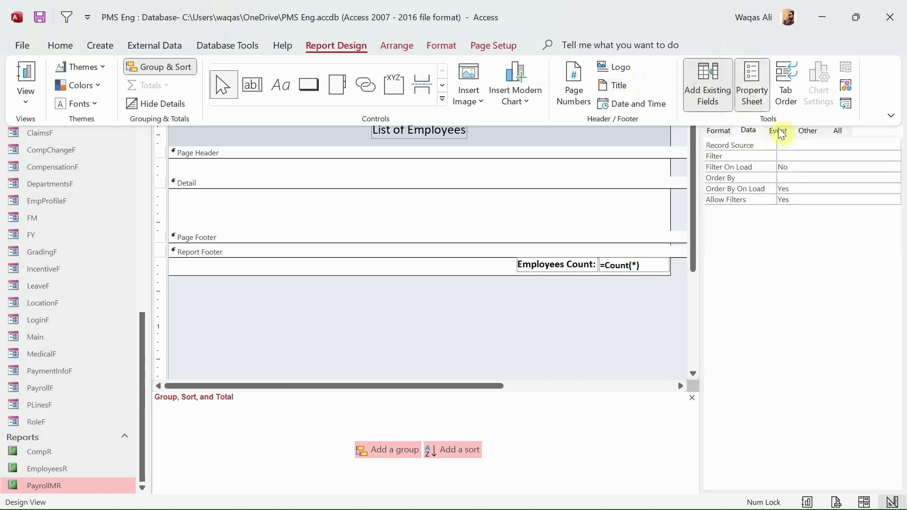
pyautogui.click(747, 134)
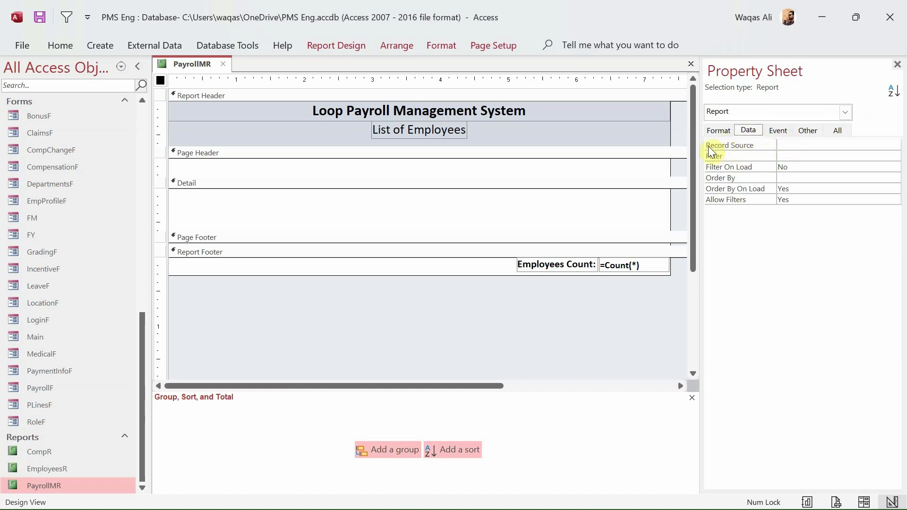
pyautogui.click(787, 145)
pyautogui.click(884, 145)
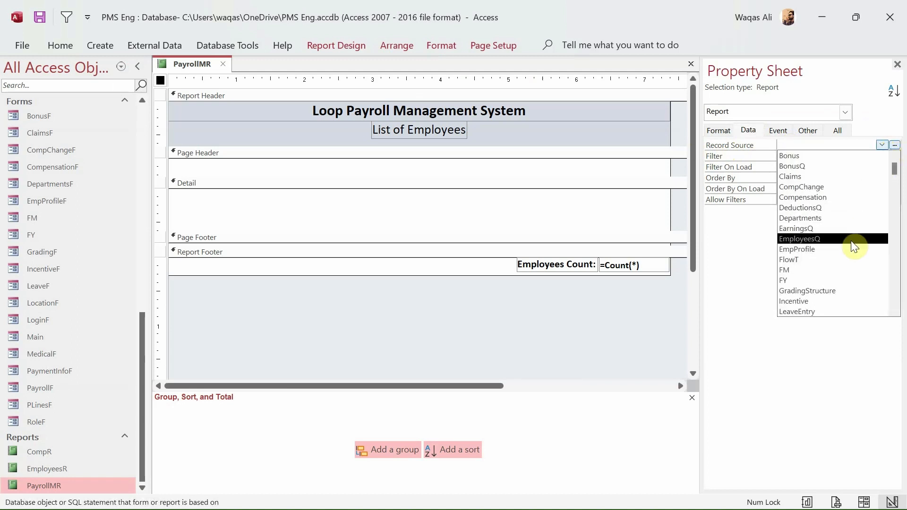
pyautogui.scroll(-3, 853, 298)
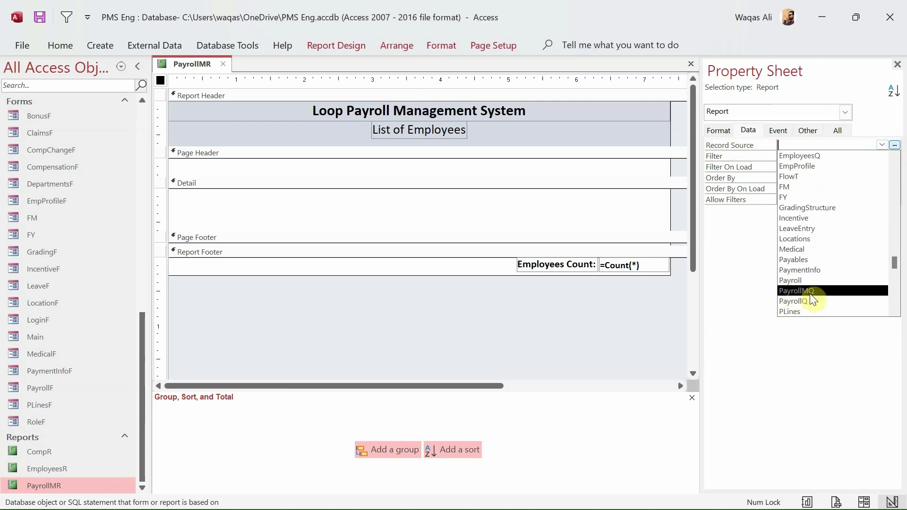
pyautogui.click(818, 292)
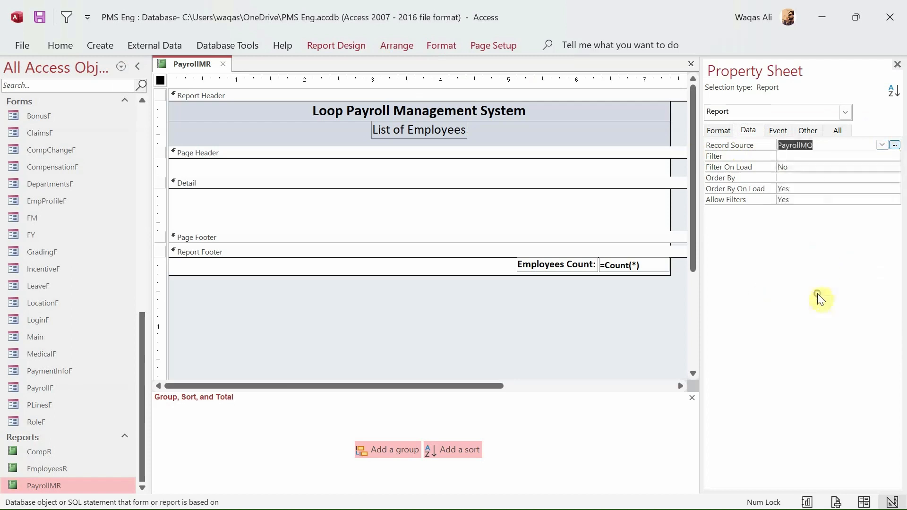
# - Add the FY, FM, ApprovedBy, SumOfGrossSalary, SumOfNetPayable and Status fields to the Detail section of the report
pyautogui.click(354, 51)
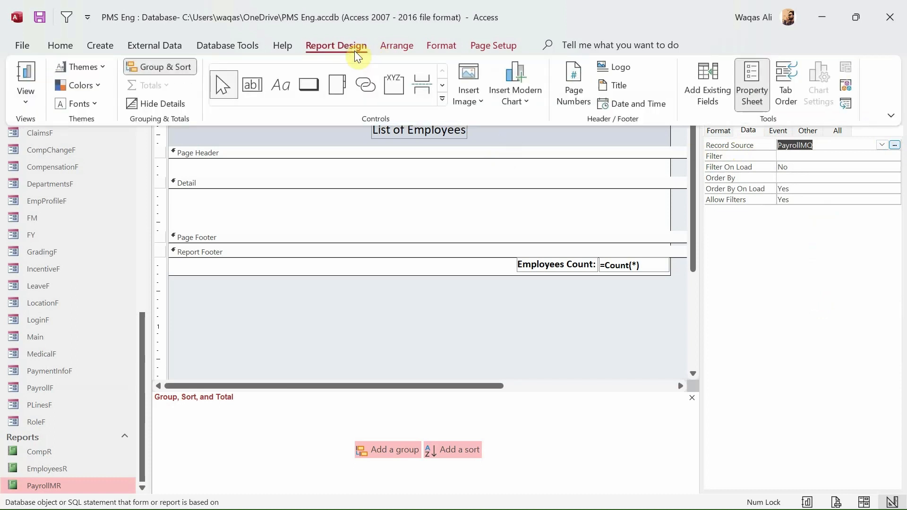
pyautogui.click(700, 84)
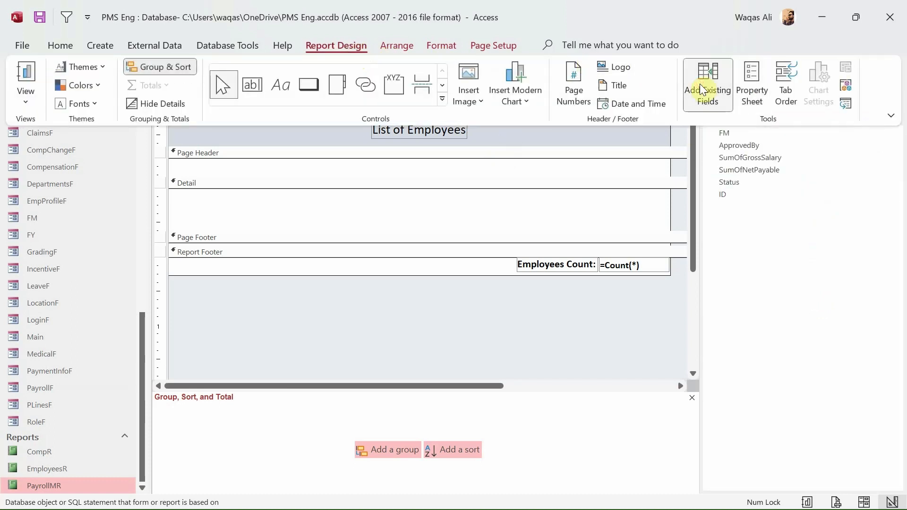
pyautogui.click(739, 125)
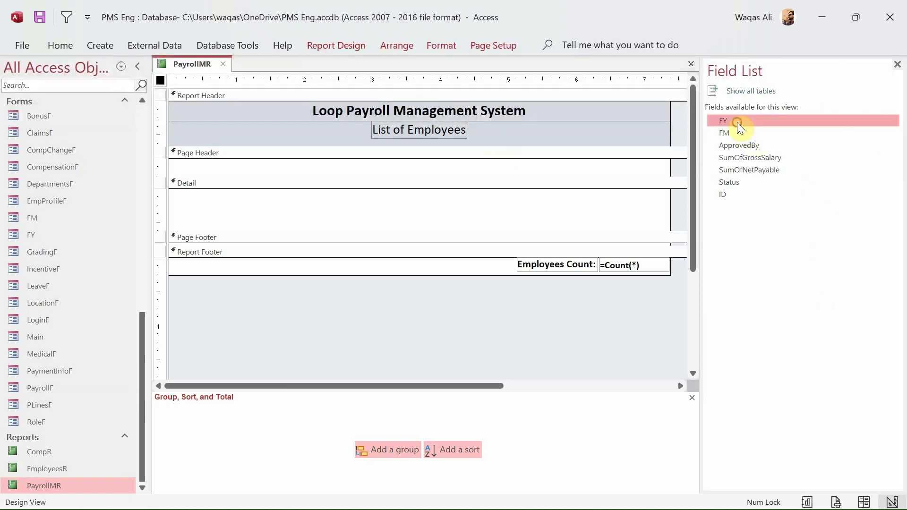
pyautogui.hotkey('shift', 'Down')
pyautogui.hotkey('shift', 'Down')
pyautogui.hotkey('shift', 'Down')
pyautogui.hotkey('shift', 'Down')
pyautogui.hotkey('shift', 'Down')
pyautogui.hotkey('shift', 'Down')
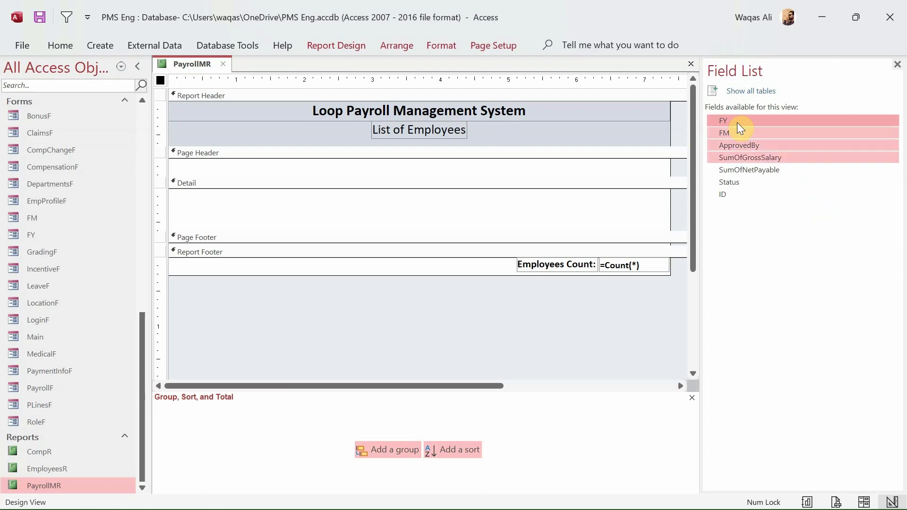
pyautogui.hotkey('shift', 'Up')
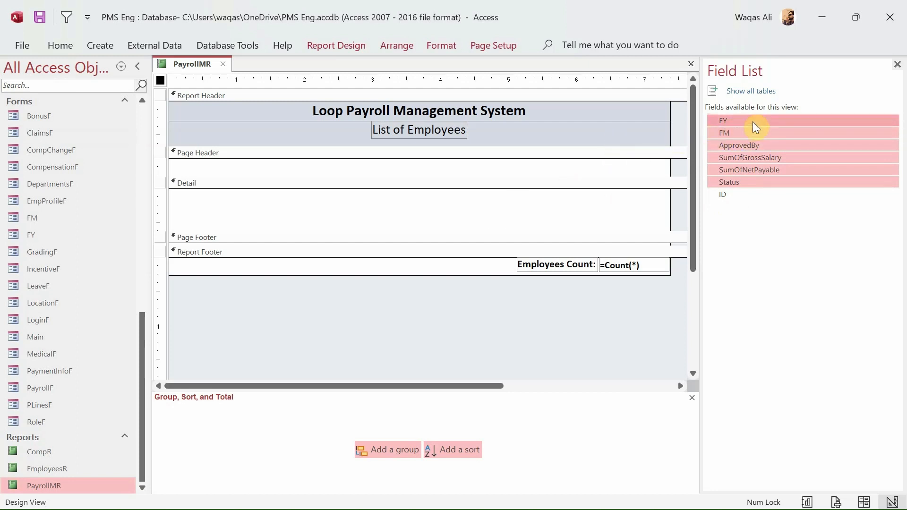
pyautogui.moveTo(753, 121); pyautogui.dragTo(384, 204)
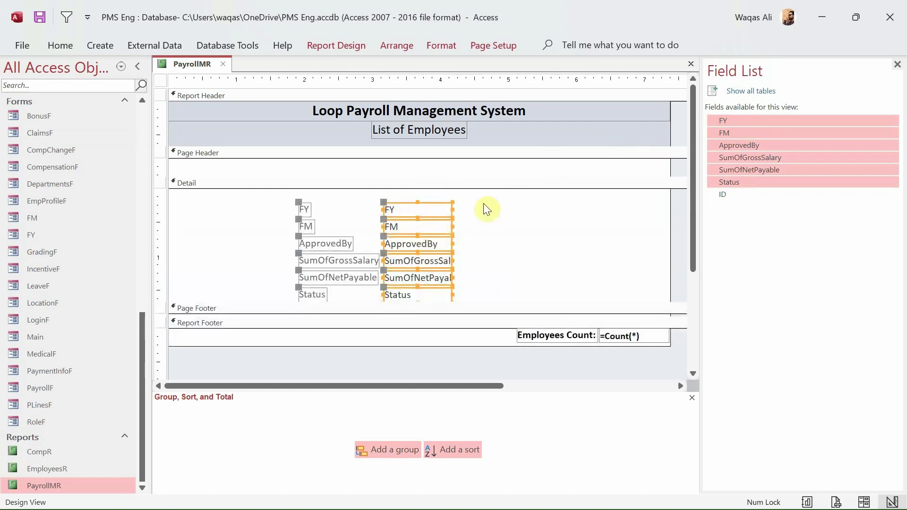
# - Set the font color of all added labels and fields in the Detail section to black
pyautogui.moveTo(486, 200); pyautogui.dragTo(294, 311)
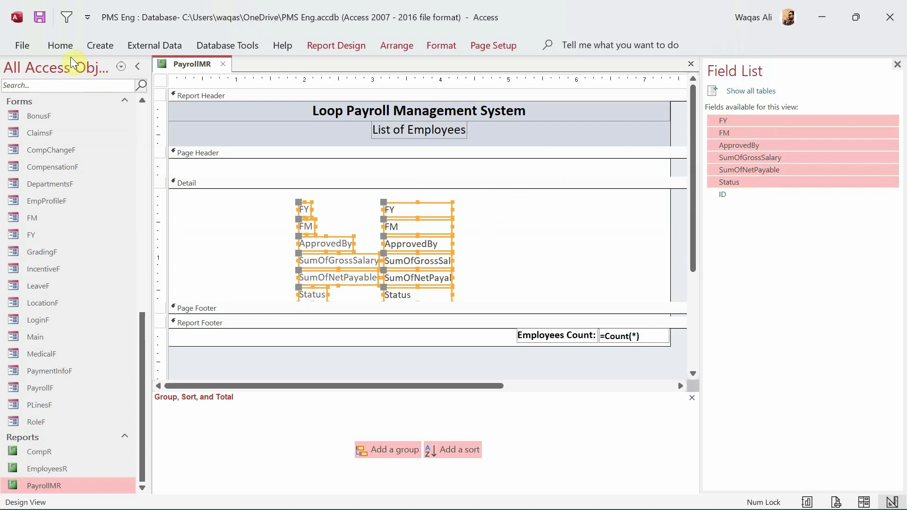
pyautogui.click(60, 45)
pyautogui.click(666, 104)
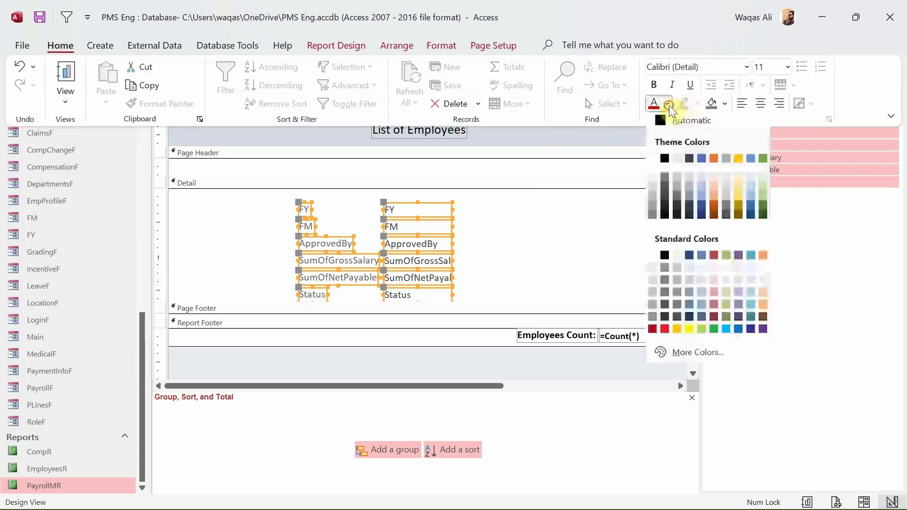
pyautogui.click(663, 159)
# - Move the FY label and its field from the Detail section to the left edge of the Page Header
pyautogui.moveTo(444, 245); pyautogui.dragTo(438, 240)
pyautogui.moveTo(486, 195); pyautogui.dragTo(299, 201)
pyautogui.moveTo(427, 205)
pyautogui.mouseDown()
pyautogui.moveTo(319, 166)
pyautogui.moveTo(180, 155)
pyautogui.mouseUp()
pyautogui.click(279, 166)
# - Arrange the FM, ApprovedBy, SumOfGrossSalary, SumOfNetPayable and Status labels and fields in a tabular layout
pyautogui.moveTo(488, 212); pyautogui.dragTo(294, 298)
pyautogui.rightClick(396, 264)
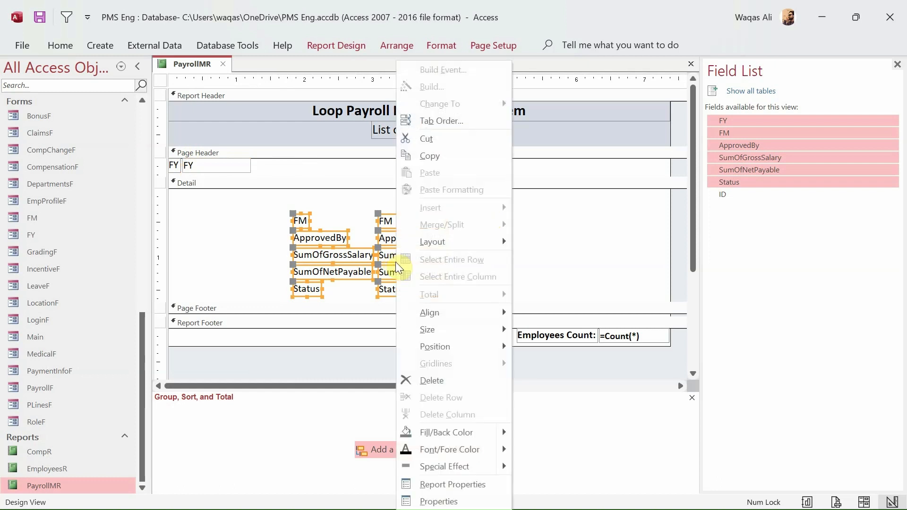
pyautogui.moveTo(480, 250)
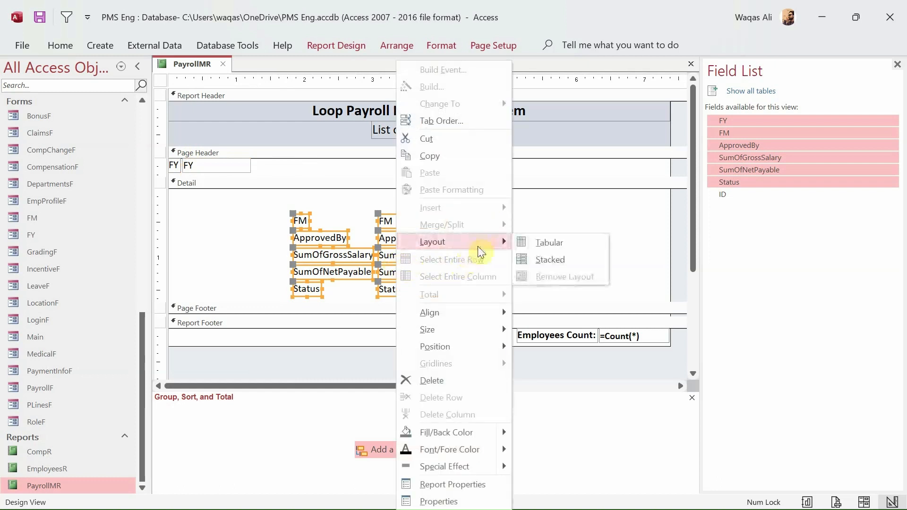
pyautogui.click(551, 243)
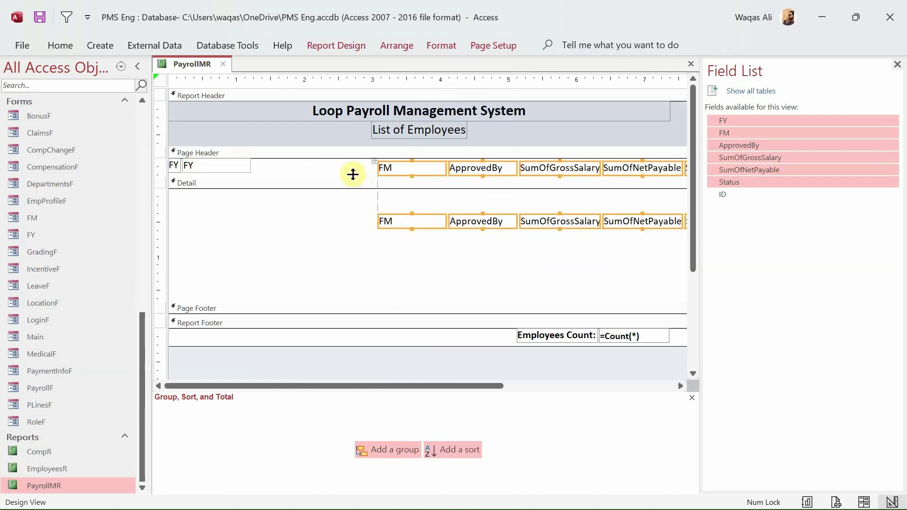
# - Make the Page Header taller, lower the column labels beneath FY and raise the field row to the top of the Detail section
pyautogui.moveTo(352, 180); pyautogui.dragTo(342, 221)
pyautogui.click(314, 258)
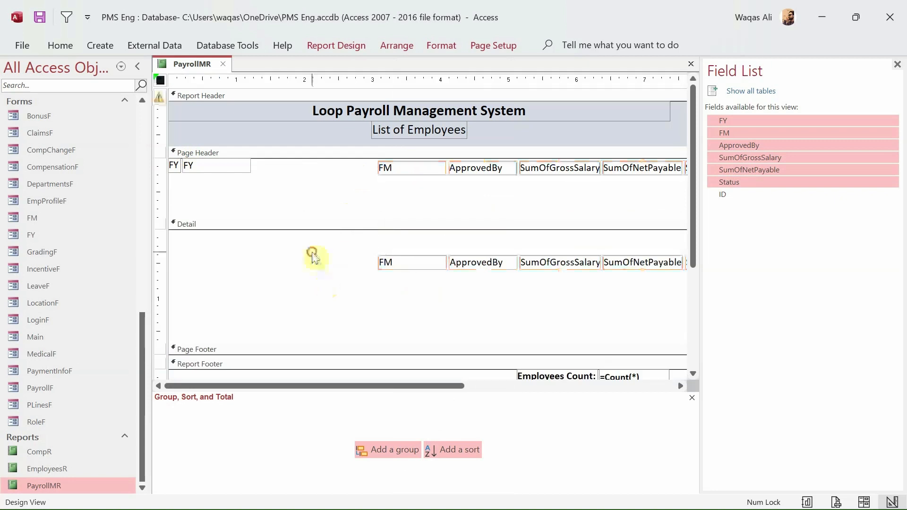
pyautogui.click(375, 162)
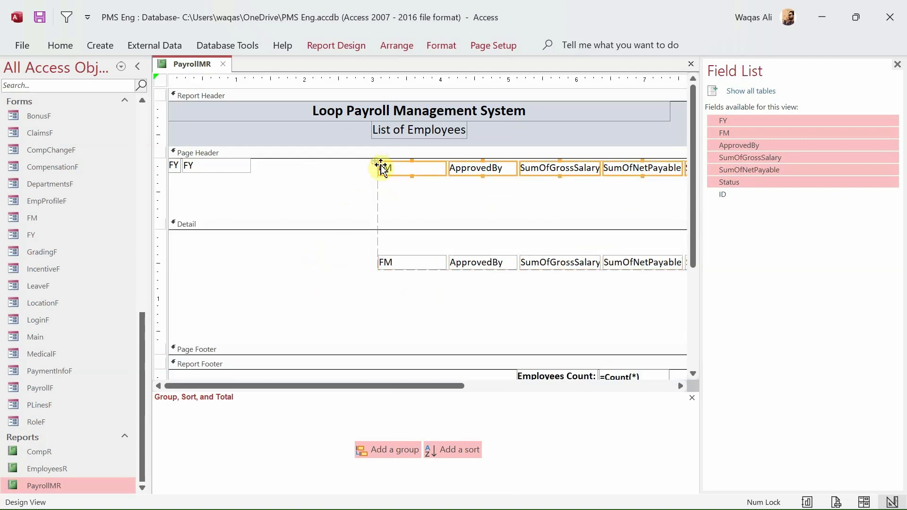
pyautogui.moveTo(380, 168); pyautogui.dragTo(410, 203)
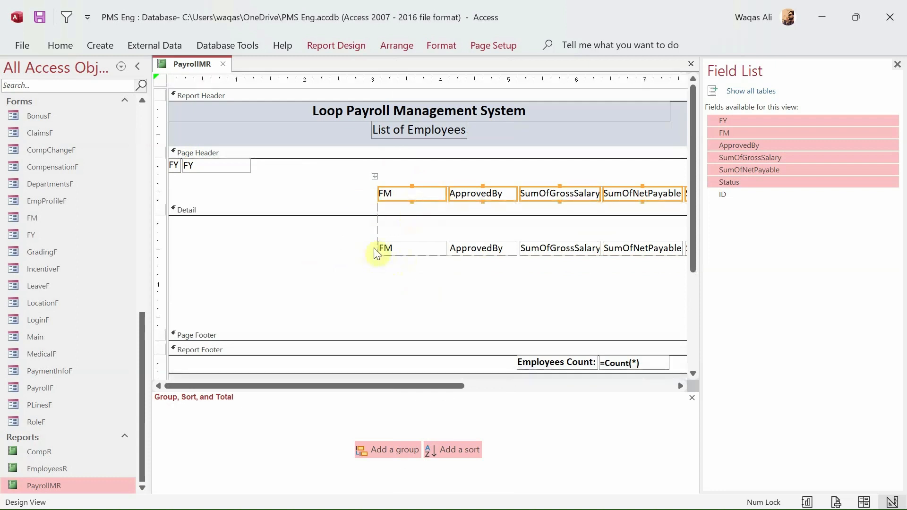
pyautogui.moveTo(378, 248); pyautogui.dragTo(379, 224)
pyautogui.click(377, 192)
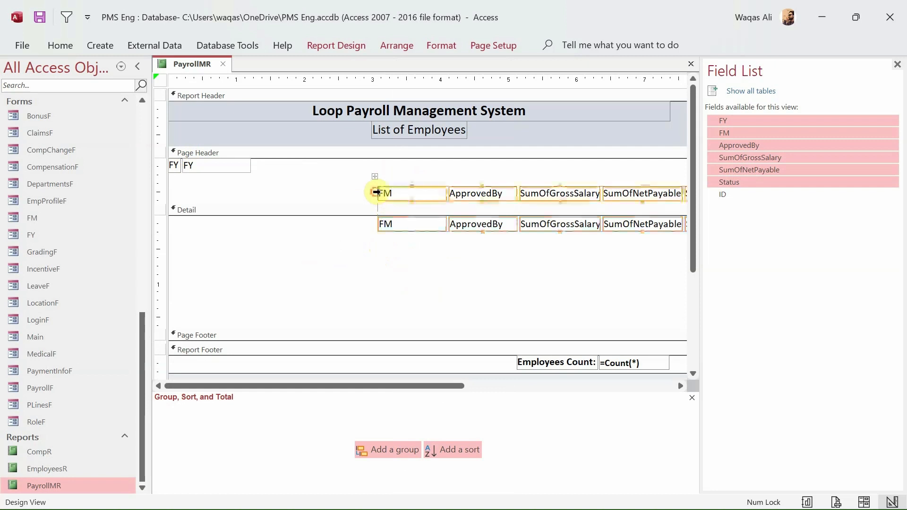
pyautogui.moveTo(381, 192); pyautogui.dragTo(377, 197)
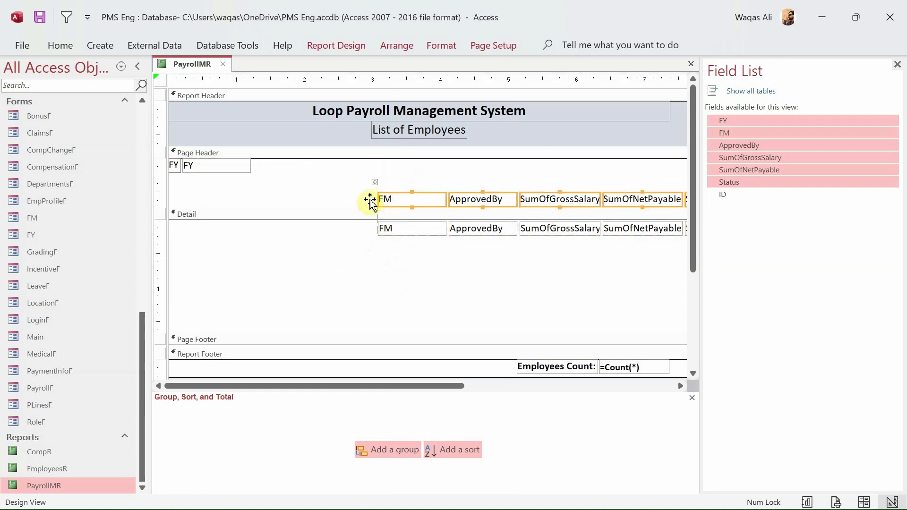
# - Move the tabular layout to the report's left edge and narrow the report to about 7.4 inches
pyautogui.click(375, 182)
pyautogui.moveTo(414, 198); pyautogui.dragTo(228, 171)
pyautogui.click(346, 172)
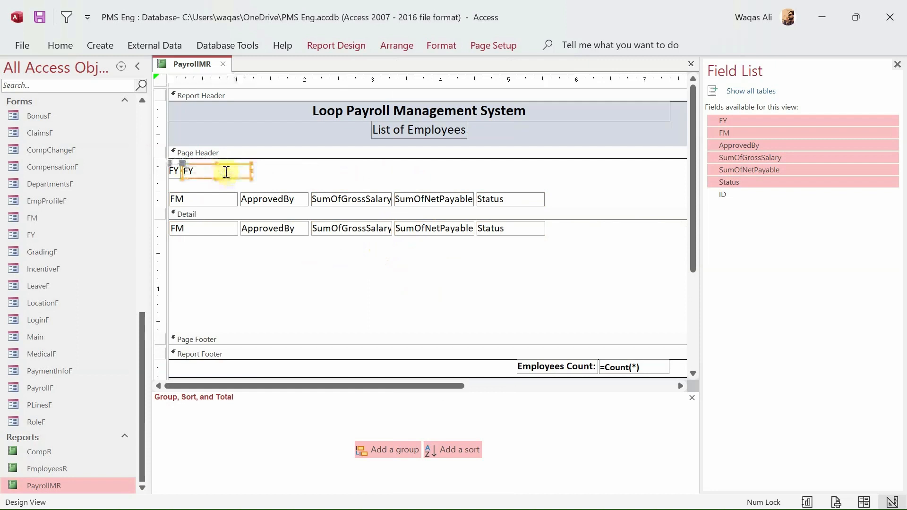
pyautogui.click(897, 65)
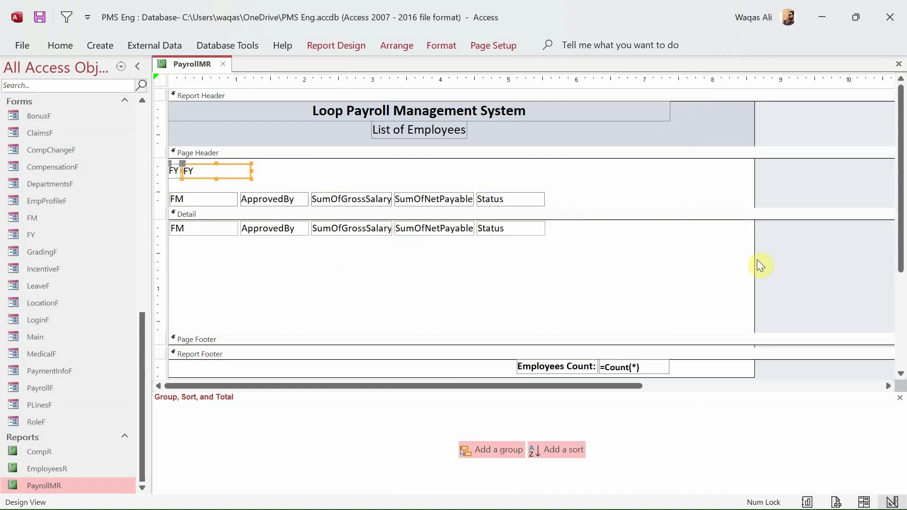
pyautogui.moveTo(755, 260); pyautogui.dragTo(670, 258)
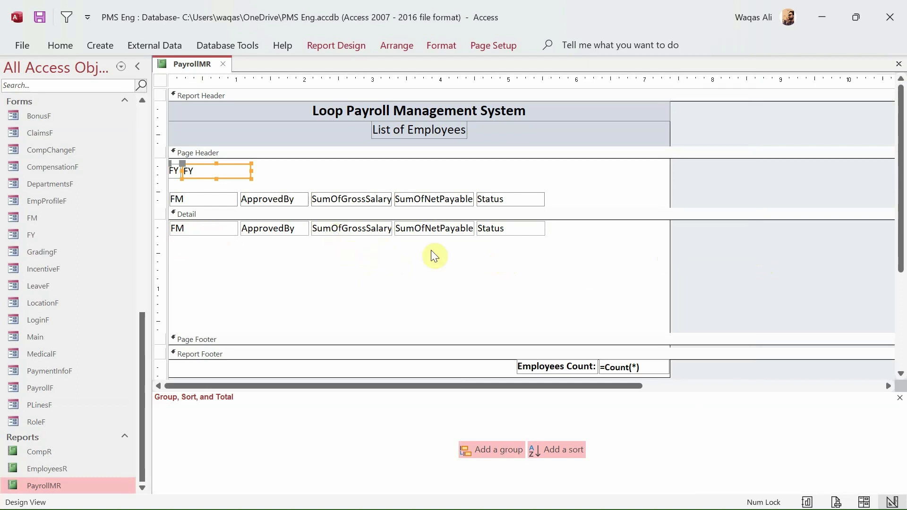
# - Widen the ApprovedBy column to about 1.5 inches and the SumOfGrossSalary column to about 1.375 inches
pyautogui.click(301, 231)
pyautogui.moveTo(307, 228); pyautogui.dragTo(343, 232)
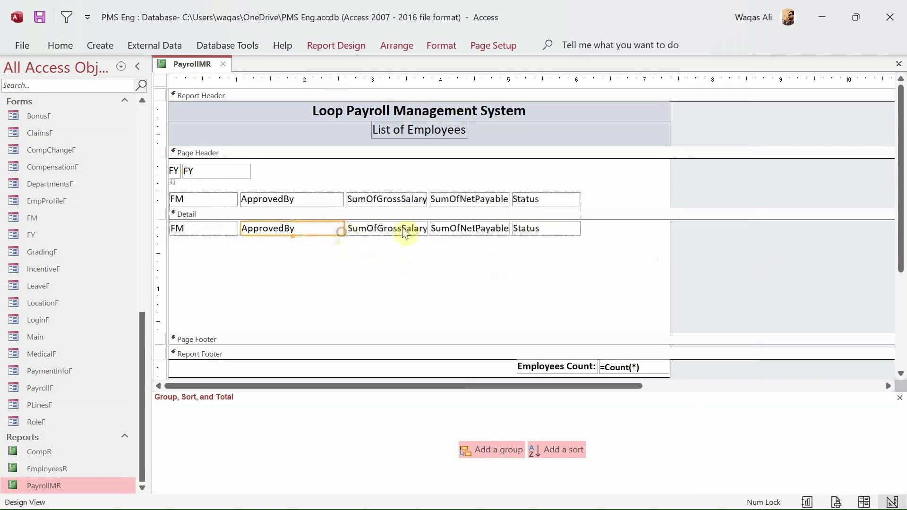
pyautogui.click(405, 230)
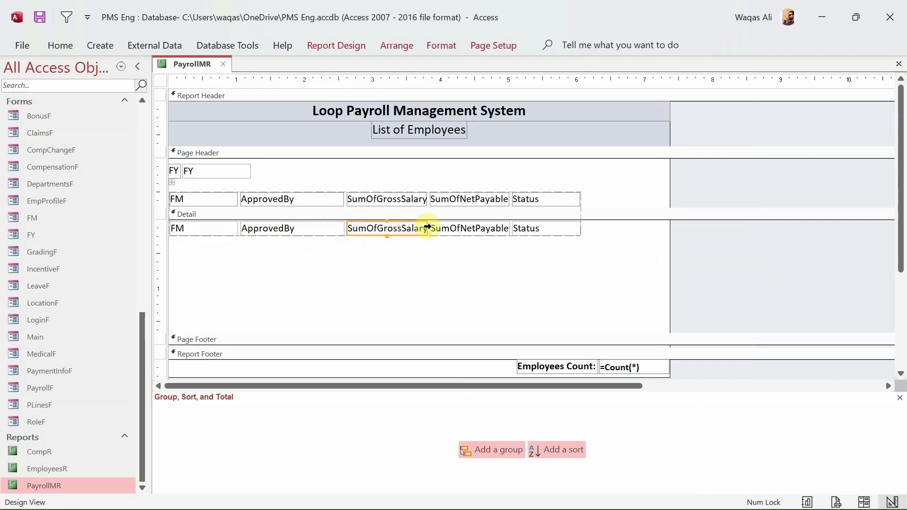
pyautogui.moveTo(426, 228); pyautogui.dragTo(440, 228)
# - Show the format properties for the SumOfGrossSalary column's label and field together
pyautogui.click(493, 230)
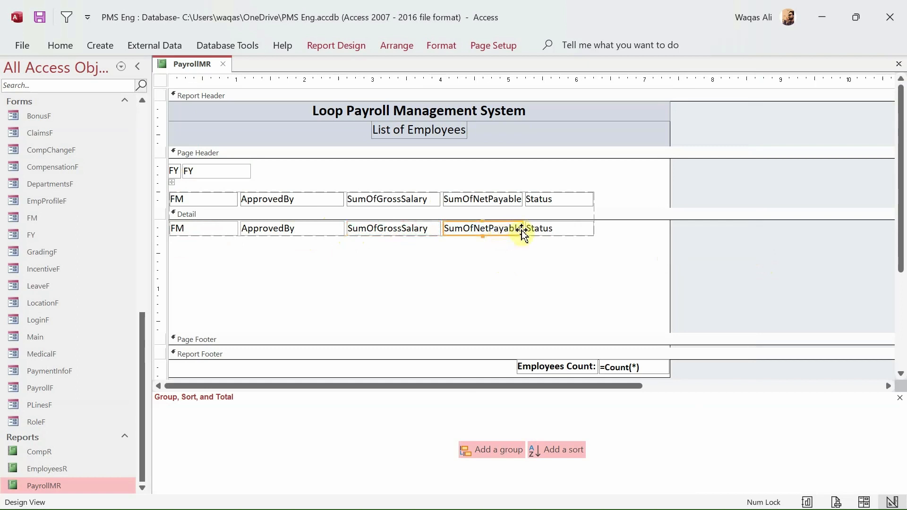
pyautogui.keyDown('shift'); pyautogui.click(483, 196); pyautogui.keyUp('shift')
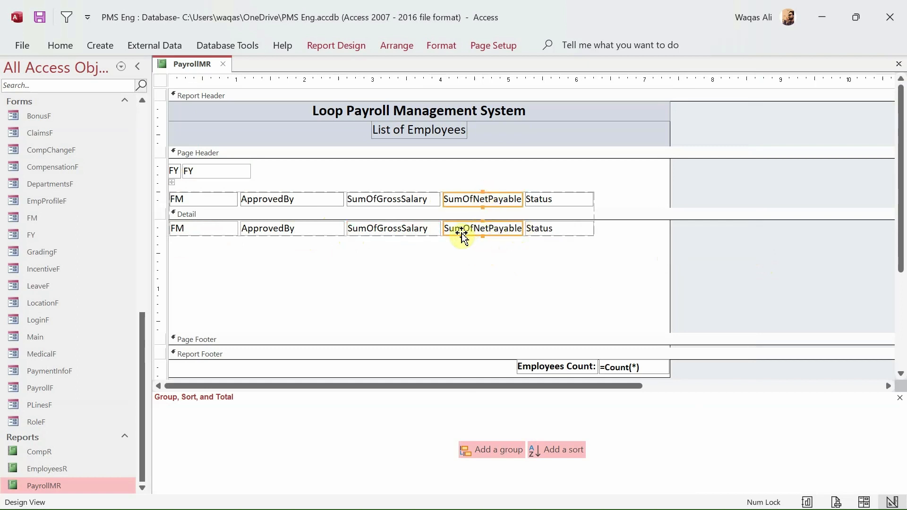
pyautogui.click(331, 45)
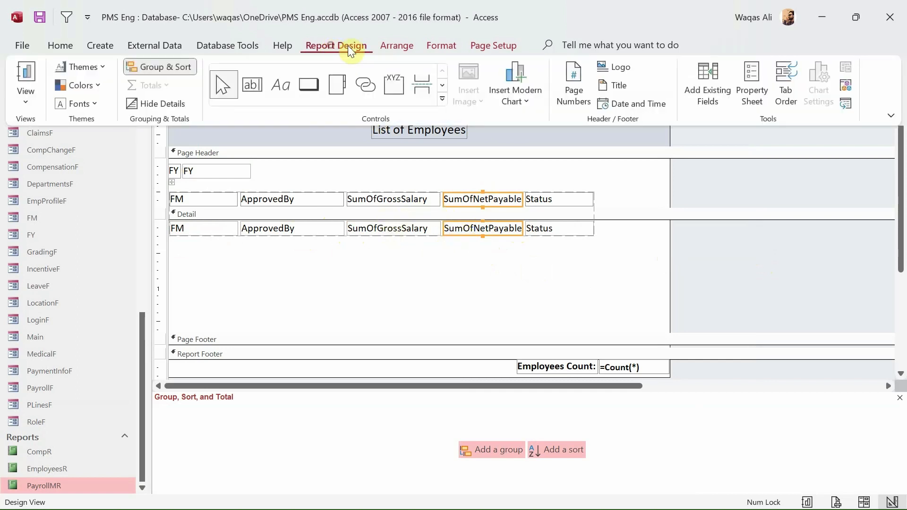
pyautogui.click(754, 99)
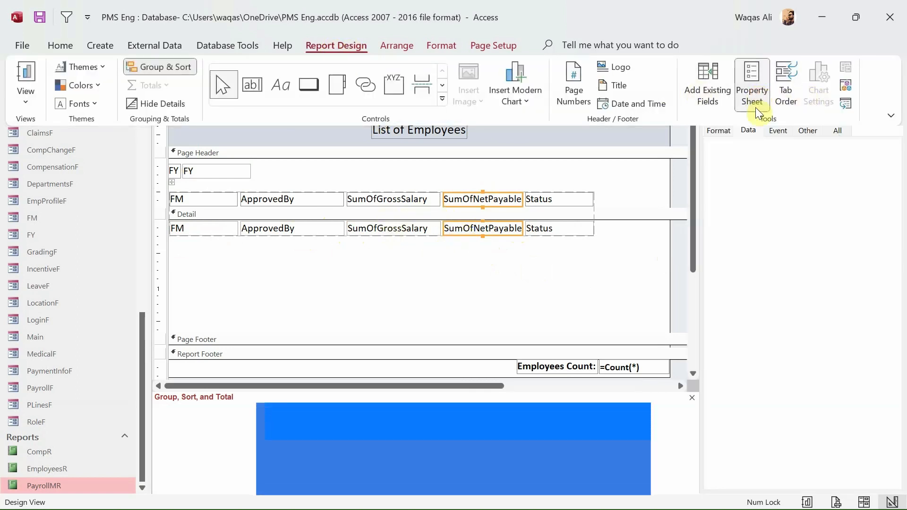
pyautogui.click(720, 131)
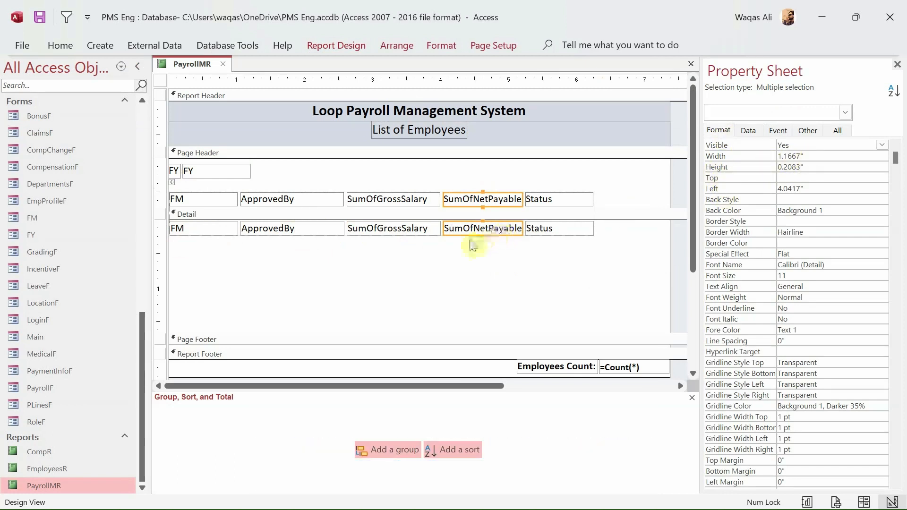
pyautogui.moveTo(387, 252); pyautogui.dragTo(401, 198)
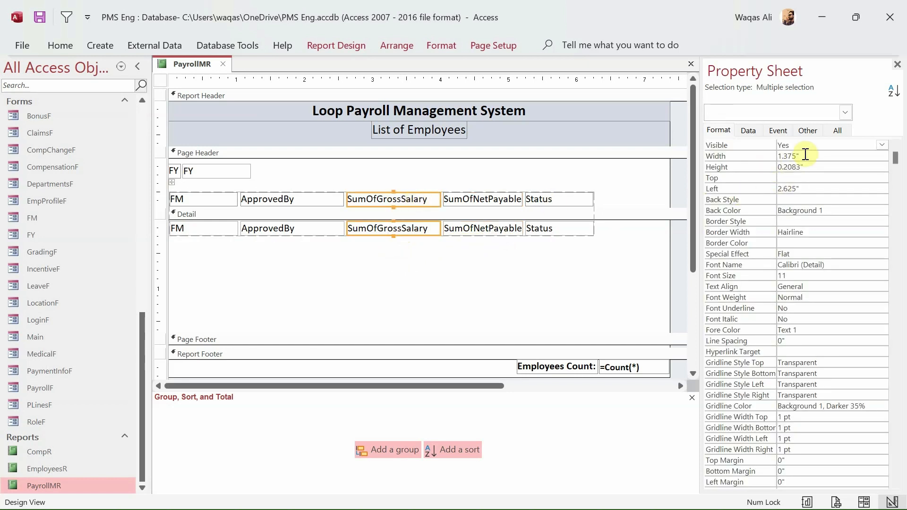
pyautogui.click(754, 156)
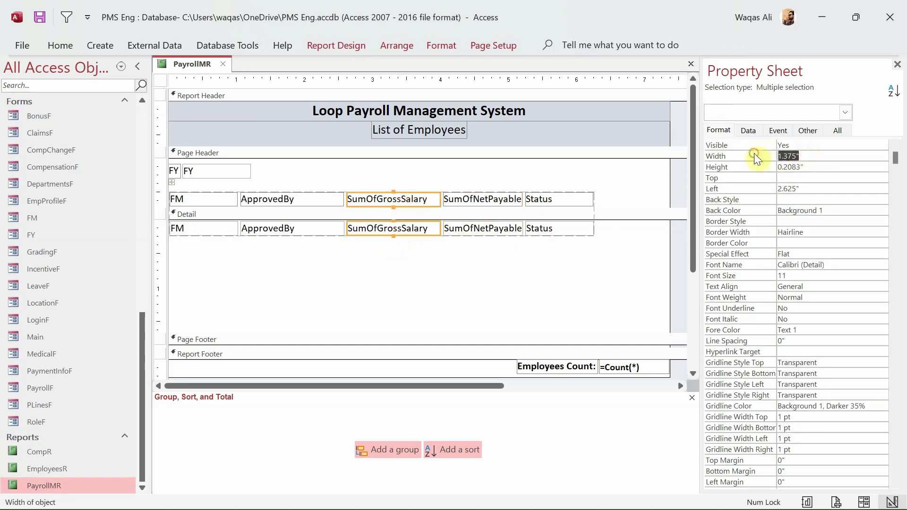
pyautogui.write('4')
pyautogui.press('Return')
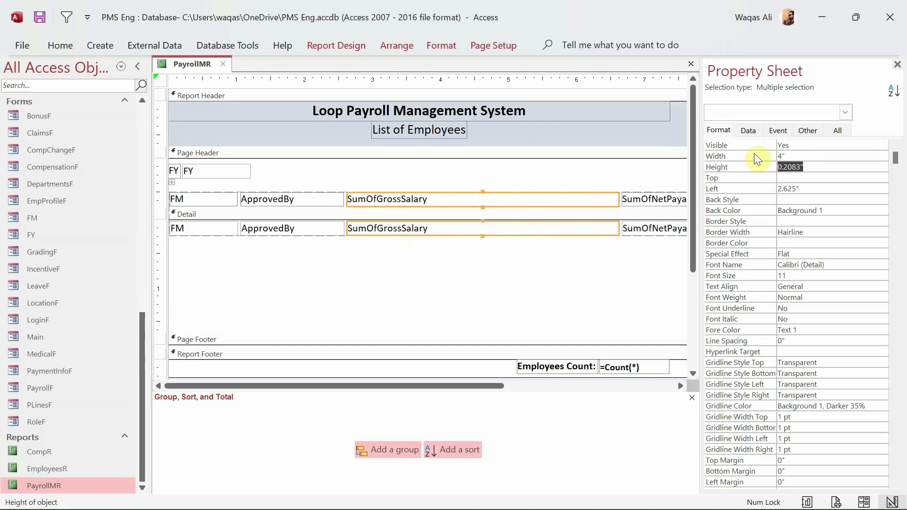
pyautogui.hotkey('ctrl', 'z')
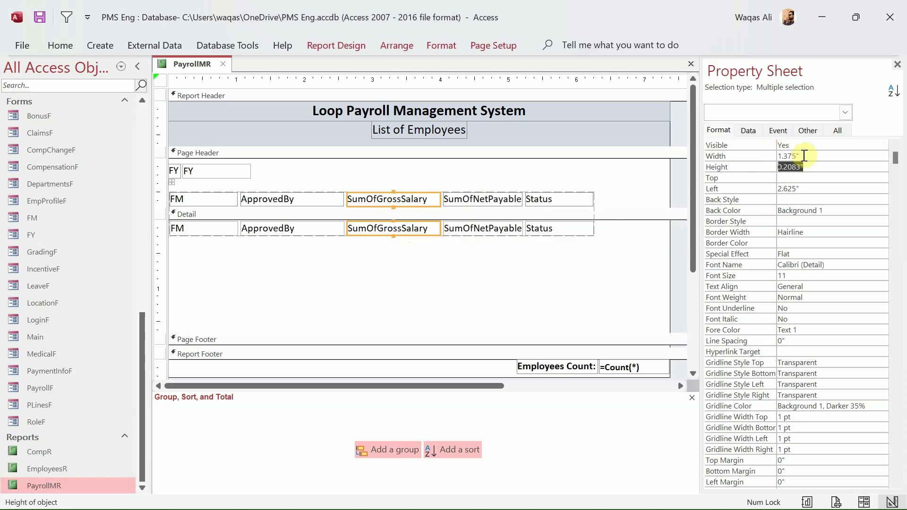
# - Set the width of the SumOfGrossSalary label and field to 1.4 inches
pyautogui.click(796, 157)
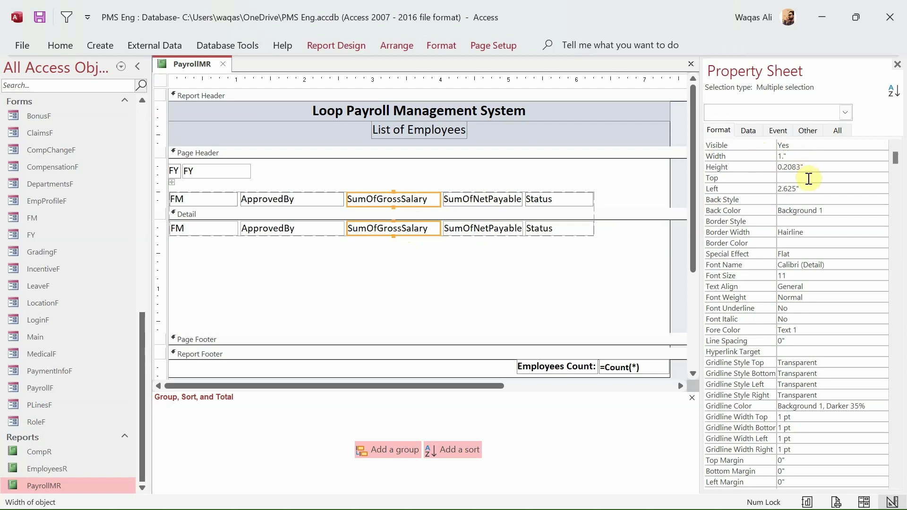
pyautogui.write('1.4')
pyautogui.press('Tab')
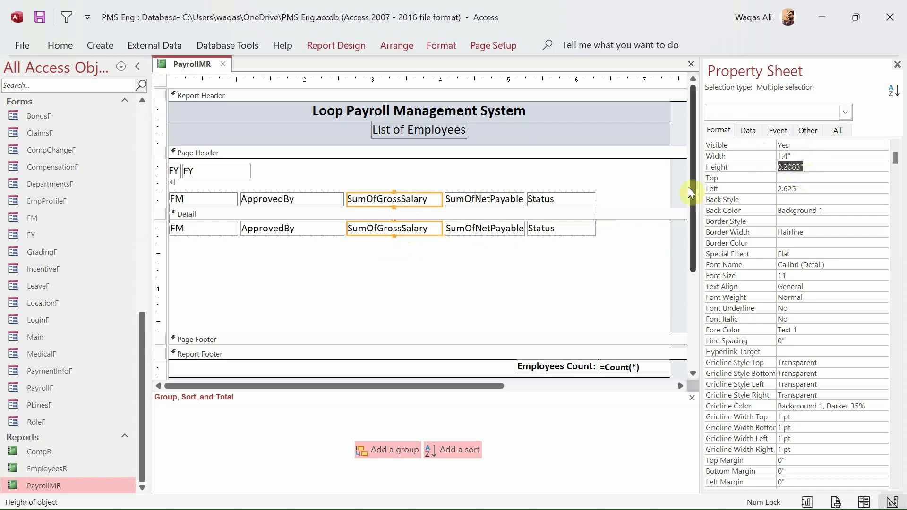
# - Set the SumOfNetPayable column's width to 1.4 inches and widen the Status column to about 1.28 inches
pyautogui.moveTo(494, 264); pyautogui.dragTo(494, 196)
pyautogui.click(801, 156)
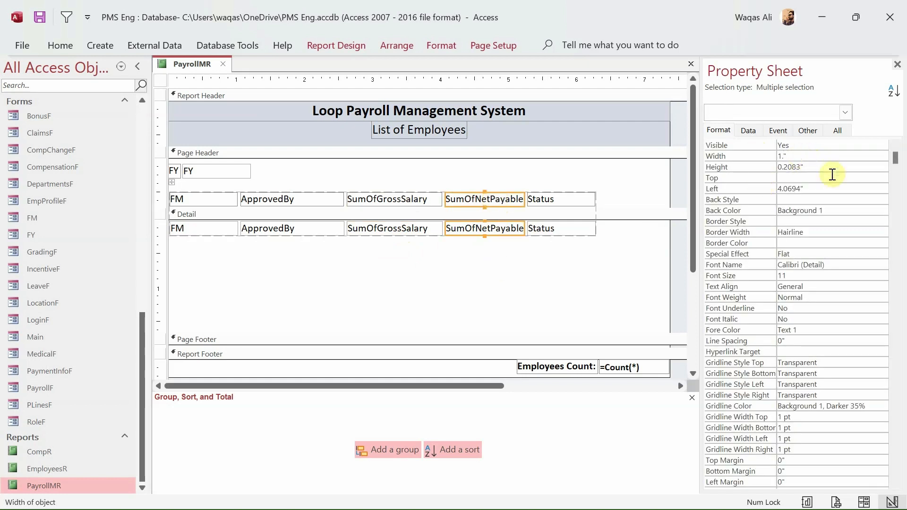
pyautogui.write('1.4')
pyautogui.press('Tab')
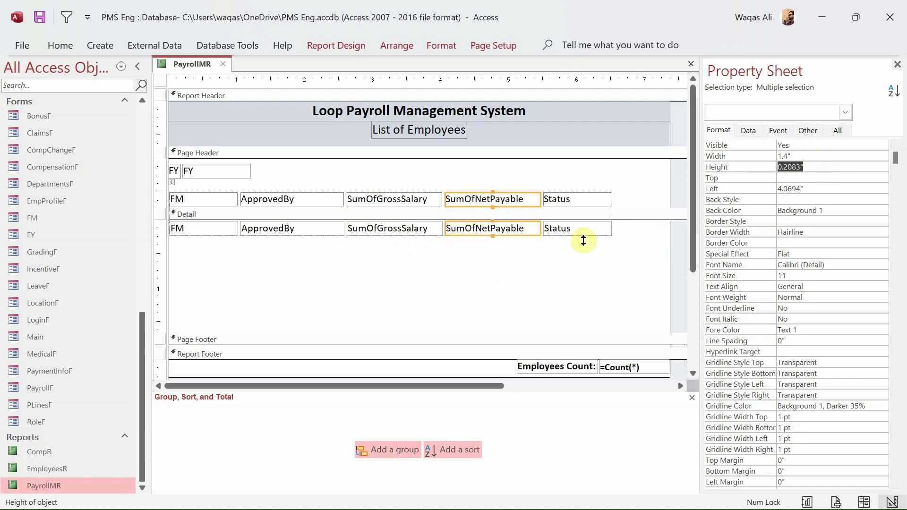
pyautogui.moveTo(595, 256); pyautogui.dragTo(630, 199)
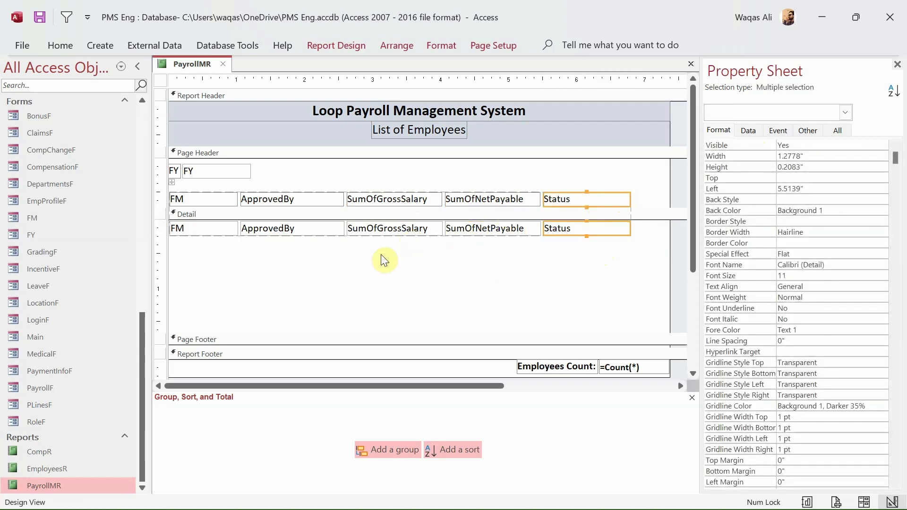
# - Widen the FM column to about 1.52 inches and shorten the Detail section to about 0.25 inches
pyautogui.click(231, 229)
pyautogui.moveTo(238, 229); pyautogui.dragTo(270, 228)
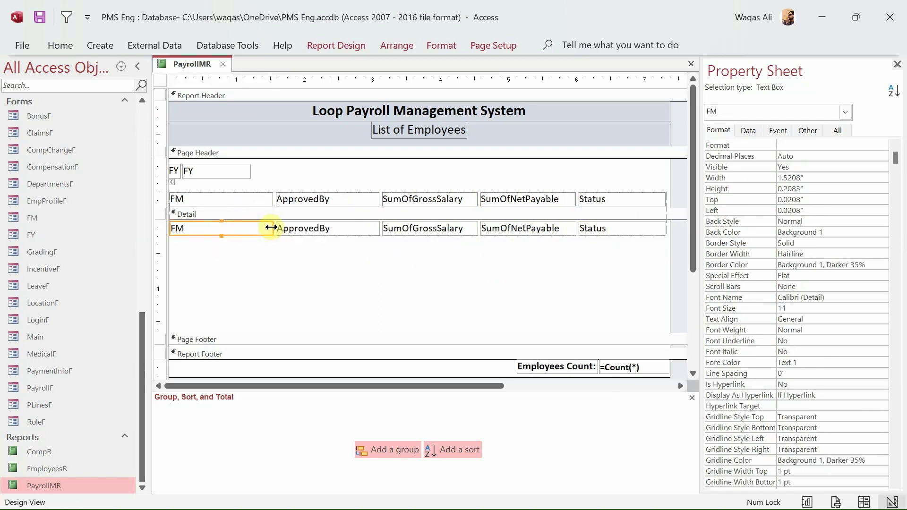
pyautogui.click(219, 261)
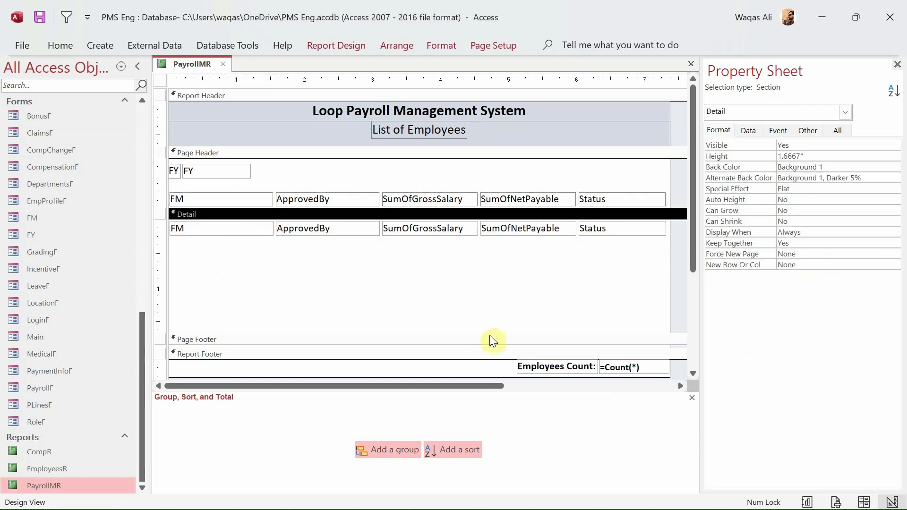
pyautogui.moveTo(490, 336); pyautogui.dragTo(501, 238)
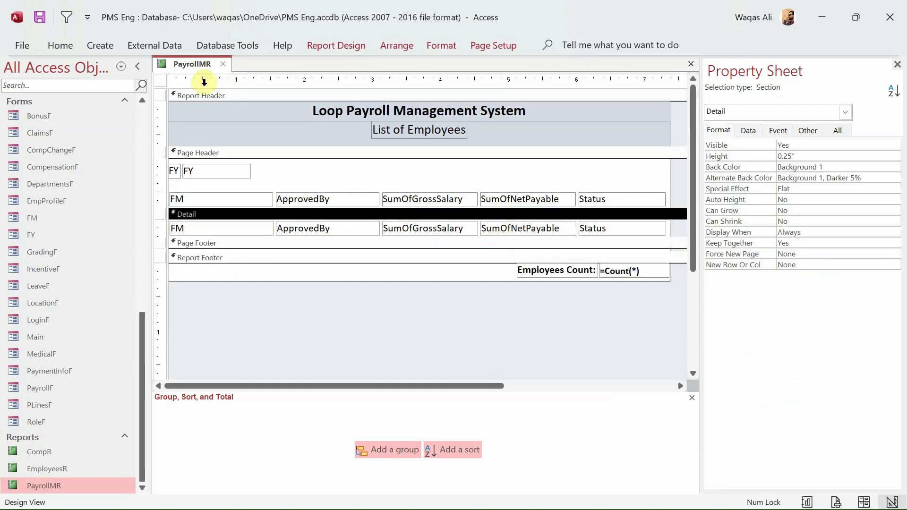
# - Preview the PayrollMR report in Report View to check the column layout, then return to Design View
pyautogui.rightClick(189, 69)
pyautogui.click(231, 146)
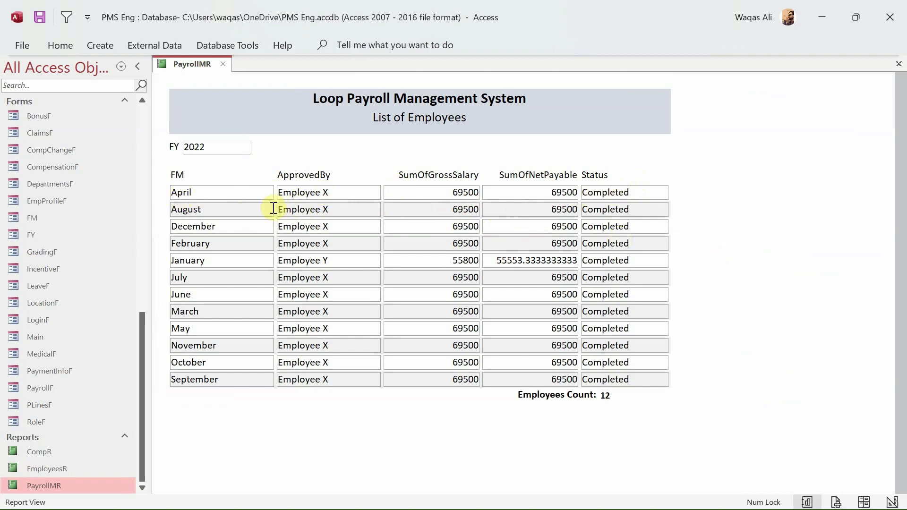
pyautogui.rightClick(712, 198)
pyautogui.click(739, 252)
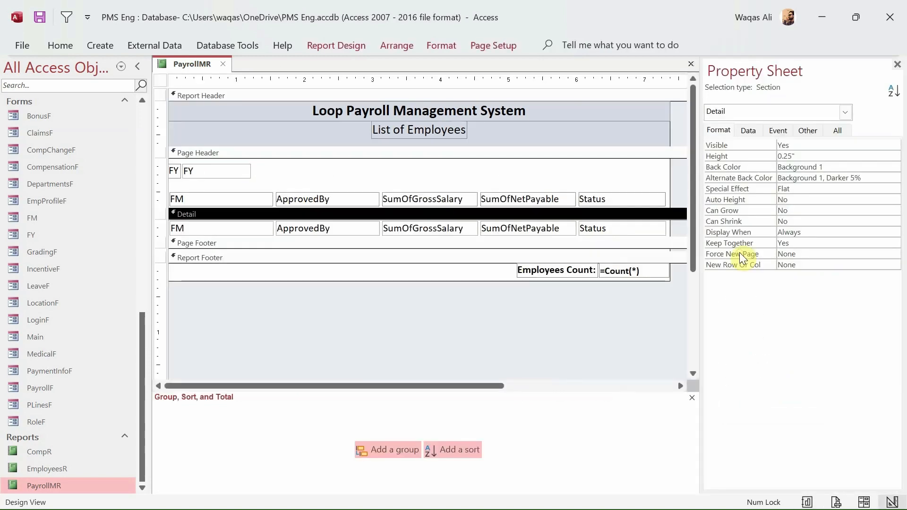
# - Make the outlines of the FY field and of all column labels and Detail fields transparent
pyautogui.moveTo(677, 197); pyautogui.dragTo(643, 212)
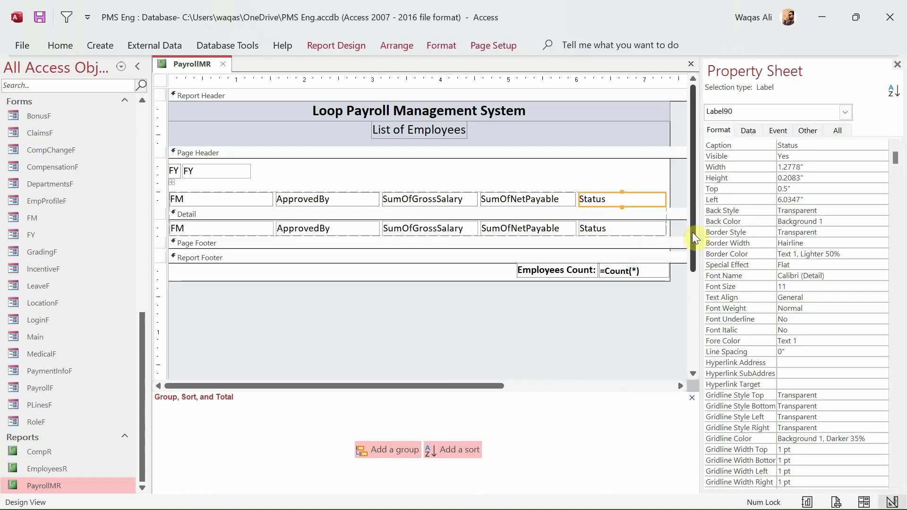
pyautogui.hotkey('ctrl', 'a')
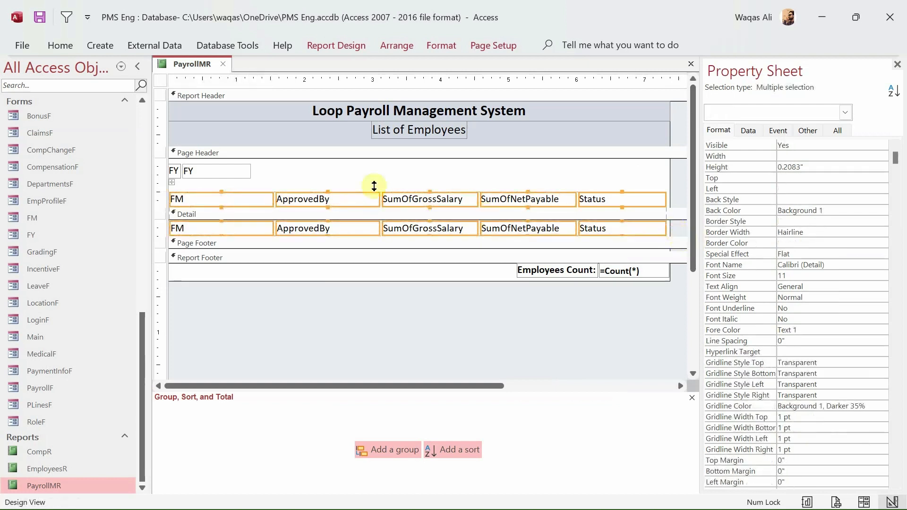
pyautogui.keyDown('shift'); pyautogui.click(233, 168); pyautogui.keyUp('shift')
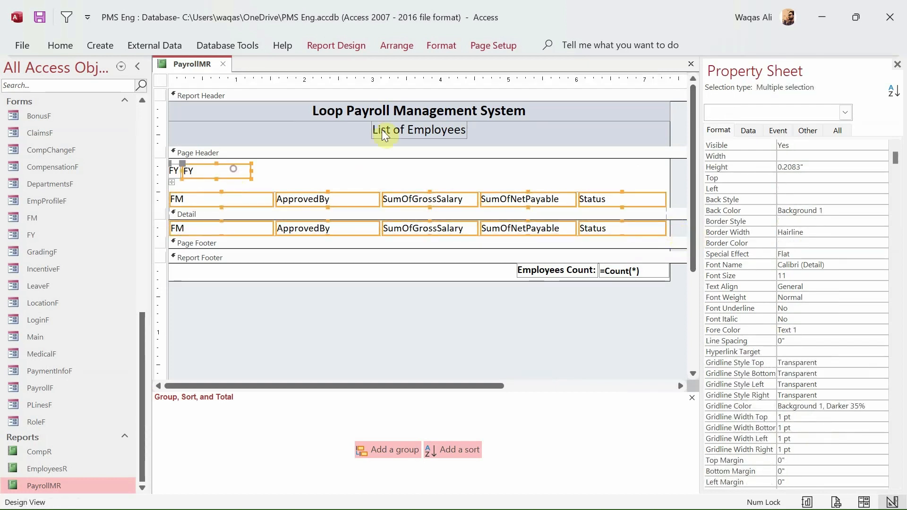
pyautogui.click(443, 51)
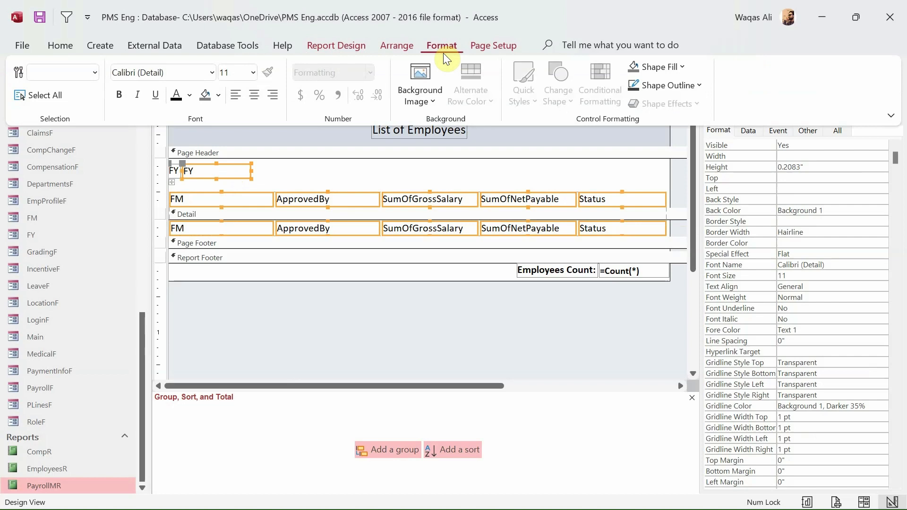
pyautogui.click(669, 87)
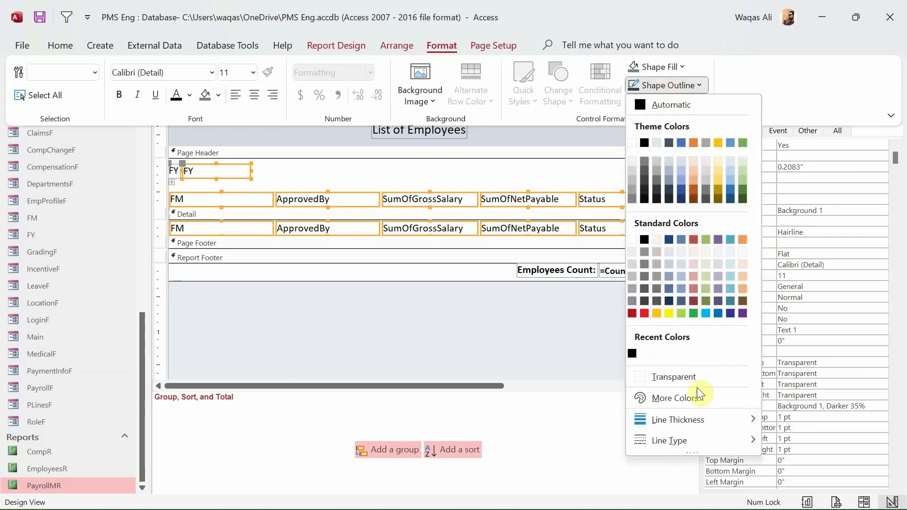
pyautogui.click(687, 378)
pyautogui.click(598, 328)
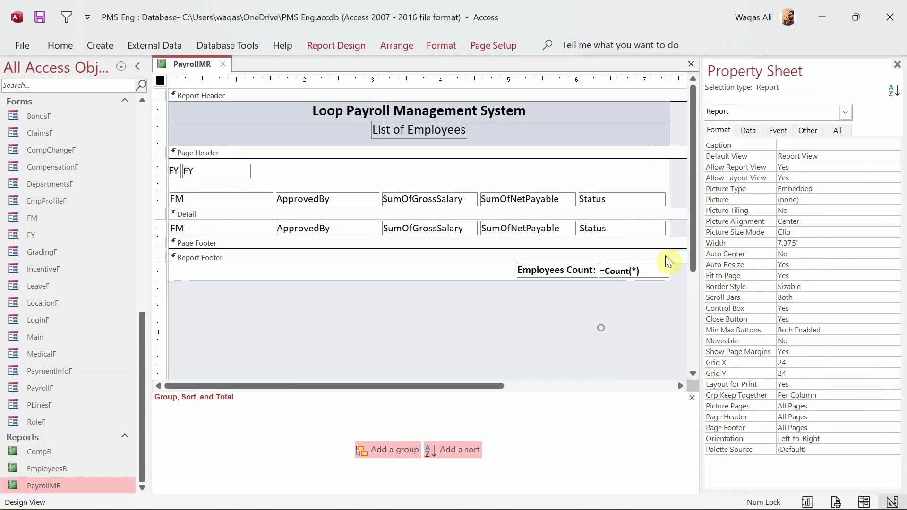
# - Draw a horizontal line about 7.29 inches wide directly beneath the Detail fields and fit the Detail section's height closely around it
pyautogui.moveTo(674, 235); pyautogui.dragTo(675, 247)
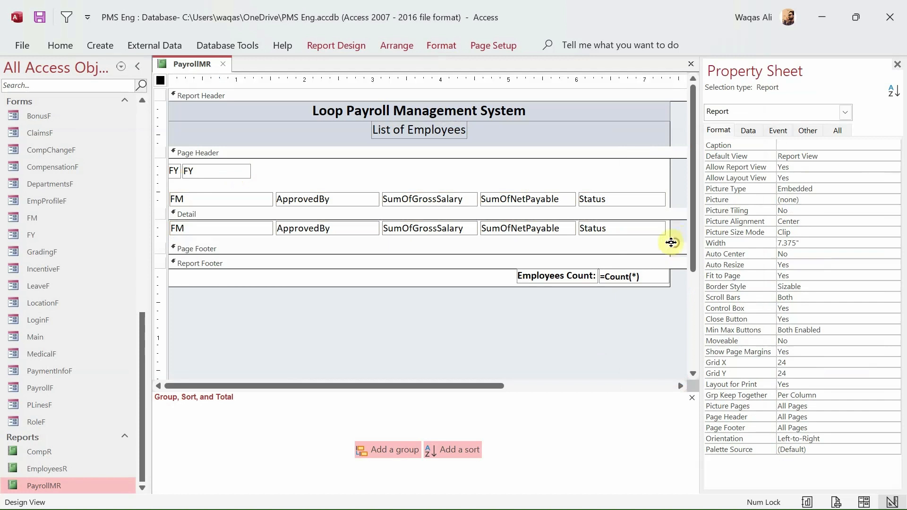
pyautogui.click(339, 44)
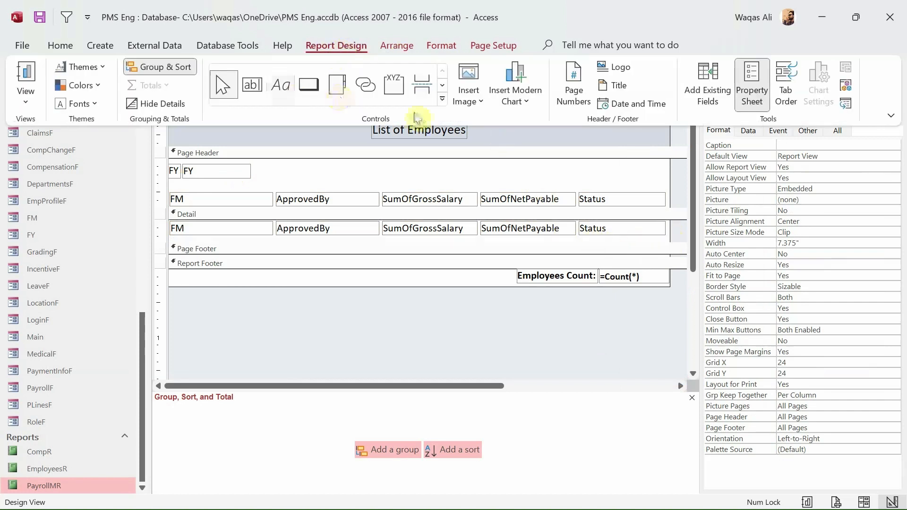
pyautogui.click(443, 86)
pyautogui.click(252, 85)
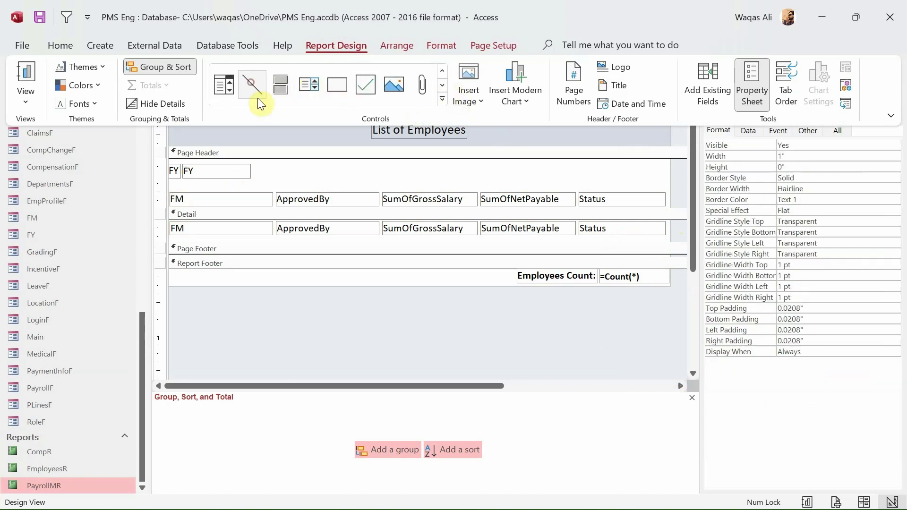
pyautogui.moveTo(188, 244)
pyautogui.mouseDown()
pyautogui.moveTo(170, 229)
pyautogui.moveTo(486, 260)
pyautogui.moveTo(665, 236)
pyautogui.mouseUp()
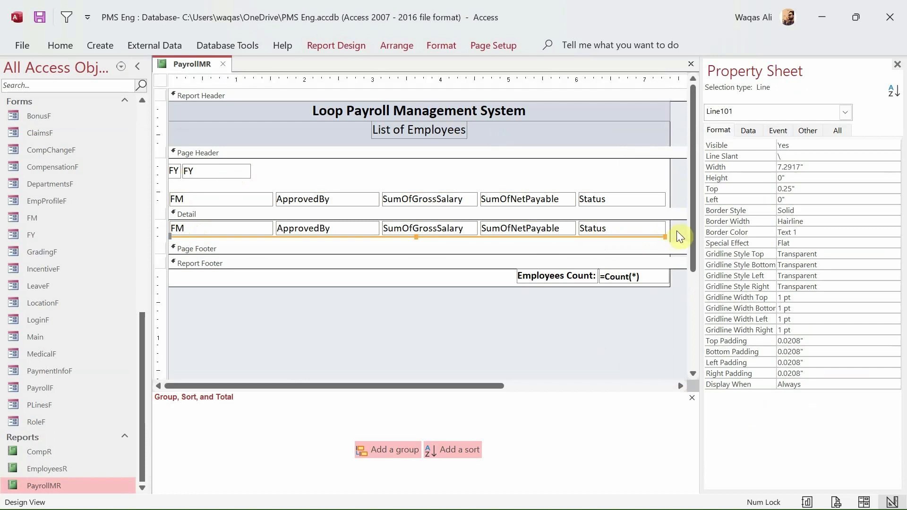
pyautogui.click(676, 231)
pyautogui.moveTo(674, 243); pyautogui.dragTo(674, 237)
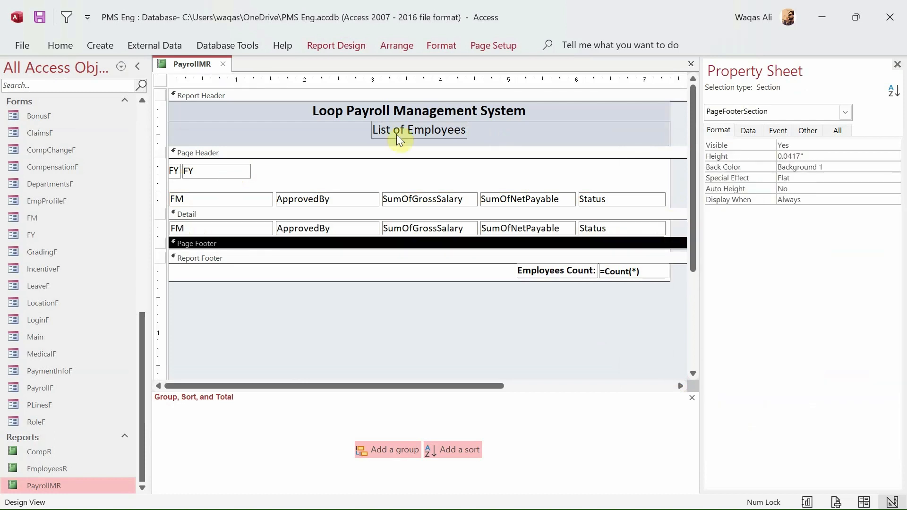
# - Preview the report in Report View to check the row lines and number alignment, and return to Design View
pyautogui.rightClick(179, 67)
pyautogui.click(182, 67)
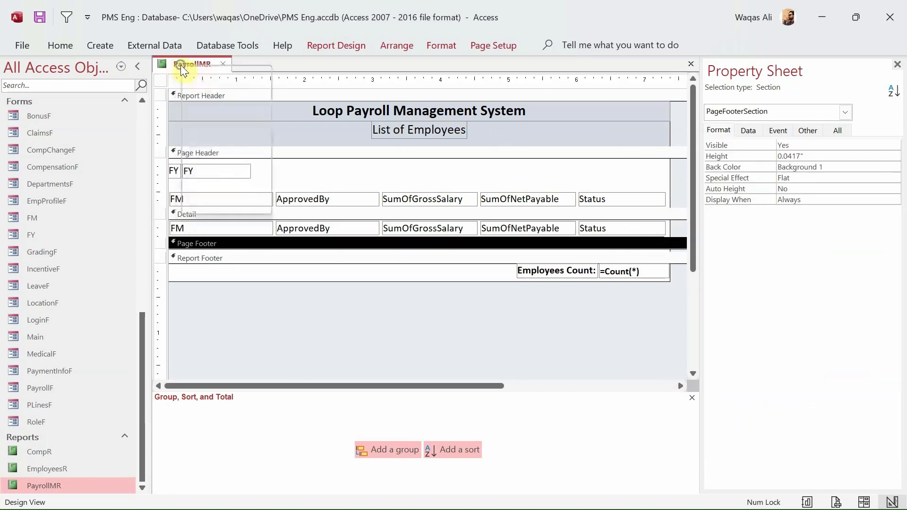
pyautogui.rightClick(180, 64)
pyautogui.click(220, 142)
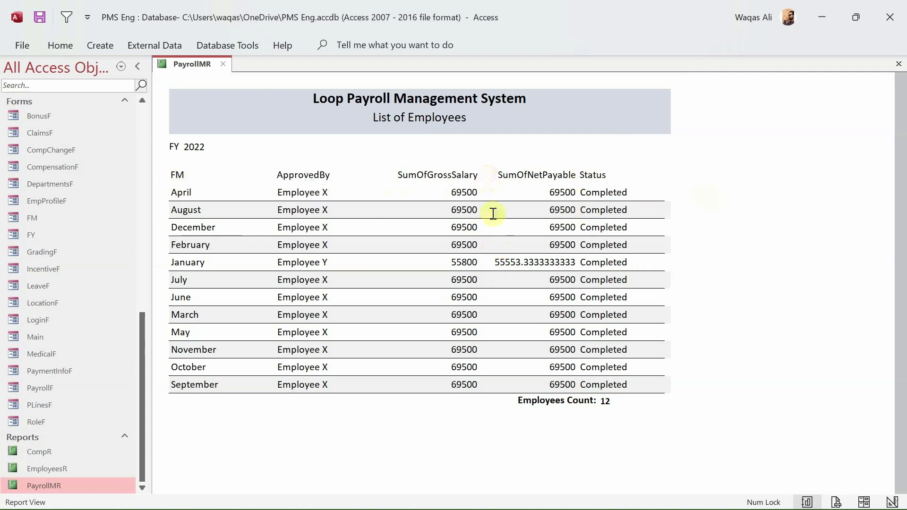
pyautogui.click(440, 190)
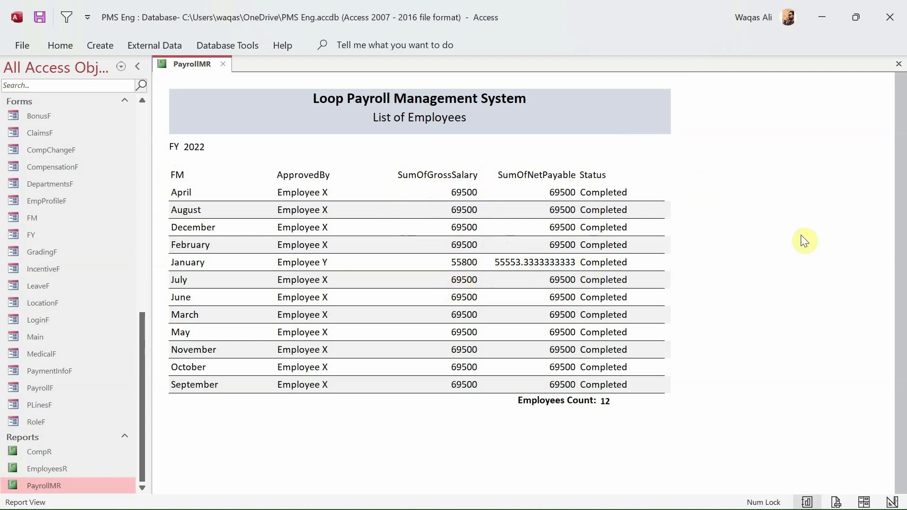
pyautogui.rightClick(745, 232)
pyautogui.click(763, 285)
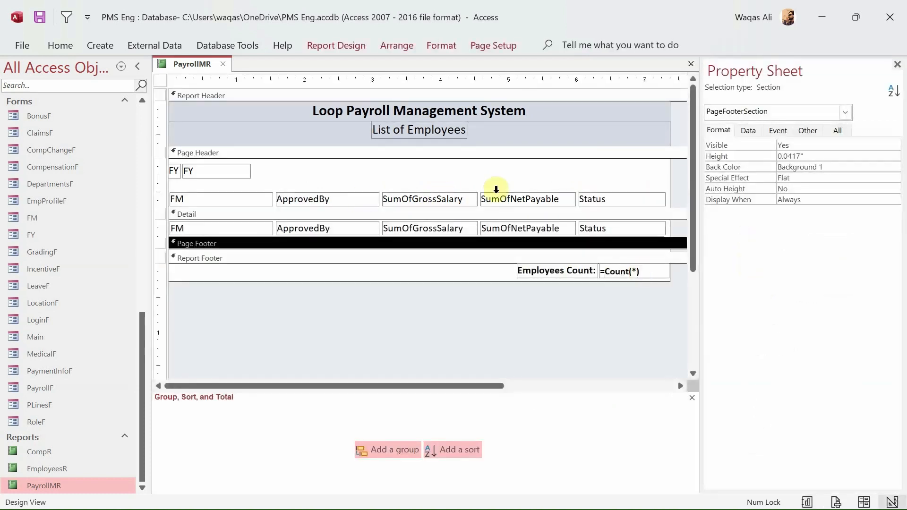
# - Center the text of the SumOfGrossSalary and SumOfNetPayable labels and fields
pyautogui.moveTo(542, 174); pyautogui.dragTo(449, 226)
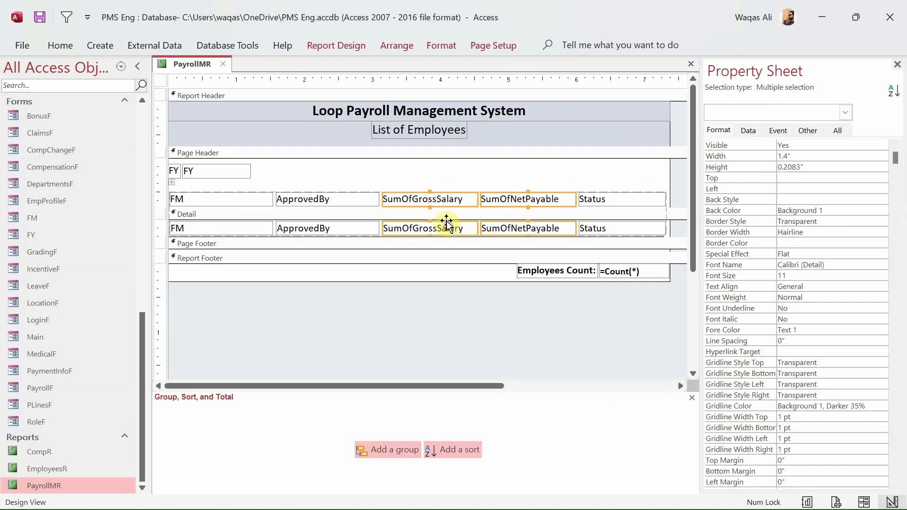
pyautogui.click(59, 45)
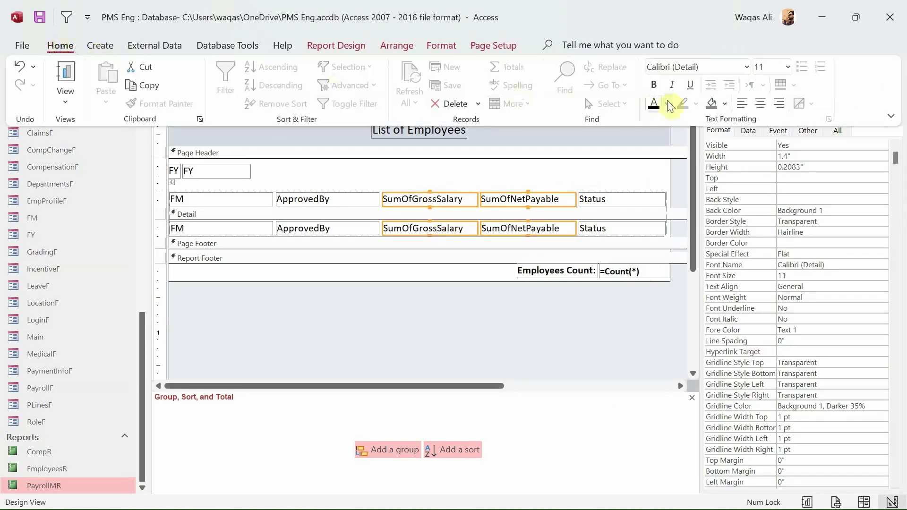
pyautogui.click(762, 108)
pyautogui.click(327, 302)
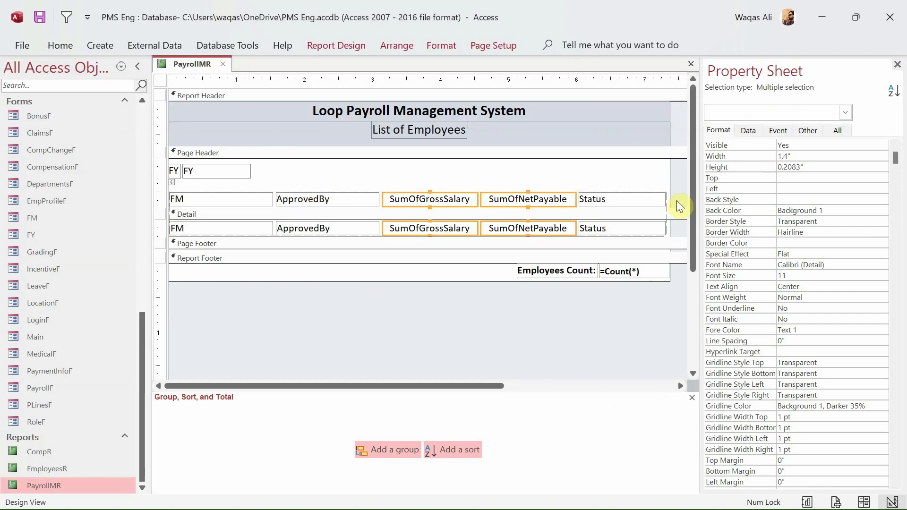
# - Make all five column labels in the Page Header bold
pyautogui.moveTo(677, 200); pyautogui.dragTo(143, 197)
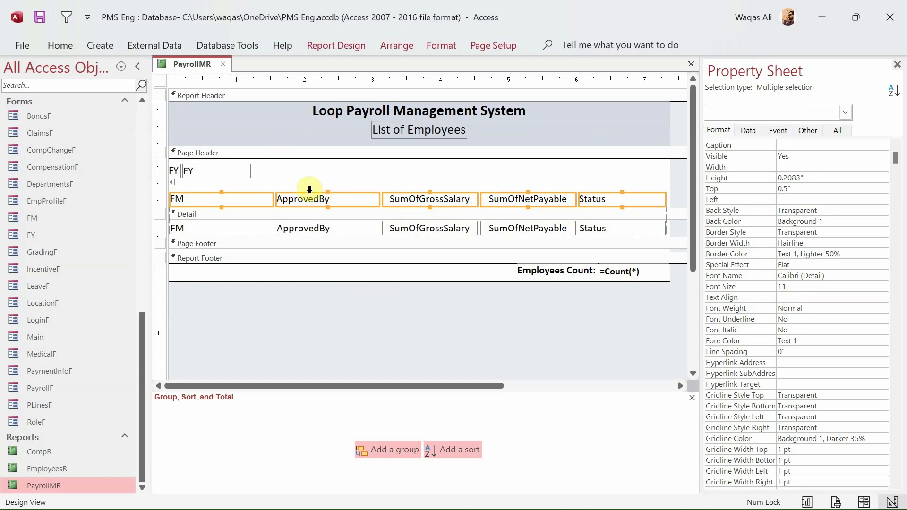
pyautogui.hotkey('ctrl', 'b')
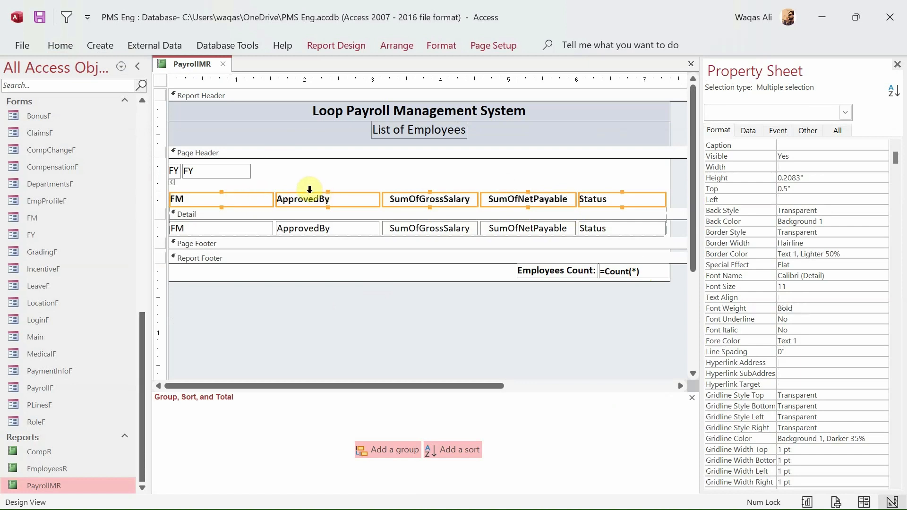
pyautogui.click(310, 176)
# - Change the FM column label to Fiscal Month and the ApprovedBy column label to Approved By
pyautogui.click(211, 196)
pyautogui.click(202, 196)
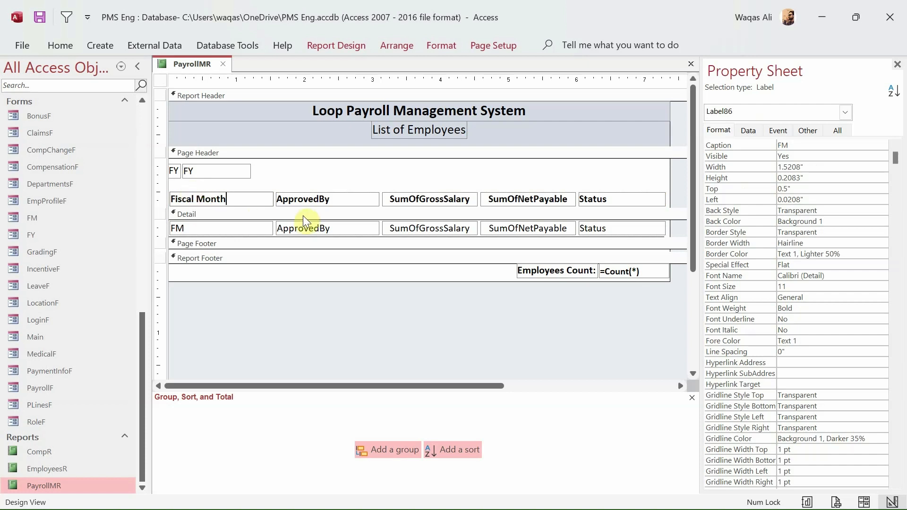
pyautogui.click(294, 198)
pyautogui.doubleClick(305, 199)
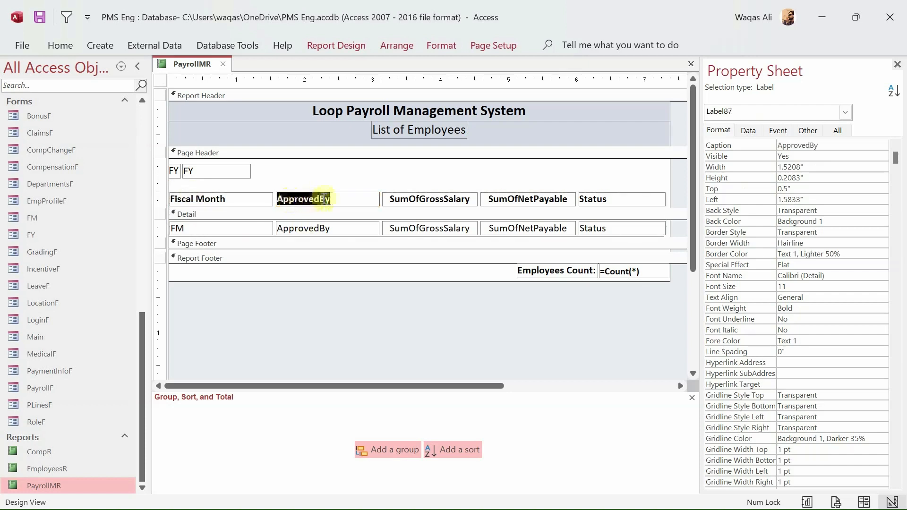
pyautogui.write('Approved By')
# - Change the SumOfGrossSalary column label to Gross Salary and the SumOfNetPayable column label to Net Payable
pyautogui.click(414, 199)
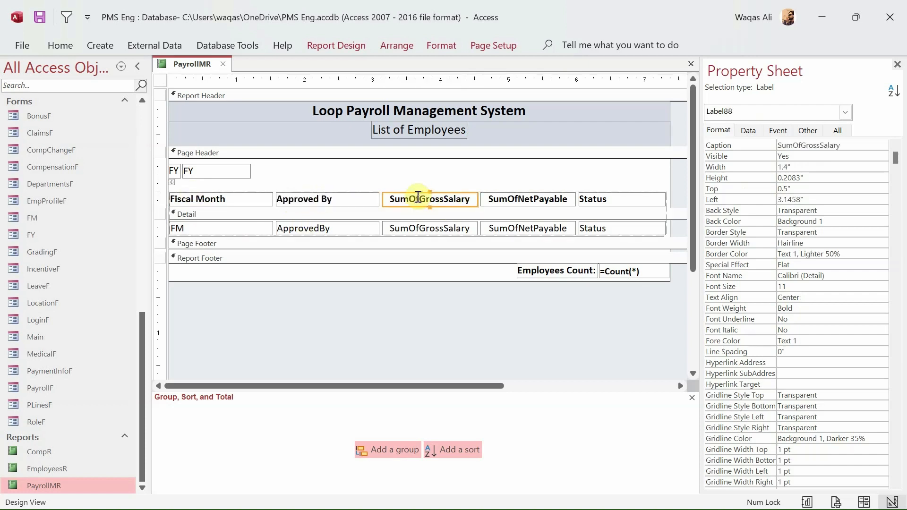
pyautogui.click(418, 200)
pyautogui.moveTo(419, 199); pyautogui.dragTo(343, 191)
pyautogui.press('BackSpace')
pyautogui.click(430, 199)
pyautogui.click(522, 199)
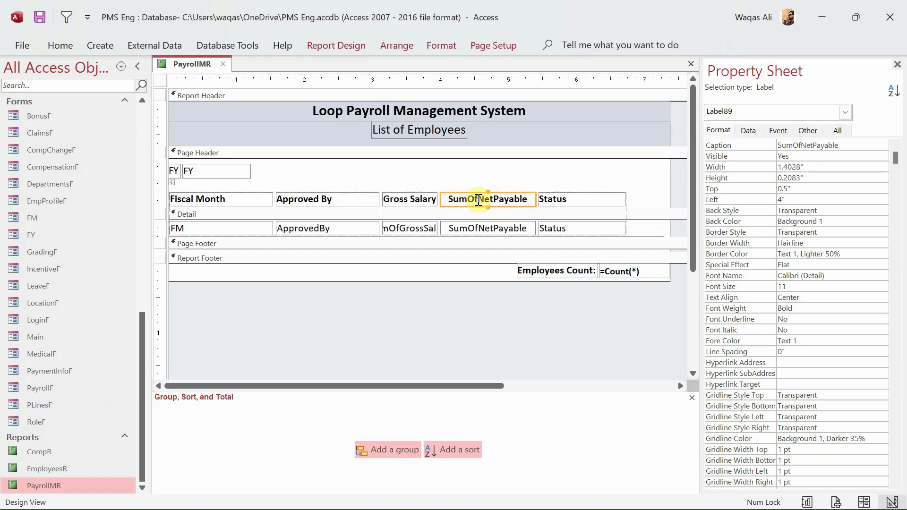
pyautogui.moveTo(479, 200); pyautogui.dragTo(432, 199)
pyautogui.press('BackSpace')
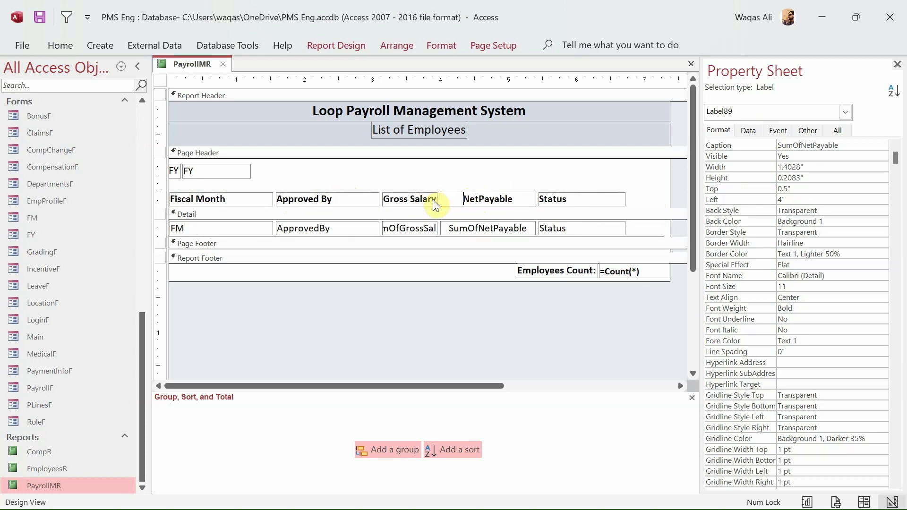
pyautogui.click(480, 199)
pyautogui.click(521, 179)
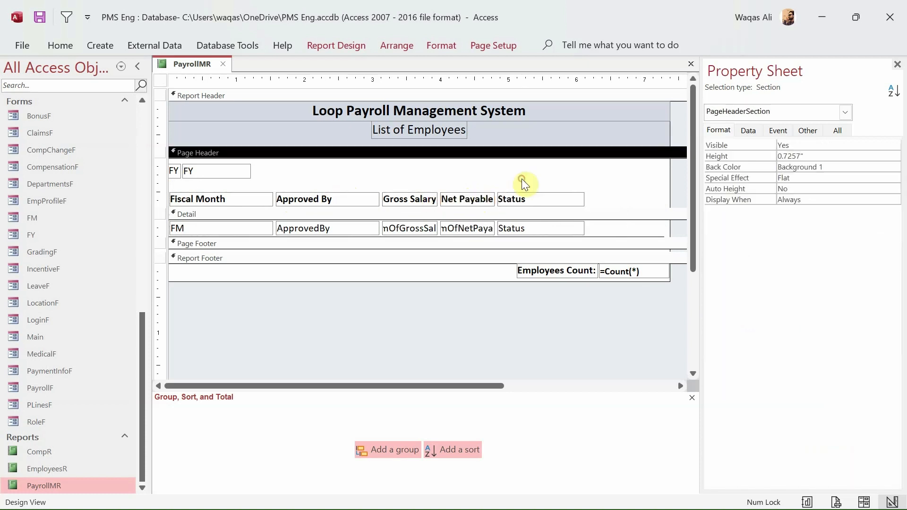
# - Set the width of the Gross Salary and Net Payable labels and their Detail fields to 1.4 inches
pyautogui.moveTo(488, 180); pyautogui.dragTo(415, 231)
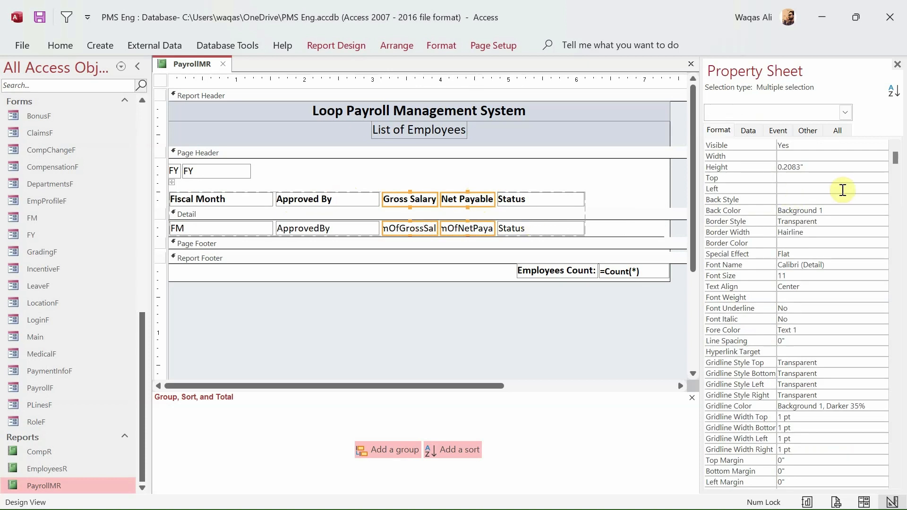
pyautogui.click(800, 157)
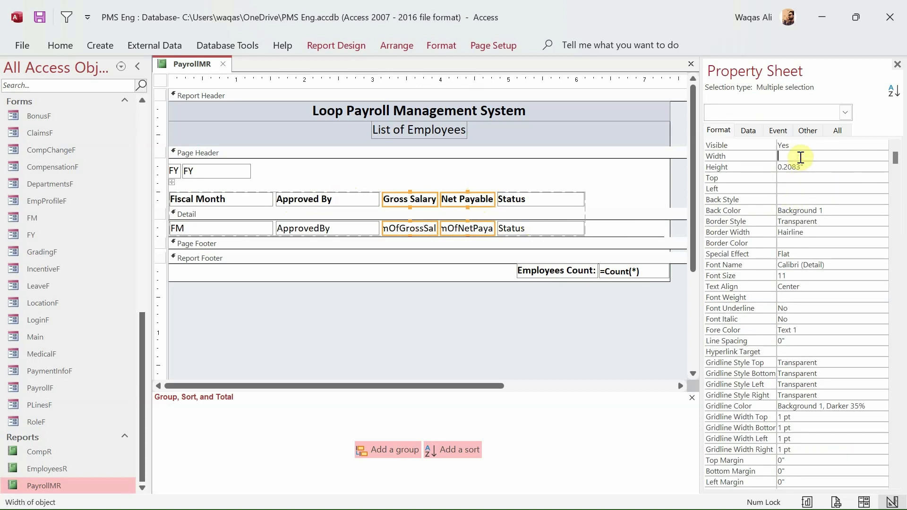
pyautogui.write('1.4')
pyautogui.press('Return')
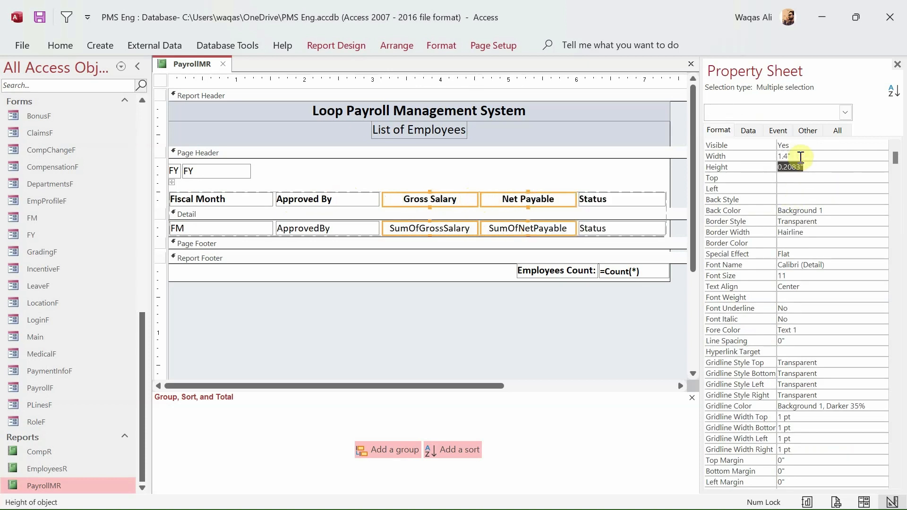
pyautogui.click(355, 287)
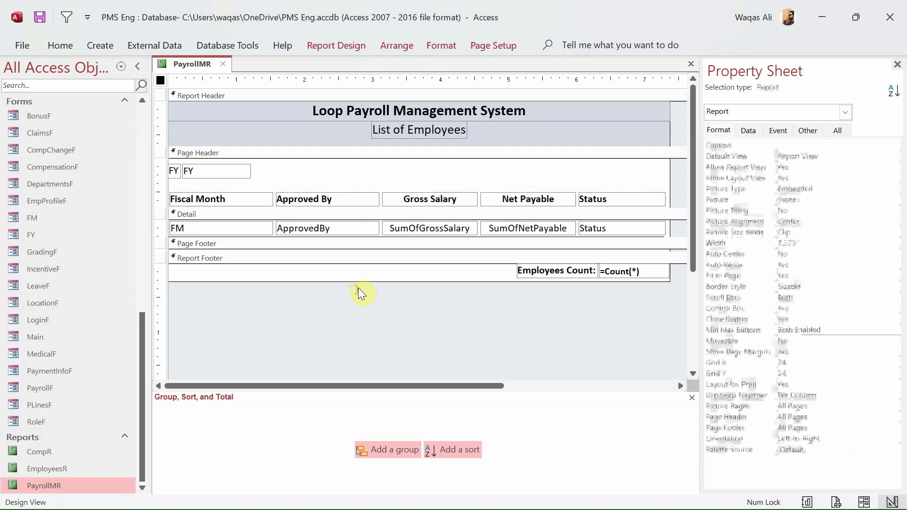
# - Shift the FY field rightward in the Page Header and widen its label to about 0.81 inches, starting near the report's left margin
pyautogui.click(211, 170)
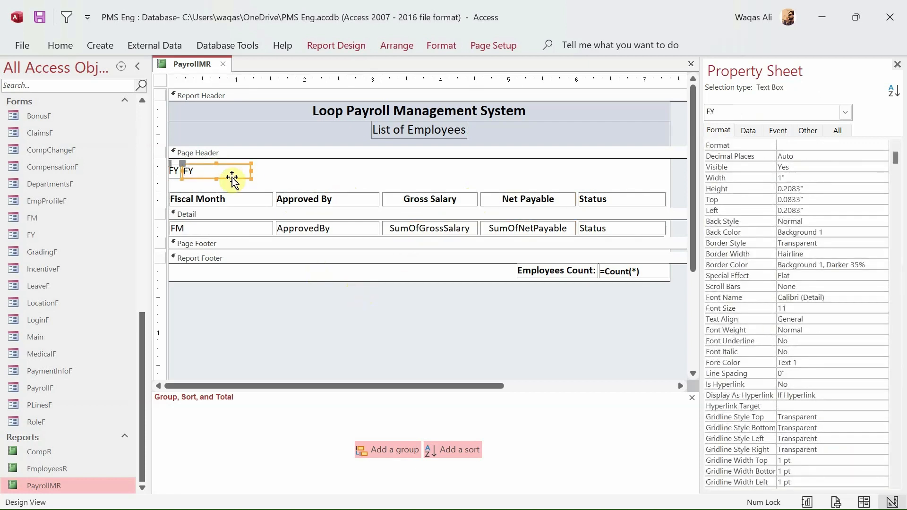
pyautogui.moveTo(237, 178); pyautogui.dragTo(260, 180)
pyautogui.click(198, 171)
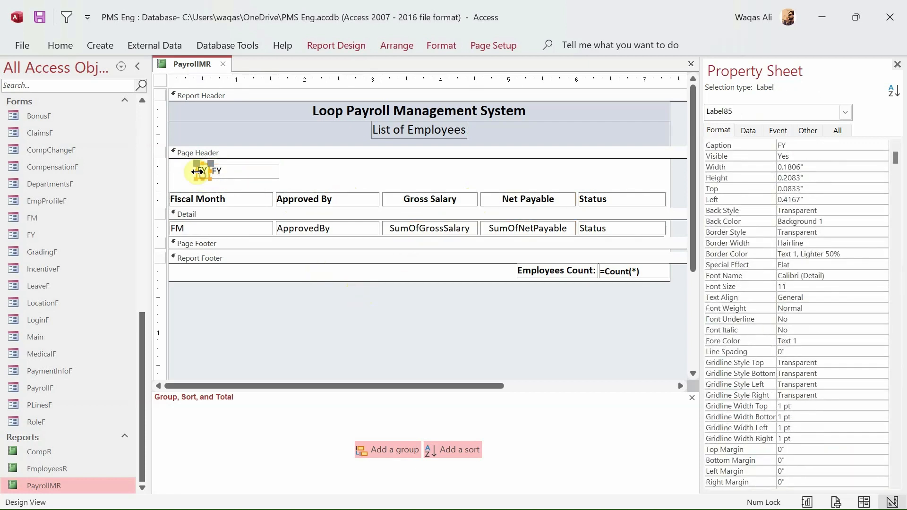
pyautogui.moveTo(196, 171); pyautogui.dragTo(169, 171)
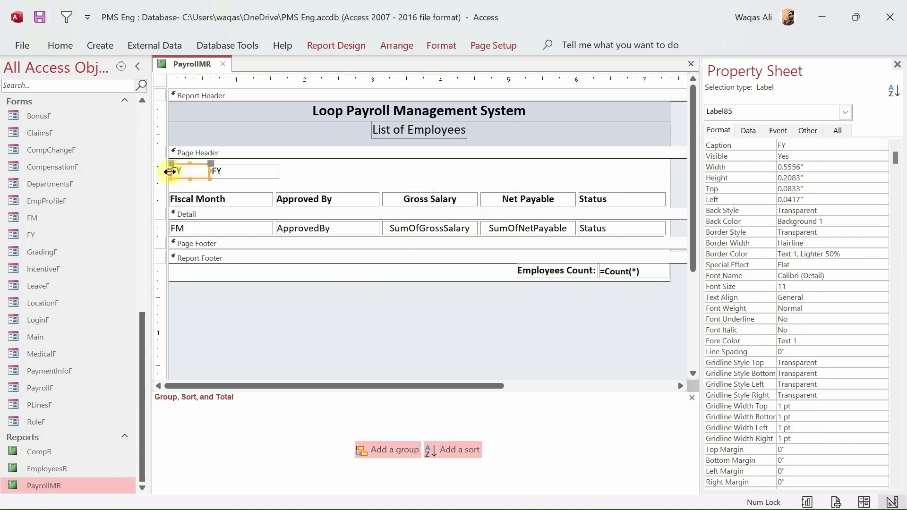
pyautogui.click(239, 174)
pyautogui.moveTo(240, 173); pyautogui.dragTo(250, 174)
pyautogui.click(203, 172)
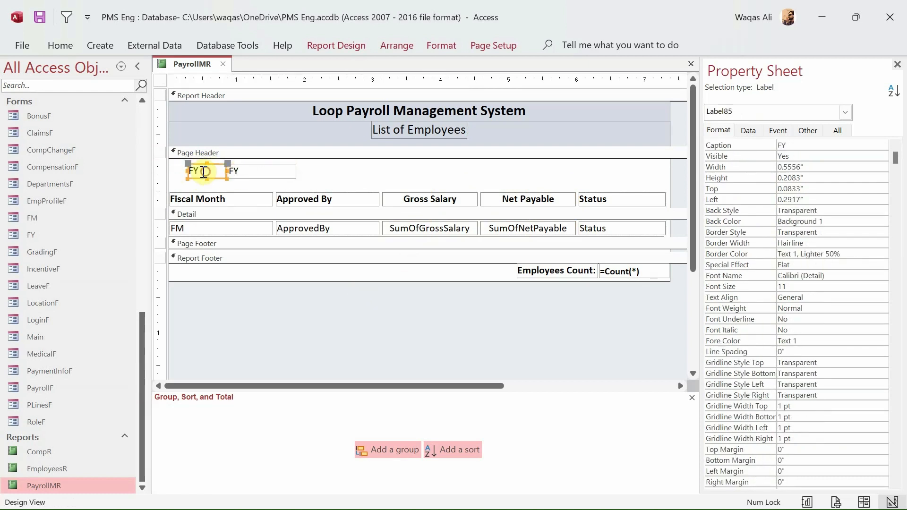
pyautogui.moveTo(188, 171)
pyautogui.mouseDown()
pyautogui.moveTo(163, 171)
pyautogui.moveTo(171, 172)
pyautogui.mouseUp()
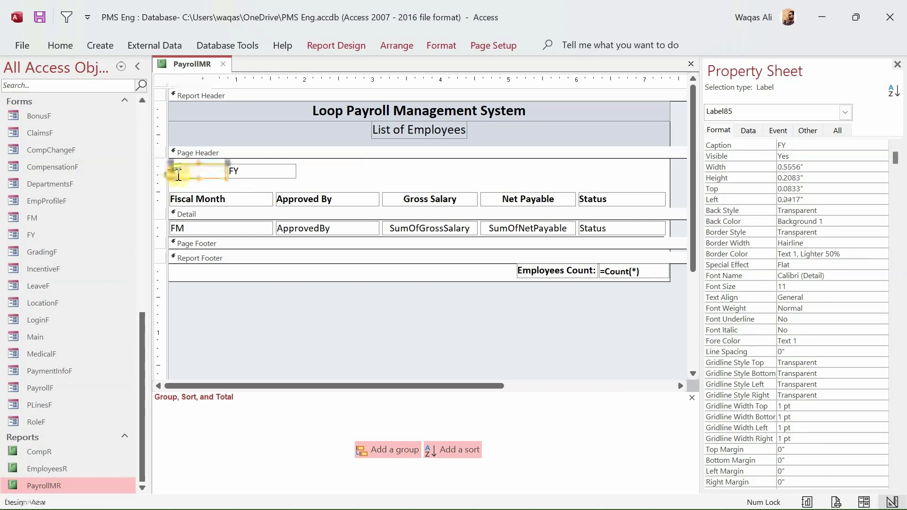
# - Change the FY label's caption to "Fiscal Year:" and make both the label and the FY field bold
pyautogui.click(199, 171)
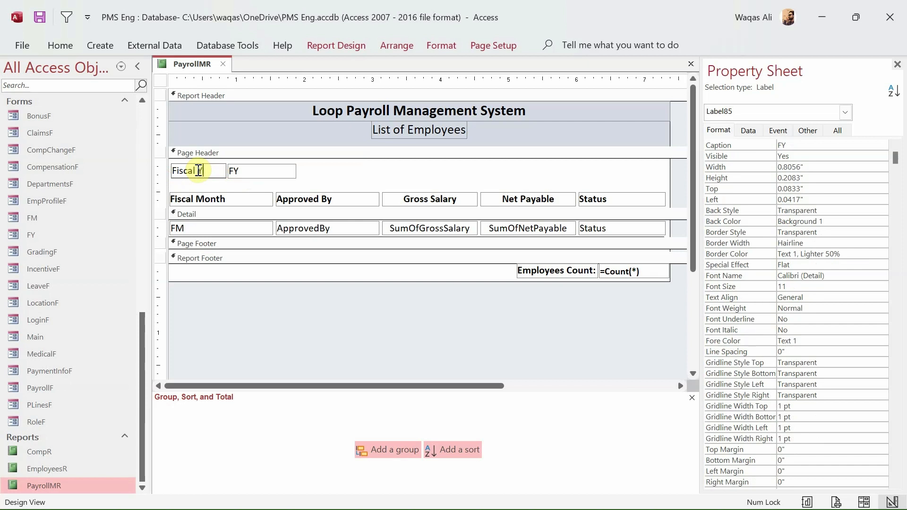
pyautogui.press('Return')
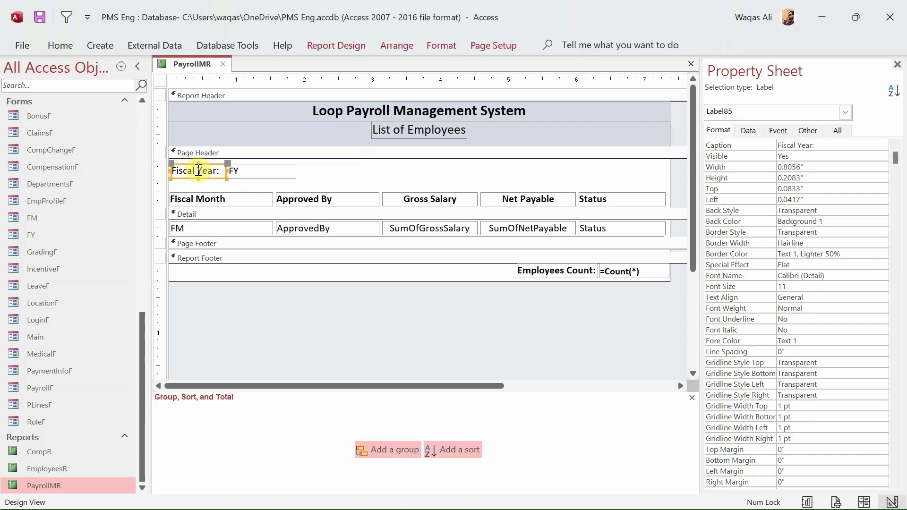
pyautogui.hotkey('ctrl', 'b')
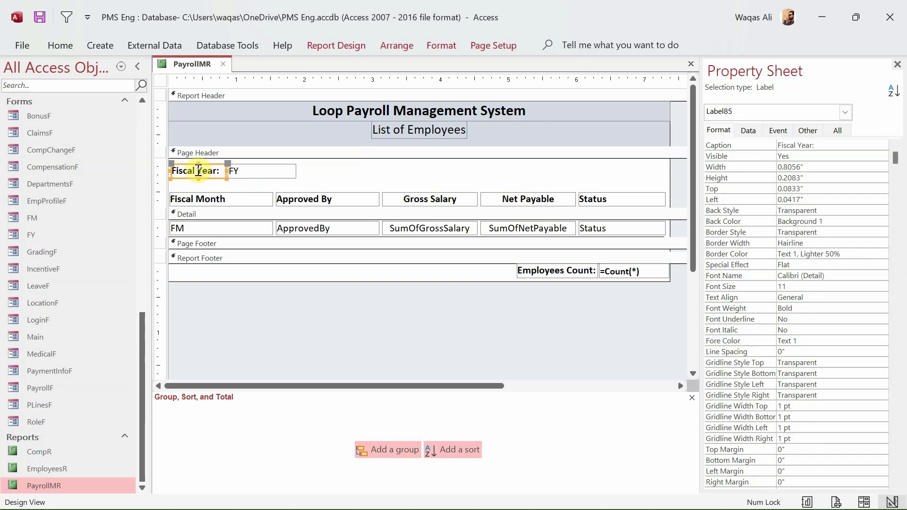
pyautogui.click(290, 176)
pyautogui.click(330, 169)
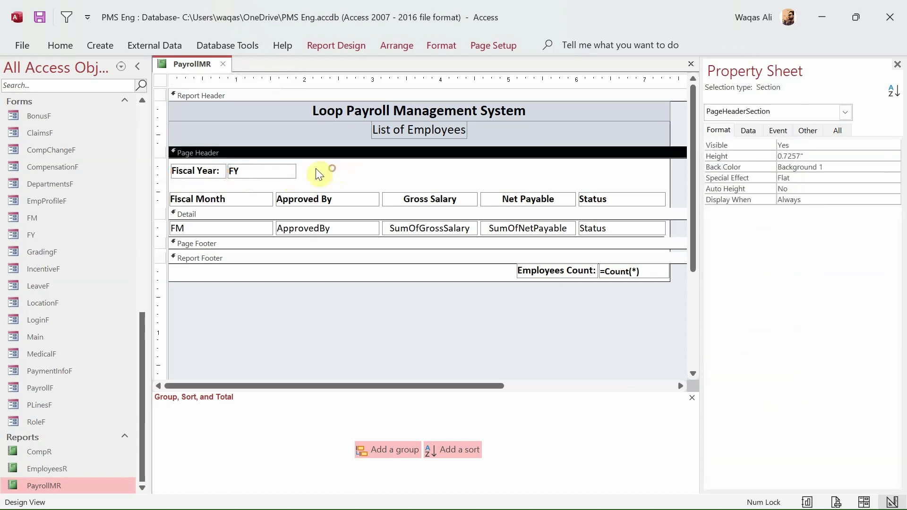
# - Examine the Gross Salary and Net Payable figures and the month rows in Report View
pyautogui.rightClick(171, 68)
pyautogui.rightClick(186, 67)
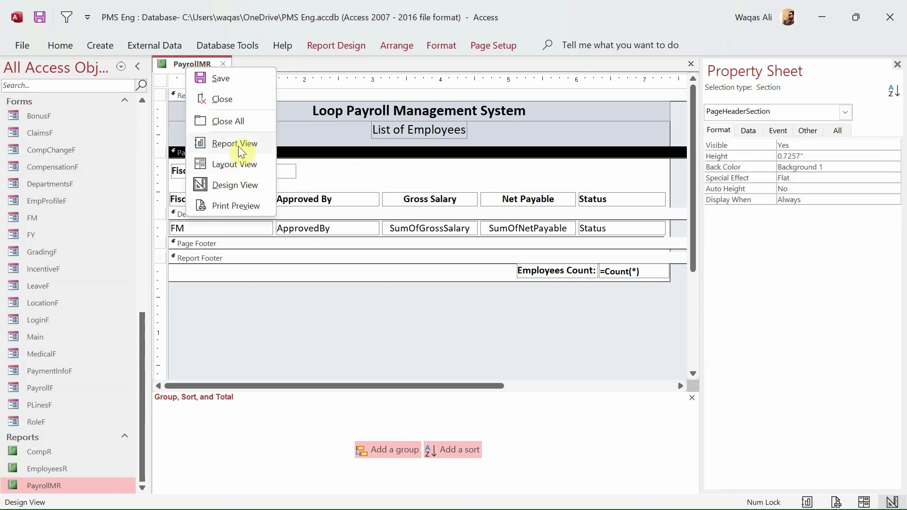
pyautogui.click(238, 146)
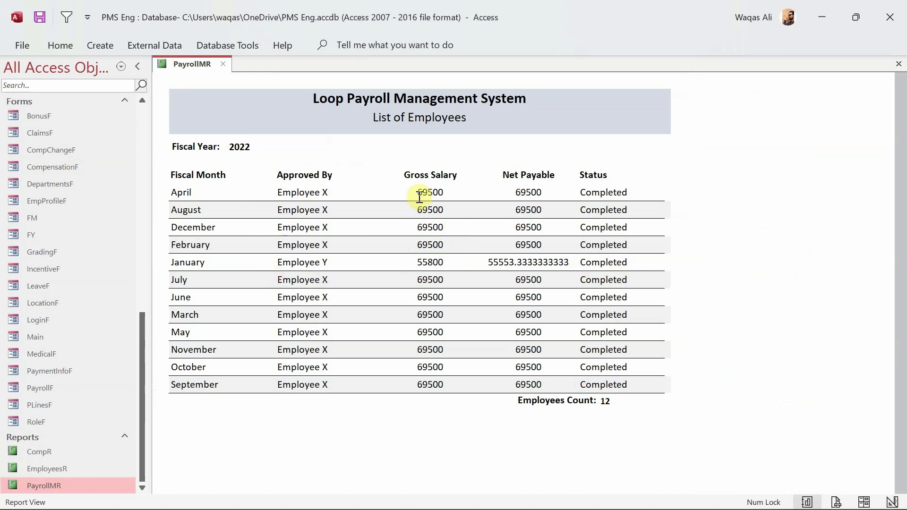
pyautogui.moveTo(418, 194); pyautogui.dragTo(453, 195)
pyautogui.moveTo(512, 189); pyautogui.dragTo(553, 193)
pyautogui.moveTo(504, 213); pyautogui.dragTo(544, 211)
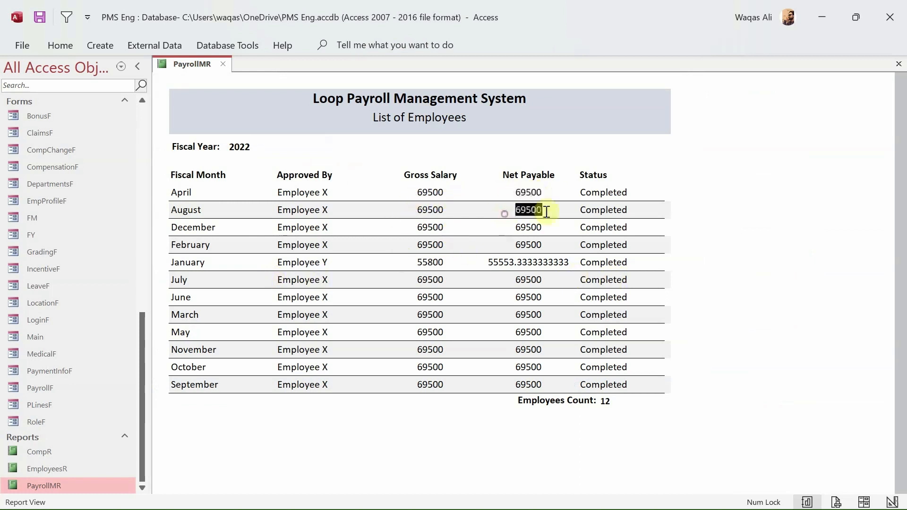
pyautogui.moveTo(405, 211); pyautogui.dragTo(468, 228)
pyautogui.click(391, 267)
pyautogui.moveTo(401, 288); pyautogui.dragTo(458, 306)
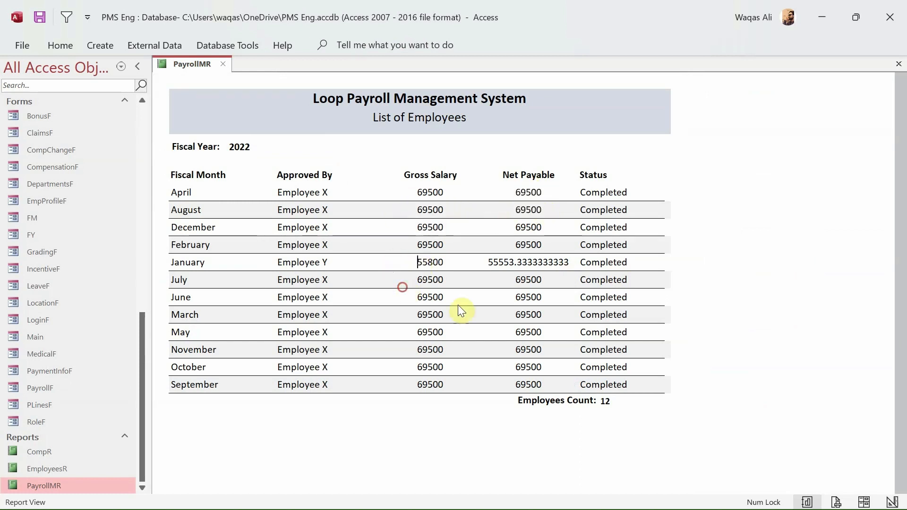
pyautogui.click(437, 315)
pyautogui.moveTo(175, 263); pyautogui.dragTo(247, 262)
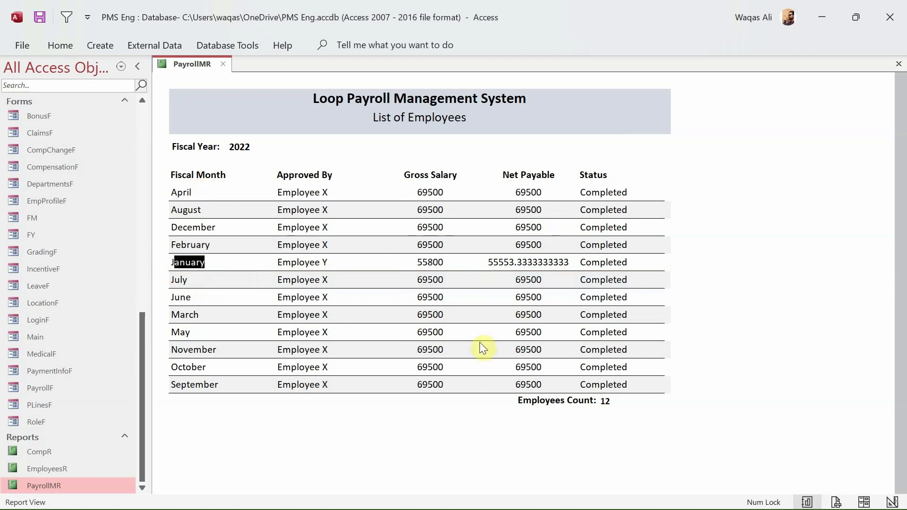
pyautogui.click(423, 192)
pyautogui.doubleClick(423, 192)
pyautogui.click(423, 193)
pyautogui.moveTo(418, 195); pyautogui.dragTo(447, 195)
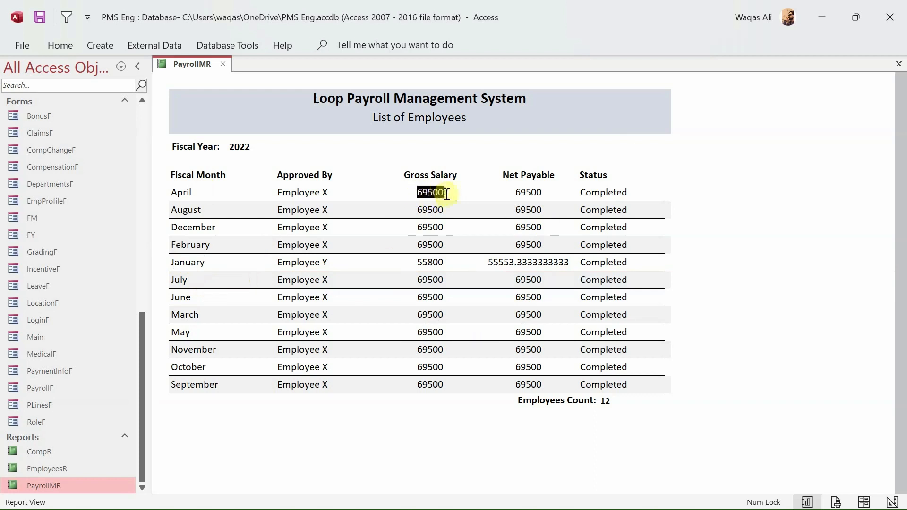
pyautogui.click(427, 193)
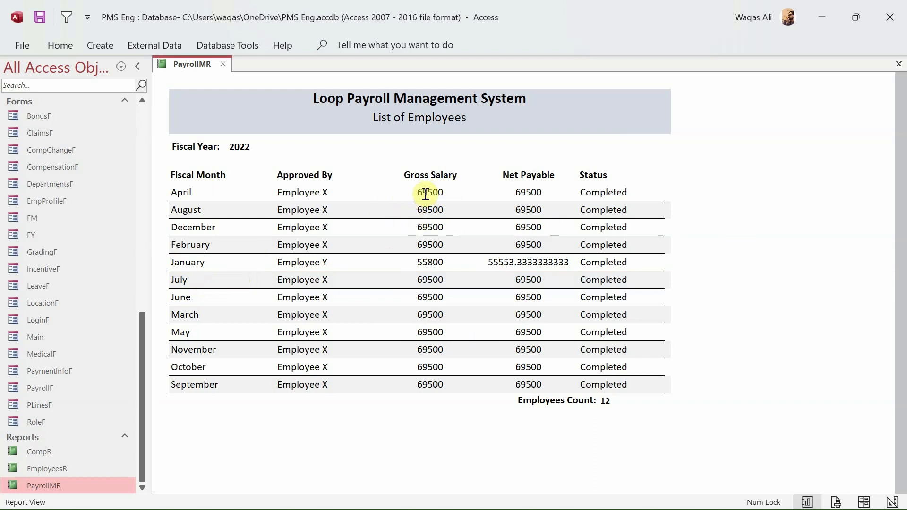
# - In Design View, set the SumOfGrossSalary and SumOfNetPayable fields to Standard format with 2 decimal places
pyautogui.rightClick(723, 219)
pyautogui.click(750, 271)
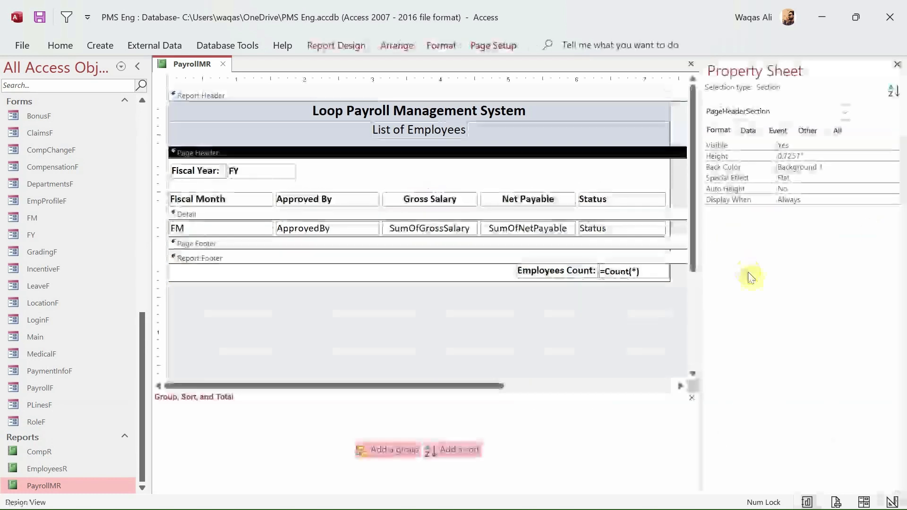
pyautogui.click(430, 230)
pyautogui.keyDown('shift'); pyautogui.click(532, 226); pyautogui.keyUp('shift')
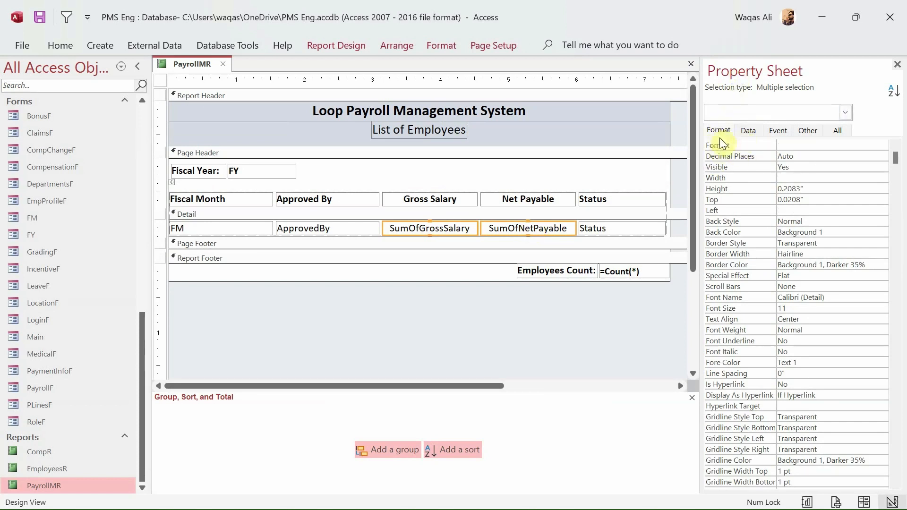
pyautogui.click(797, 145)
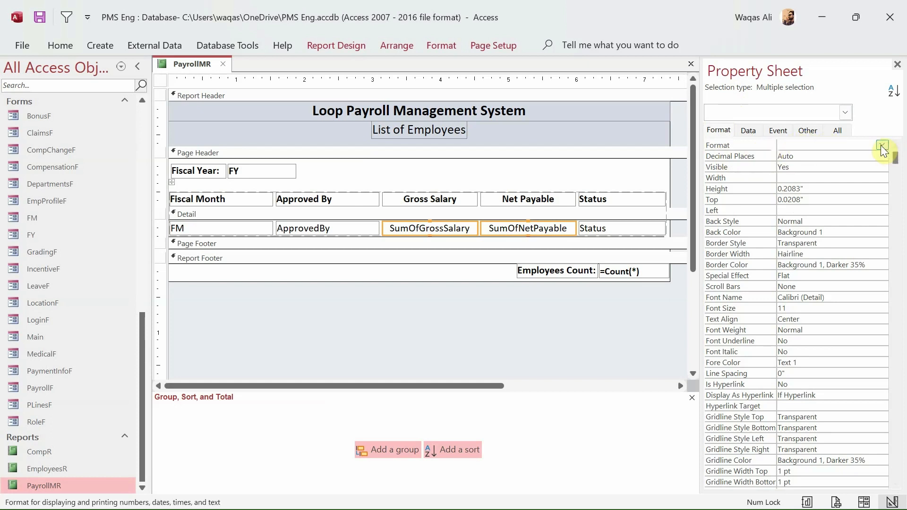
pyautogui.click(881, 146)
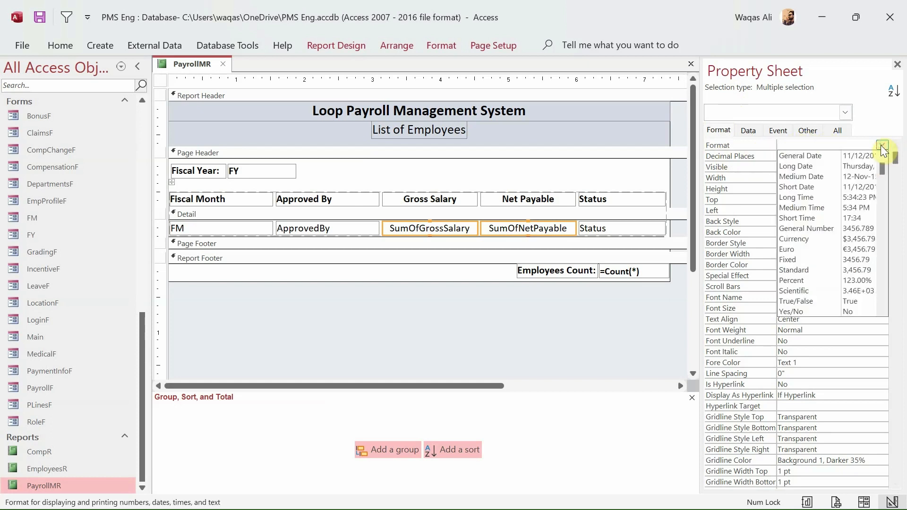
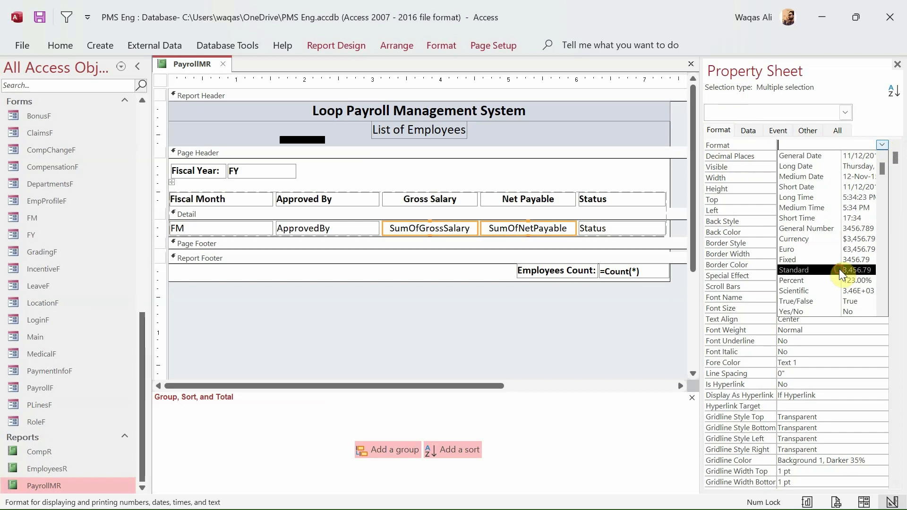
pyautogui.click(840, 269)
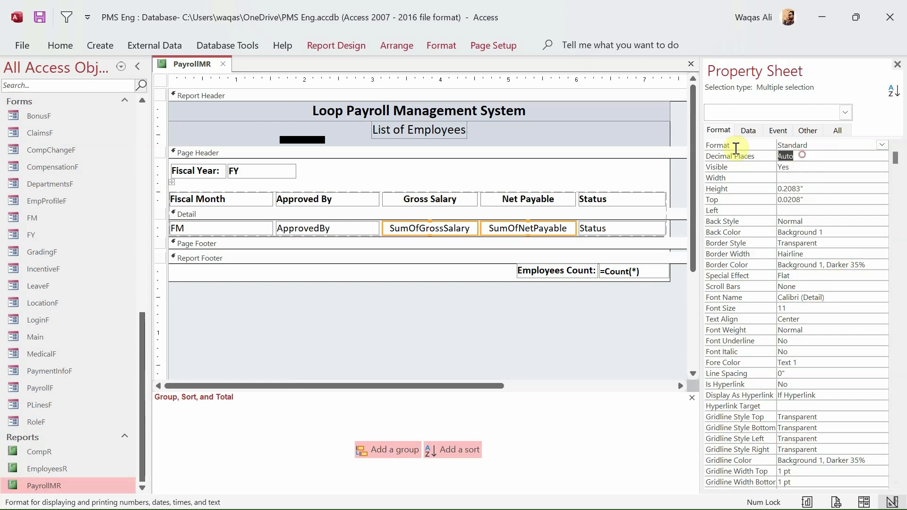
pyautogui.click(736, 153)
pyautogui.write('2')
pyautogui.press('Return')
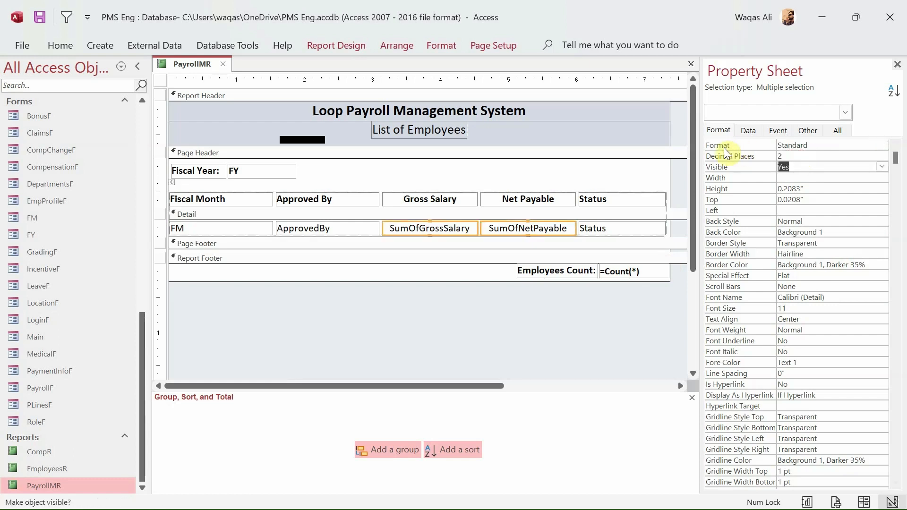
# - Check the number formatting of the Gross Salary and Net Payable columns and the order of the months in Report View
pyautogui.rightClick(181, 59)
pyautogui.click(192, 64)
pyautogui.rightClick(192, 65)
pyautogui.click(253, 140)
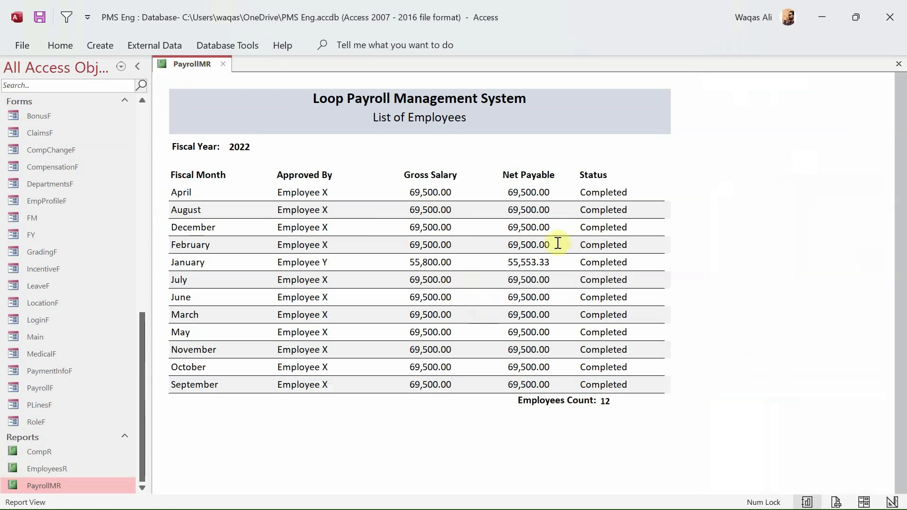
pyautogui.moveTo(551, 261); pyautogui.dragTo(520, 299)
pyautogui.moveTo(540, 335); pyautogui.dragTo(408, 333)
pyautogui.moveTo(457, 373); pyautogui.dragTo(399, 367)
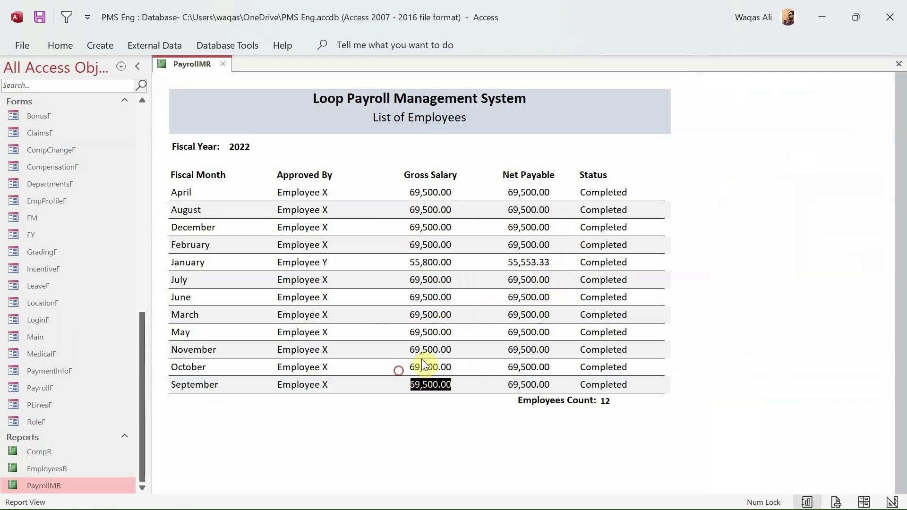
pyautogui.click(438, 314)
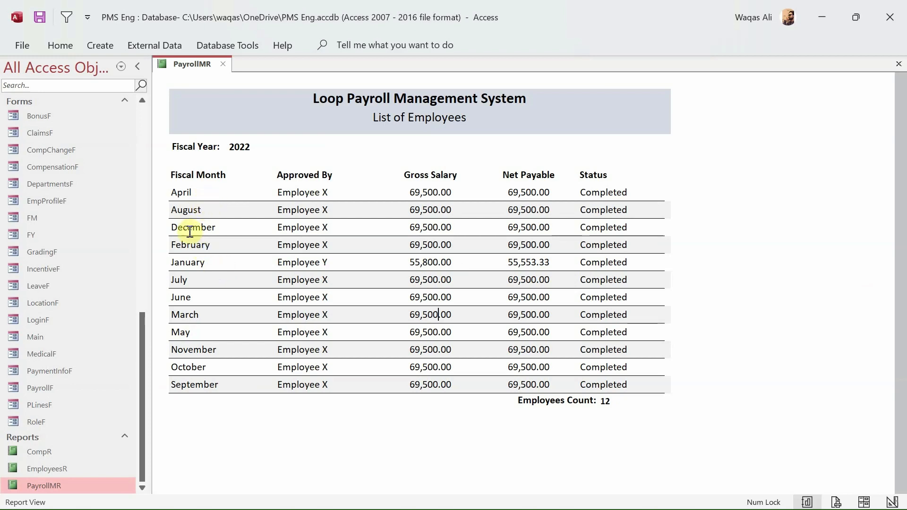
# - Return to Design View and sort the report by ID from smallest to largest
pyautogui.rightClick(742, 243)
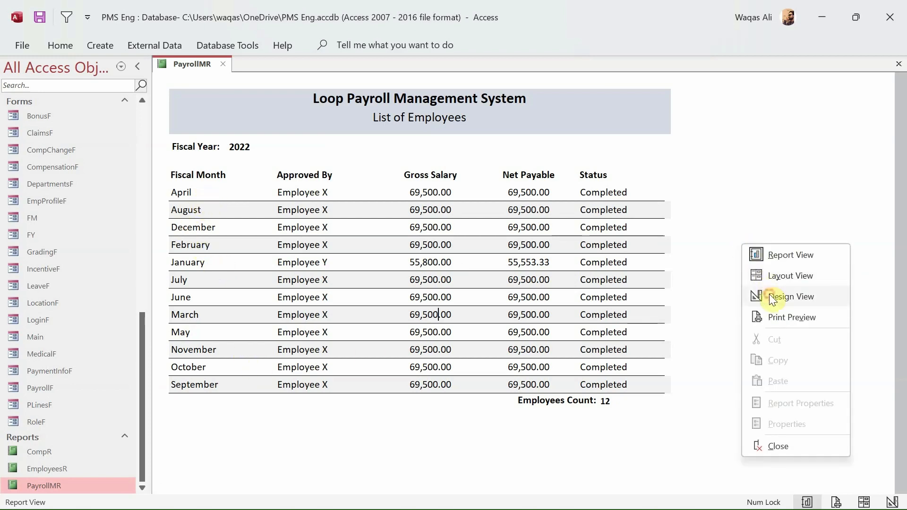
pyautogui.click(769, 294)
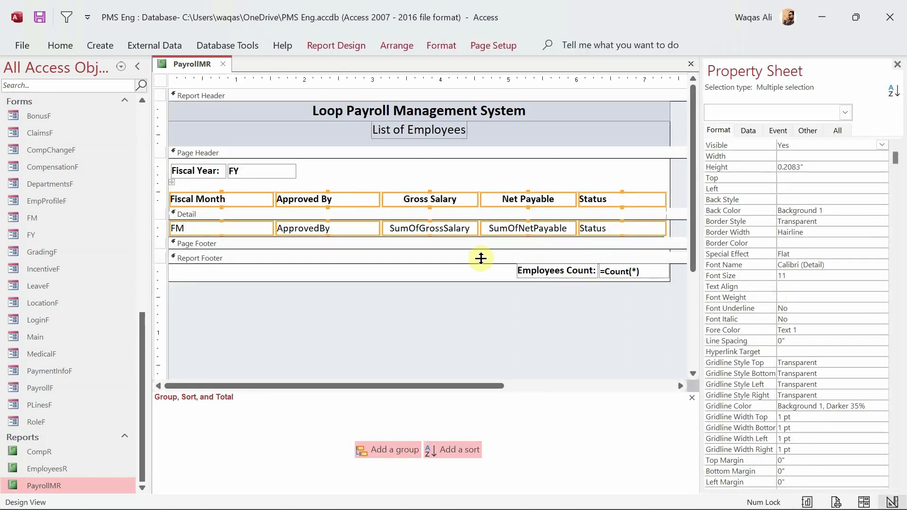
pyautogui.click(692, 398)
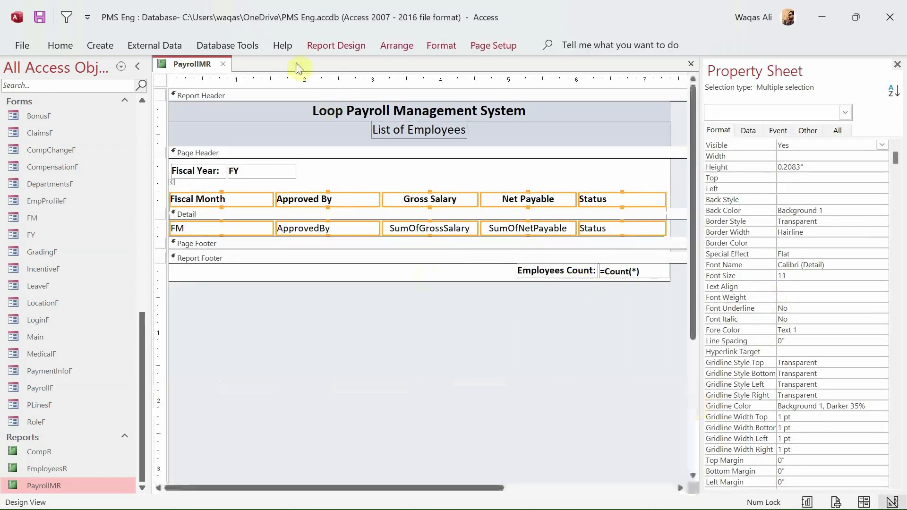
pyautogui.click(334, 46)
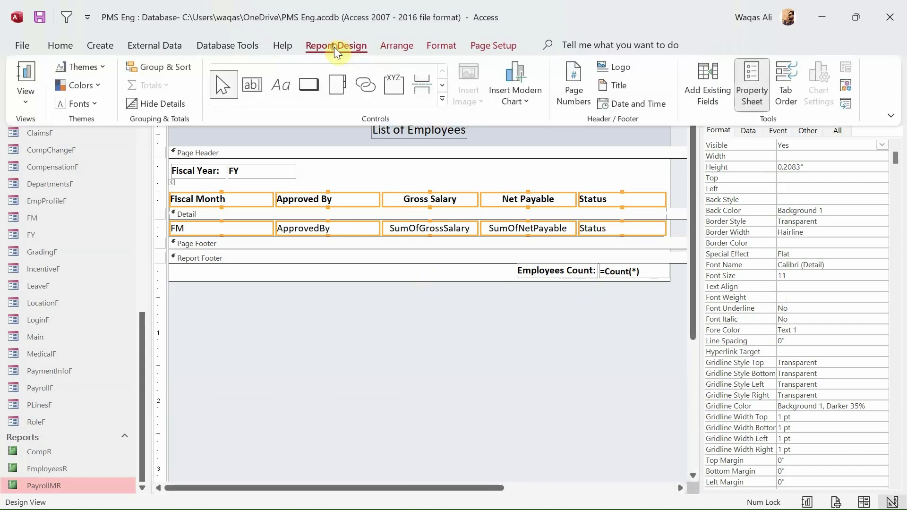
pyautogui.click(164, 67)
pyautogui.click(471, 451)
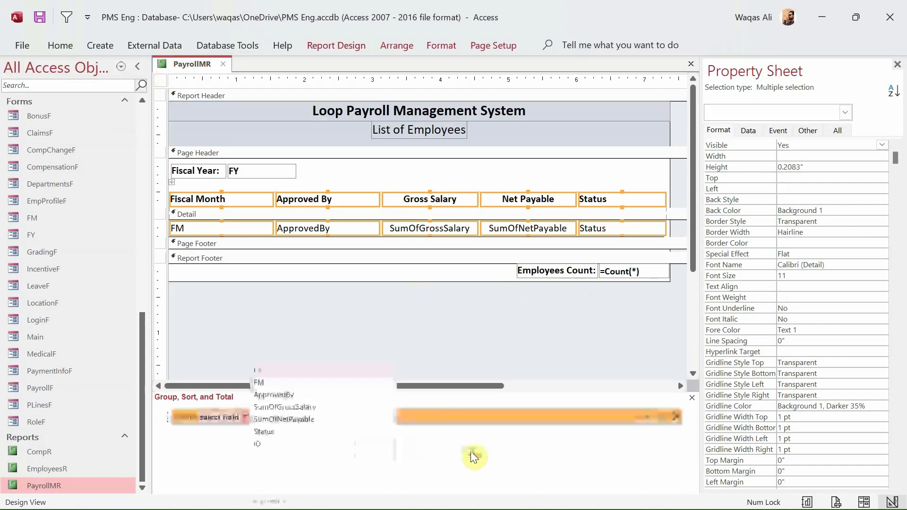
pyautogui.click(280, 446)
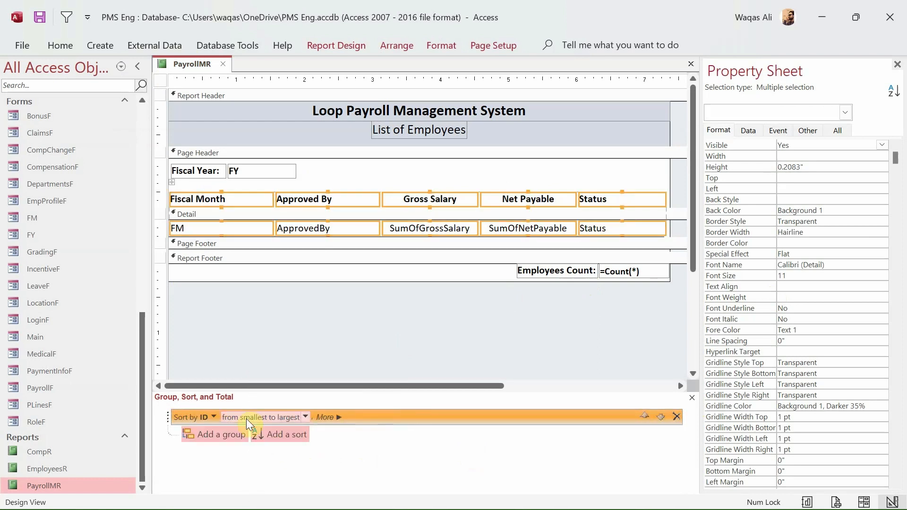
pyautogui.click(692, 399)
# - Display the PayrollMR report in Report View to check the fiscal month order
pyautogui.rightClick(181, 62)
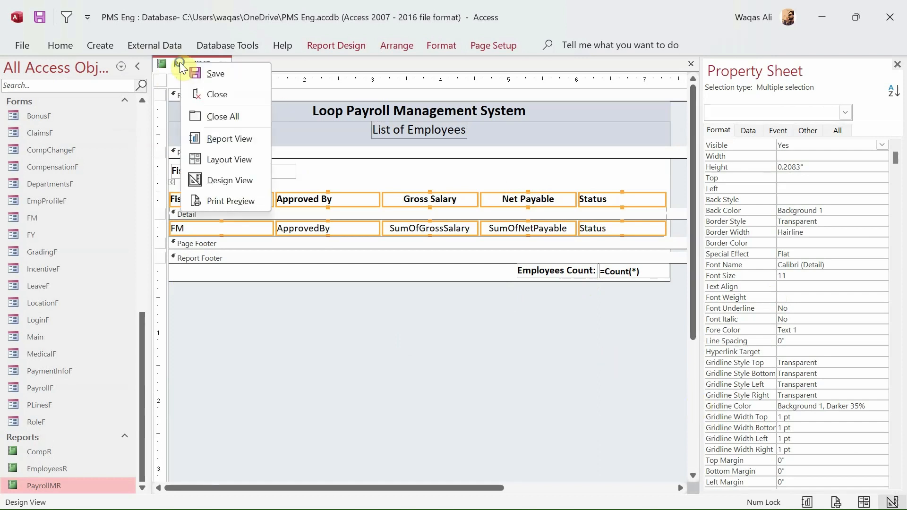
pyautogui.click(191, 67)
pyautogui.rightClick(191, 70)
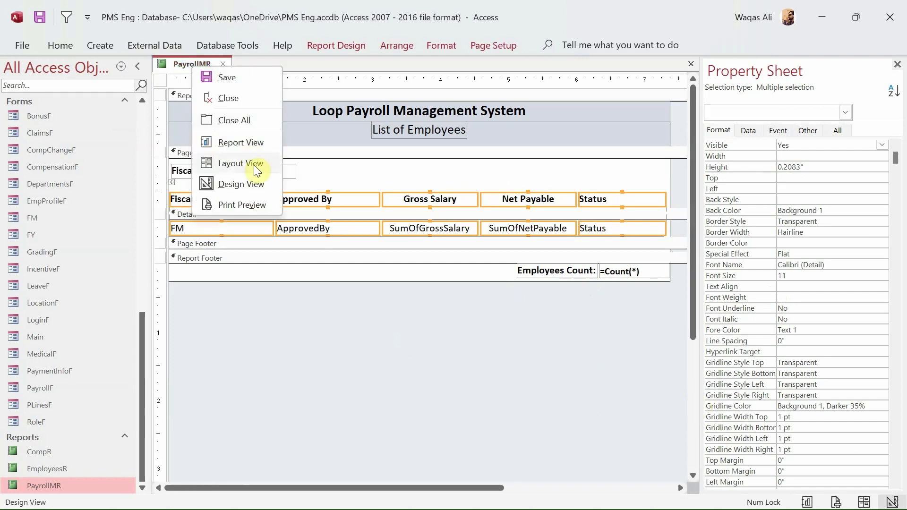
pyautogui.click(250, 142)
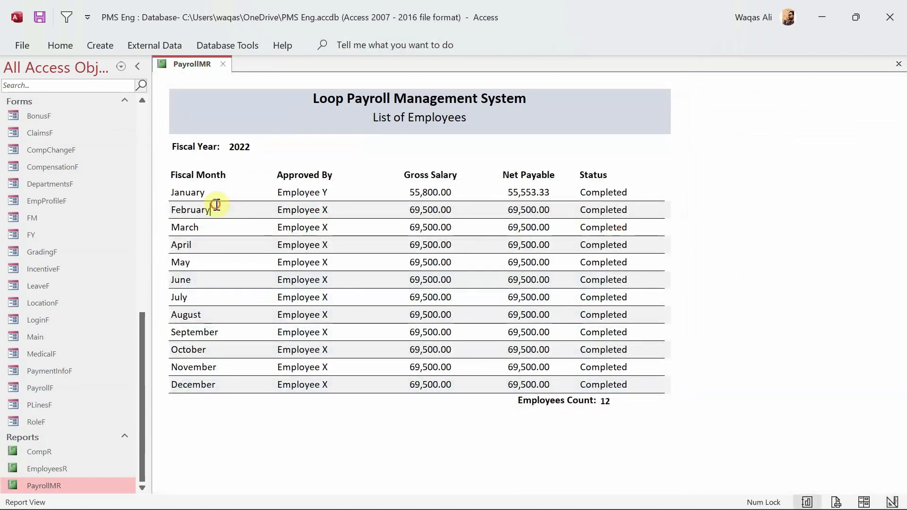
# - Examine the fiscal month order, the gross salary values and the footer count in Report View
pyautogui.click(219, 226)
pyautogui.click(229, 264)
pyautogui.click(235, 316)
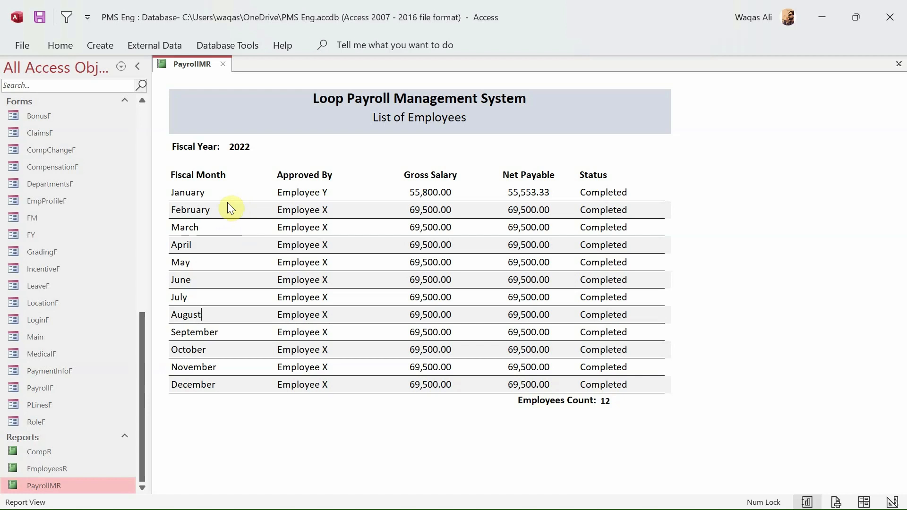
pyautogui.moveTo(196, 194); pyautogui.dragTo(206, 369)
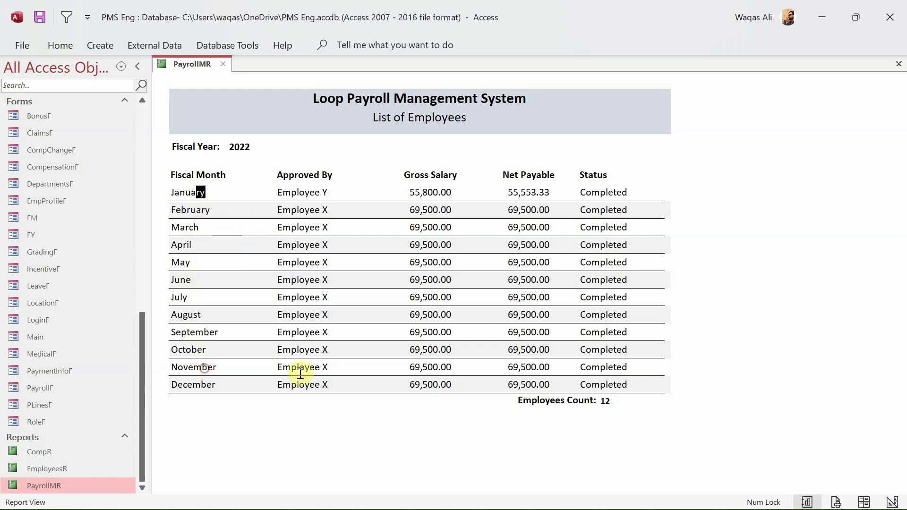
pyautogui.click(525, 397)
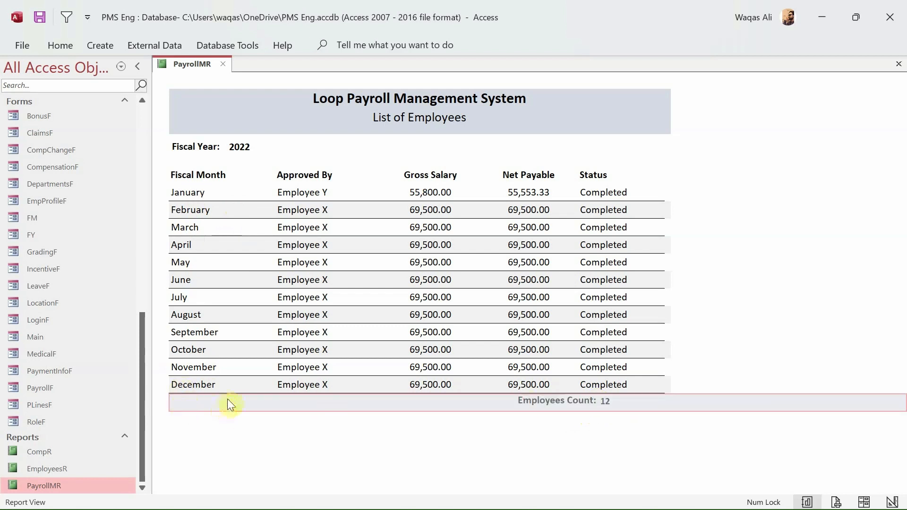
pyautogui.click(457, 298)
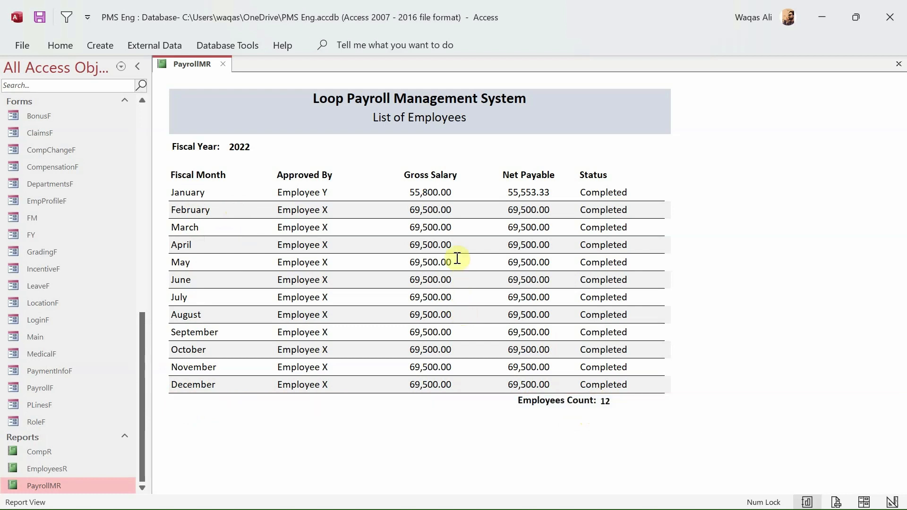
pyautogui.click(401, 192)
pyautogui.click(393, 220)
pyautogui.click(412, 261)
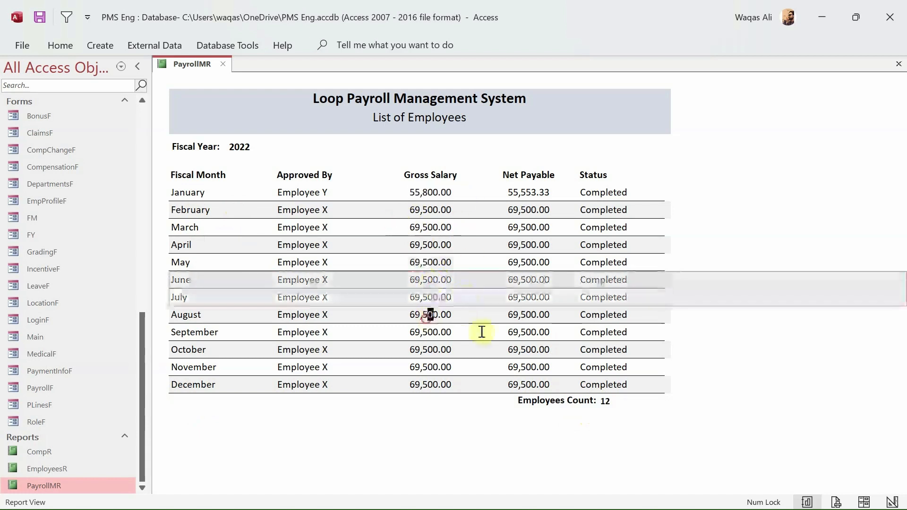
pyautogui.moveTo(441, 382); pyautogui.dragTo(452, 392)
pyautogui.click(438, 394)
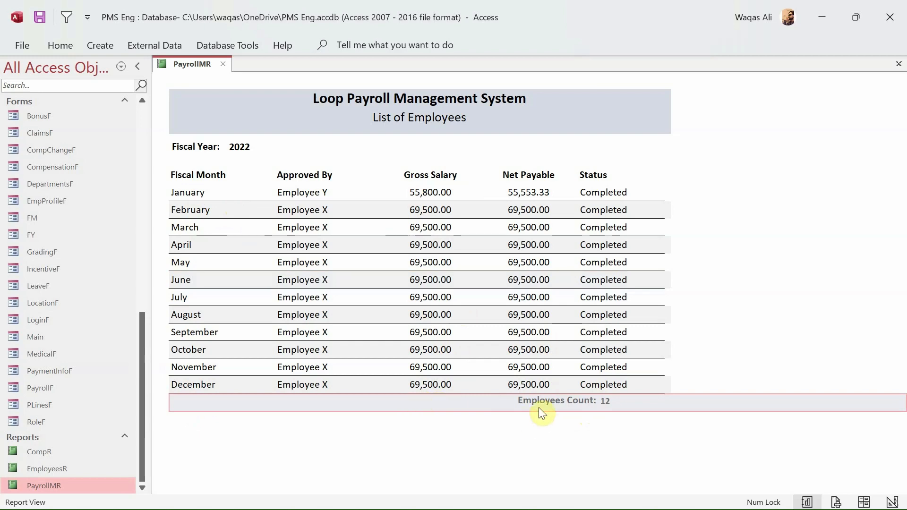
# - Switch to Design View and add a Sum total for the SumOfGrossSalary field in the report footer
pyautogui.rightClick(714, 275)
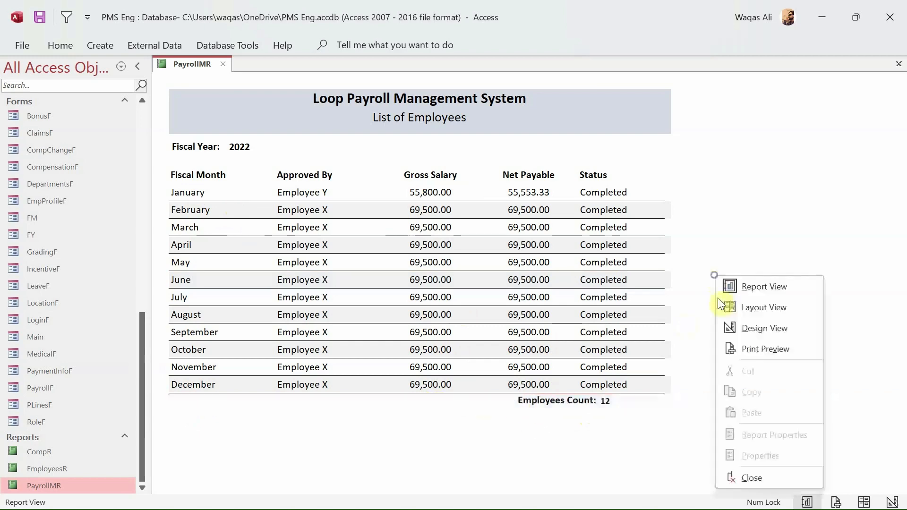
pyautogui.click(727, 326)
pyautogui.moveTo(647, 293); pyautogui.dragTo(233, 270)
pyautogui.click(447, 334)
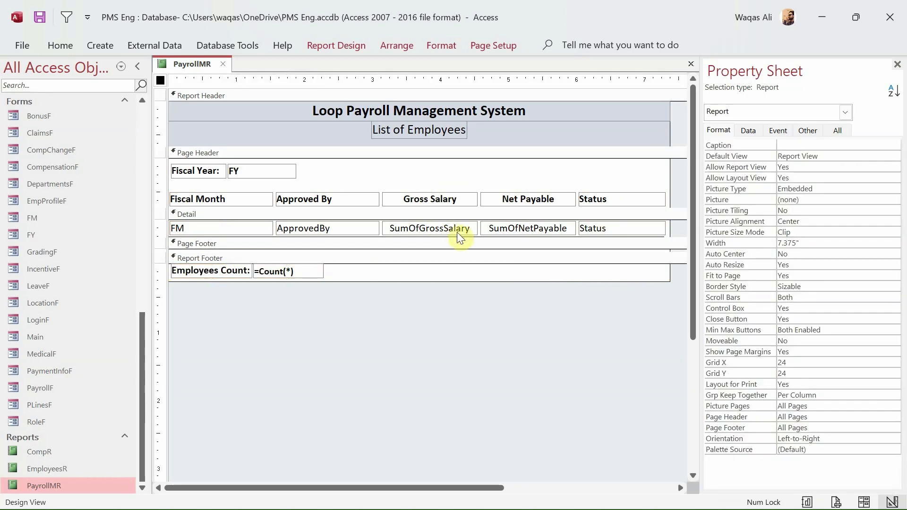
pyautogui.click(461, 231)
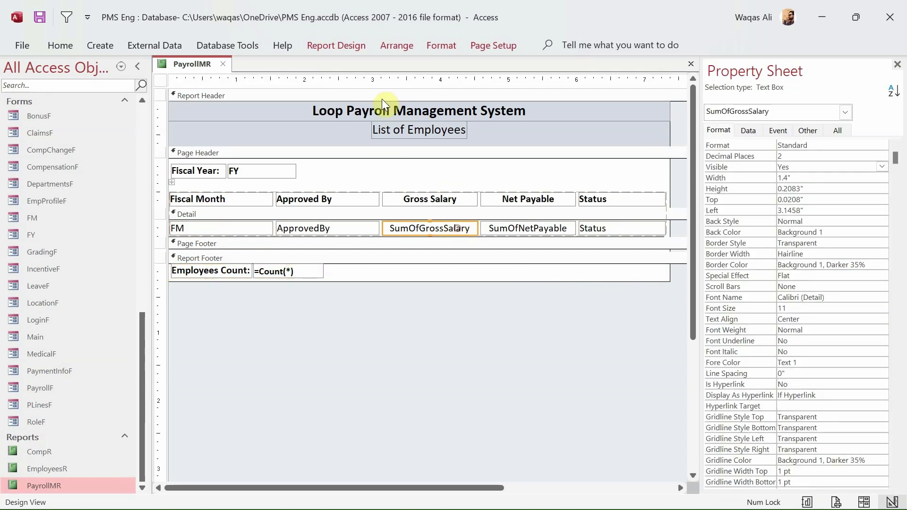
pyautogui.click(359, 44)
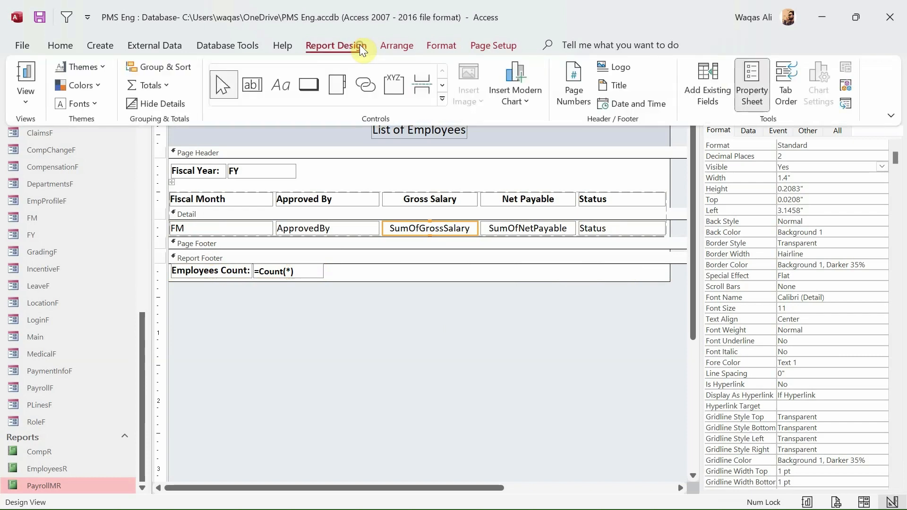
pyautogui.click(164, 89)
pyautogui.click(163, 103)
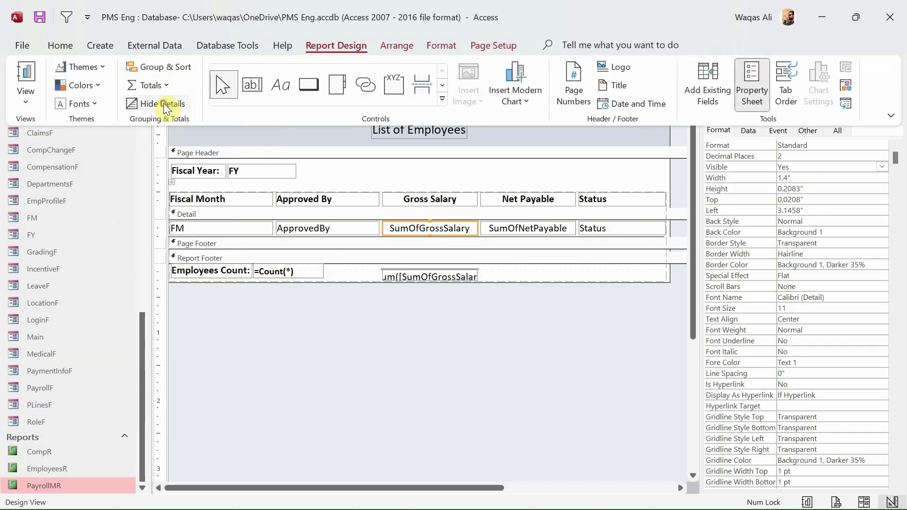
# - Add a Sum total for the SumOfNetPayable field in the report footer
pyautogui.click(525, 227)
pyautogui.click(523, 226)
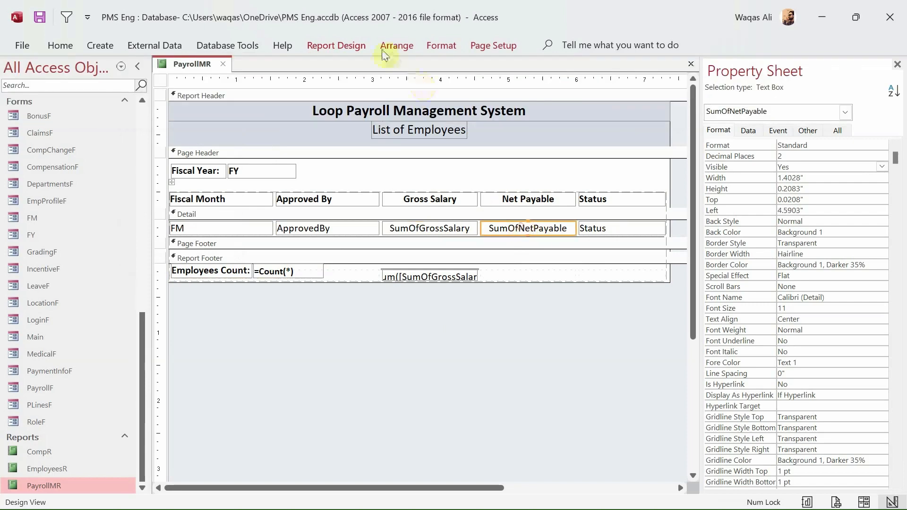
pyautogui.click(359, 46)
pyautogui.click(165, 85)
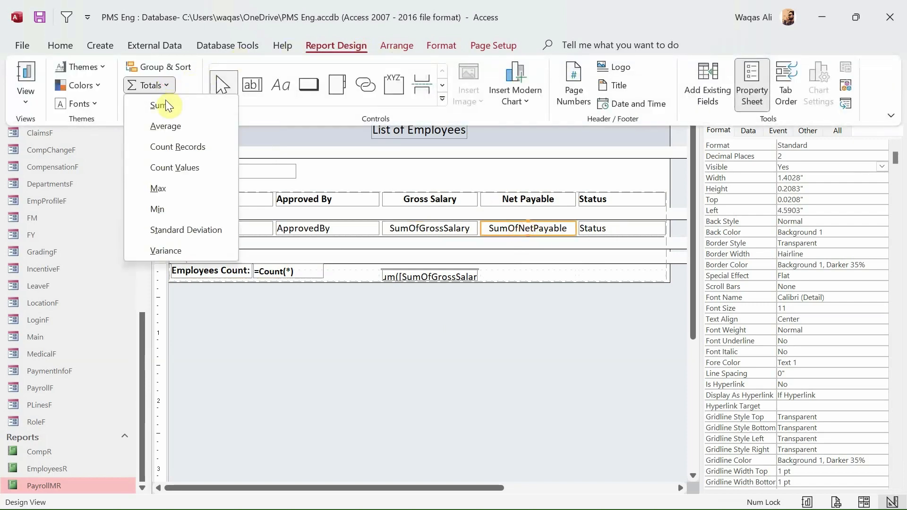
pyautogui.click(163, 102)
pyautogui.click(536, 305)
# - Extend both footer totals upward to a height of about 0.26" and make their text bold
pyautogui.moveTo(563, 307); pyautogui.dragTo(454, 275)
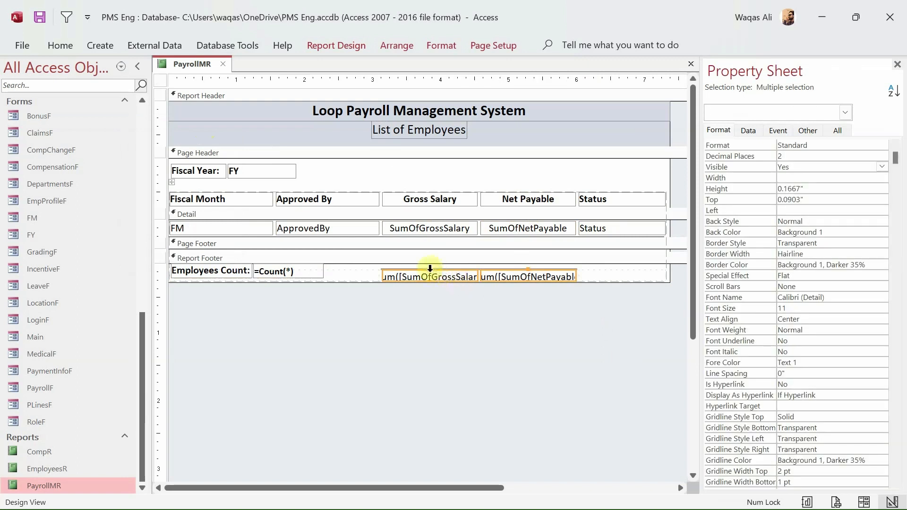
pyautogui.moveTo(430, 269); pyautogui.dragTo(430, 264)
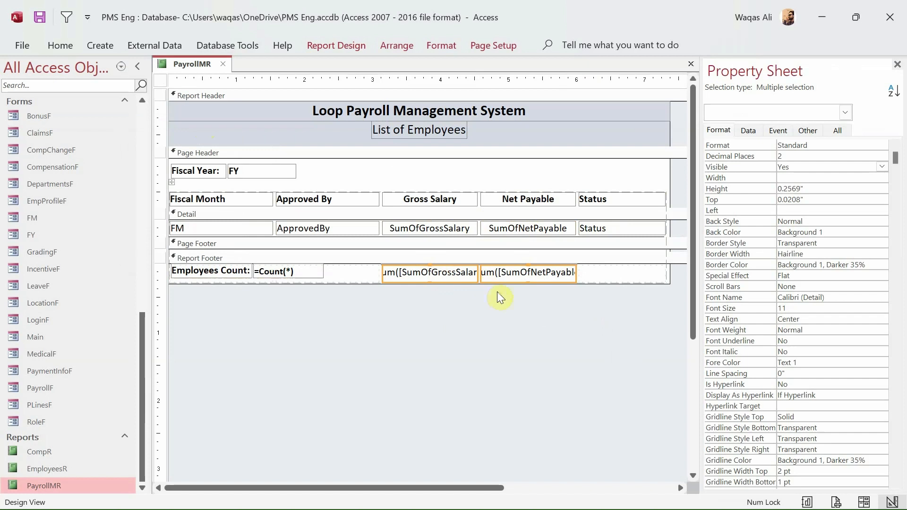
pyautogui.hotkey('ctrl', 'b')
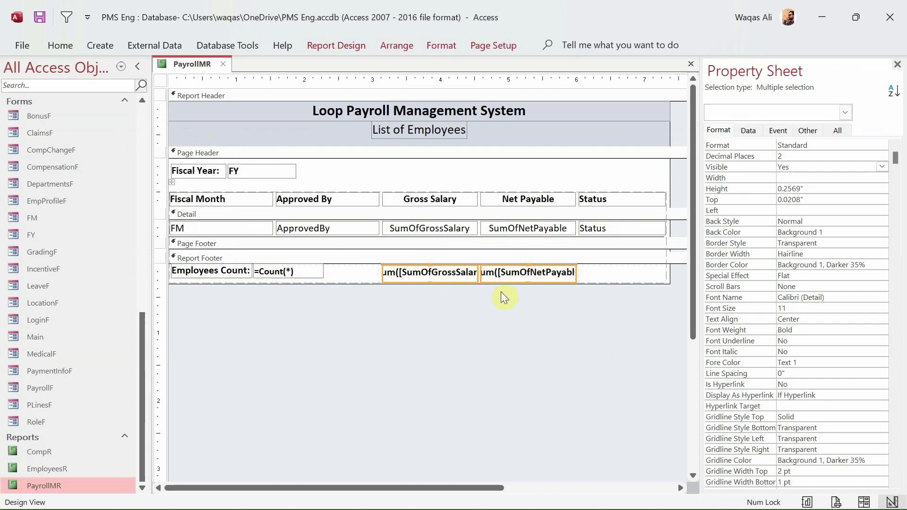
pyautogui.click(501, 292)
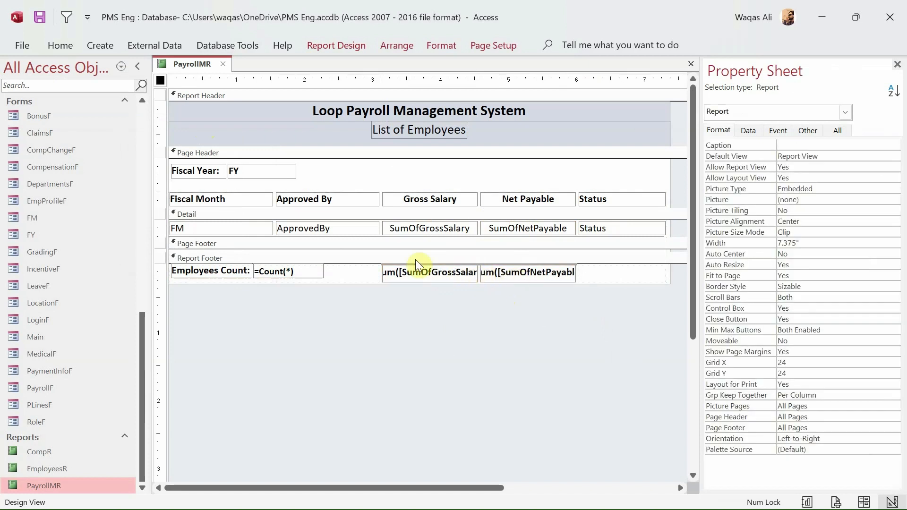
# - Make the FM field in the Detail section bold and display the report in Report View
pyautogui.click(241, 226)
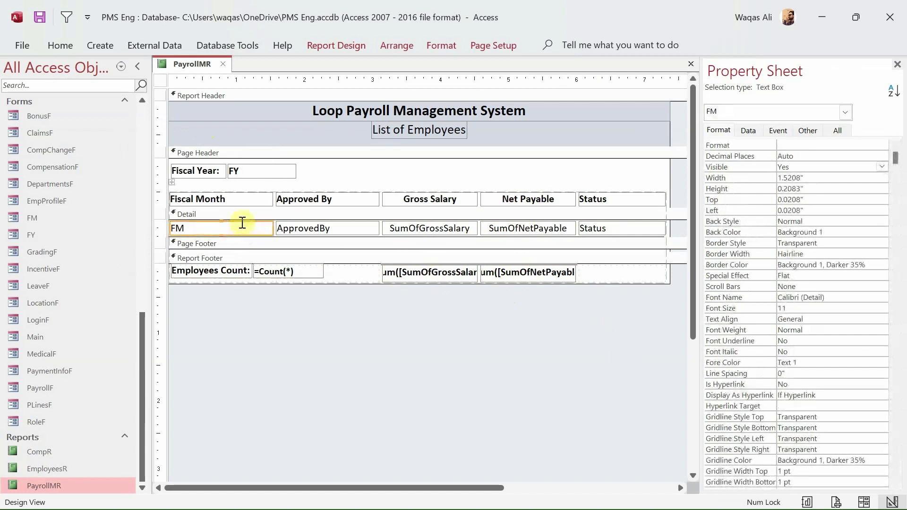
pyautogui.hotkey('ctrl', 'b')
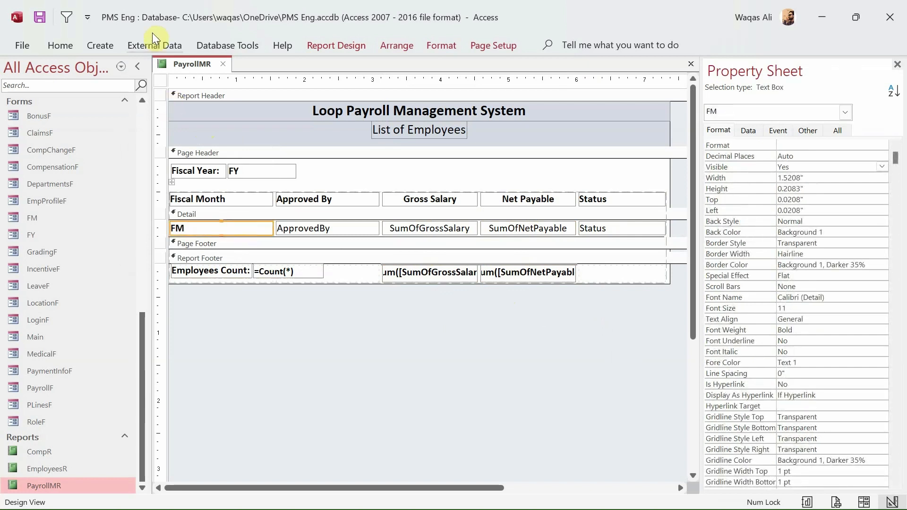
pyautogui.rightClick(166, 61)
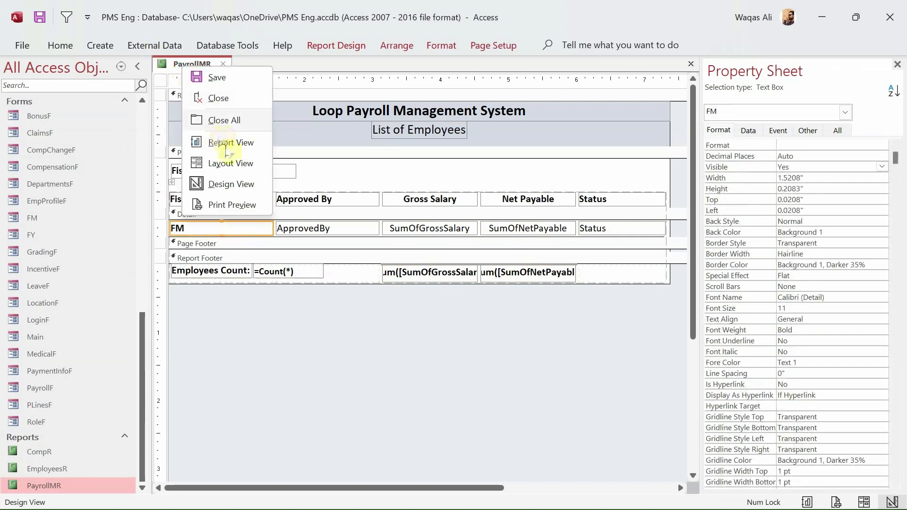
pyautogui.click(226, 143)
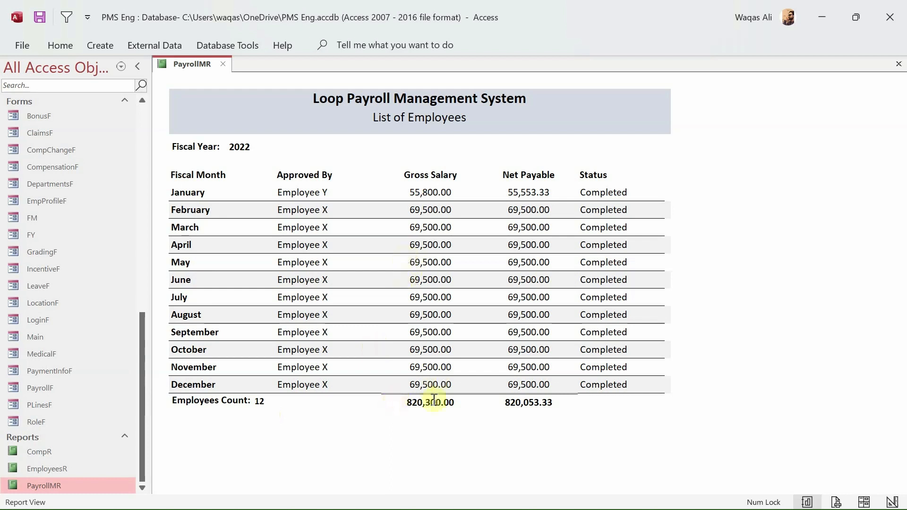
# - Examine the gross salary and net payable totals beneath the monthly rows
pyautogui.click(406, 405)
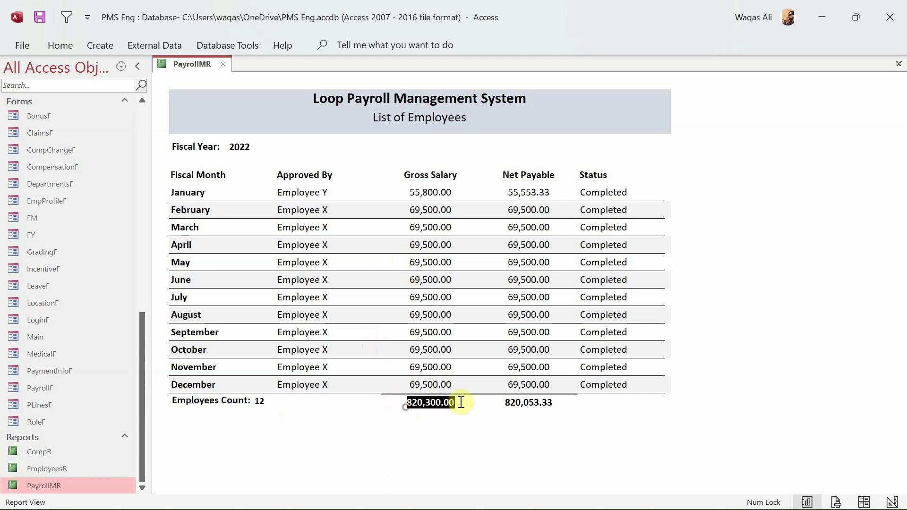
pyautogui.click(507, 403)
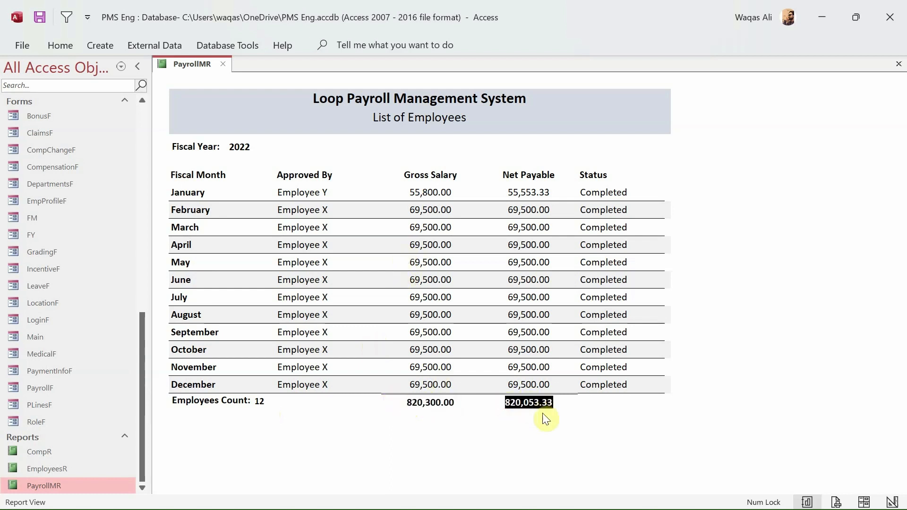
pyautogui.click(534, 366)
pyautogui.click(540, 322)
pyautogui.click(432, 345)
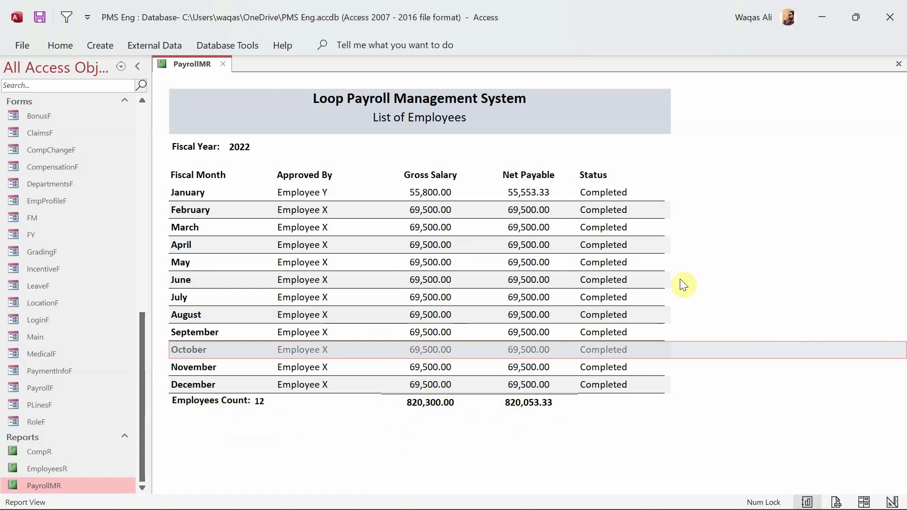
pyautogui.click(229, 394)
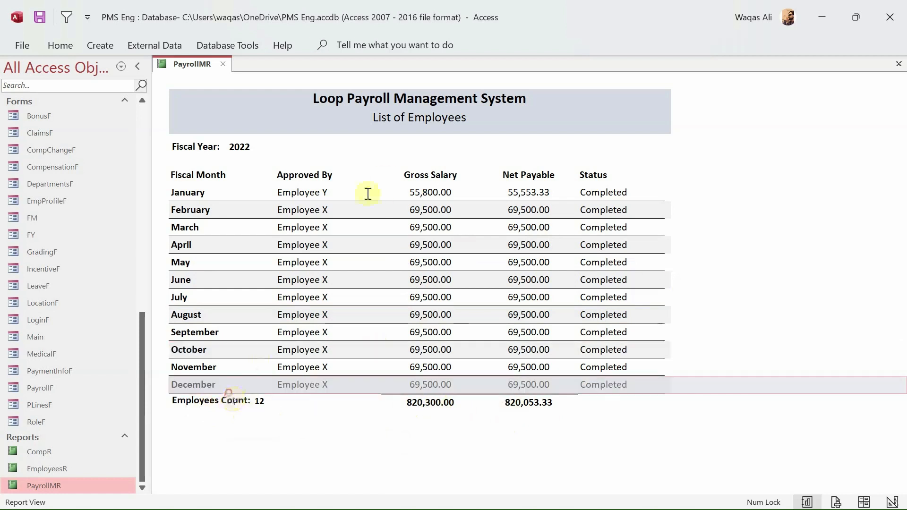
# - Return the PayrollMR report to Design View
pyautogui.click(383, 117)
pyautogui.rightClick(667, 133)
pyautogui.click(701, 180)
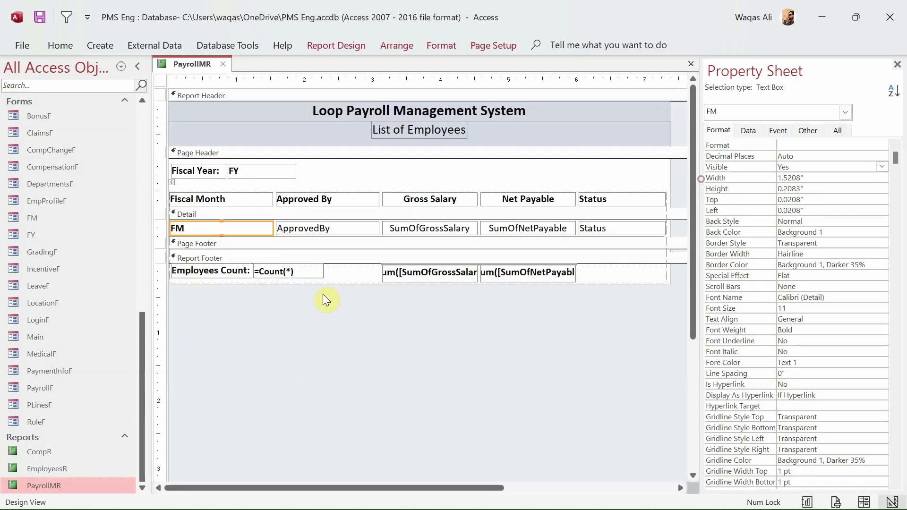
# - Try to remove the layout from the controls around the Employees Count label in the report footer
pyautogui.click(207, 258)
pyautogui.click(188, 273)
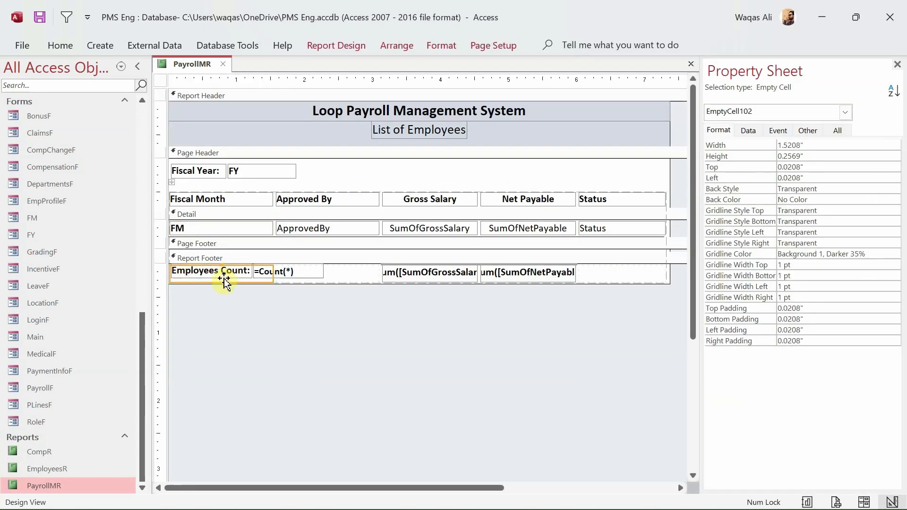
pyautogui.click(234, 309)
pyautogui.click(233, 272)
pyautogui.click(225, 273)
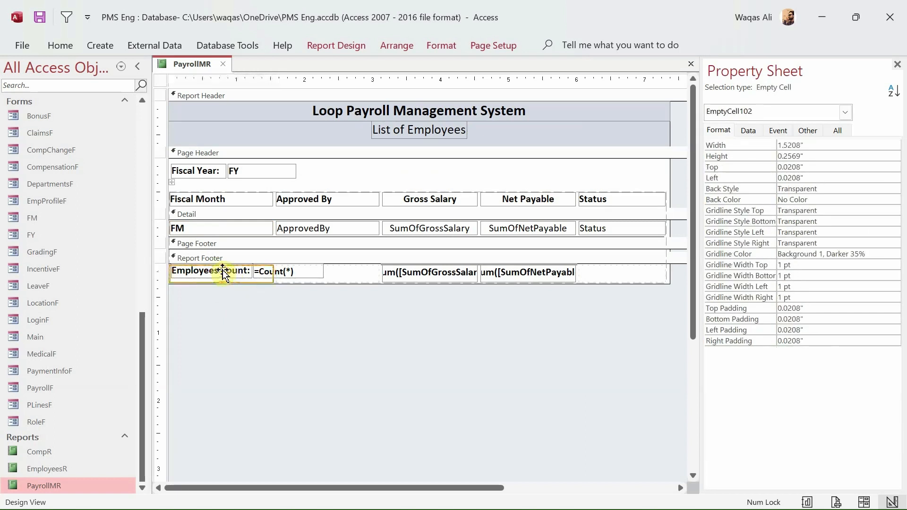
pyautogui.moveTo(305, 293); pyautogui.dragTo(193, 268)
pyautogui.rightClick(192, 269)
pyautogui.moveTo(233, 246)
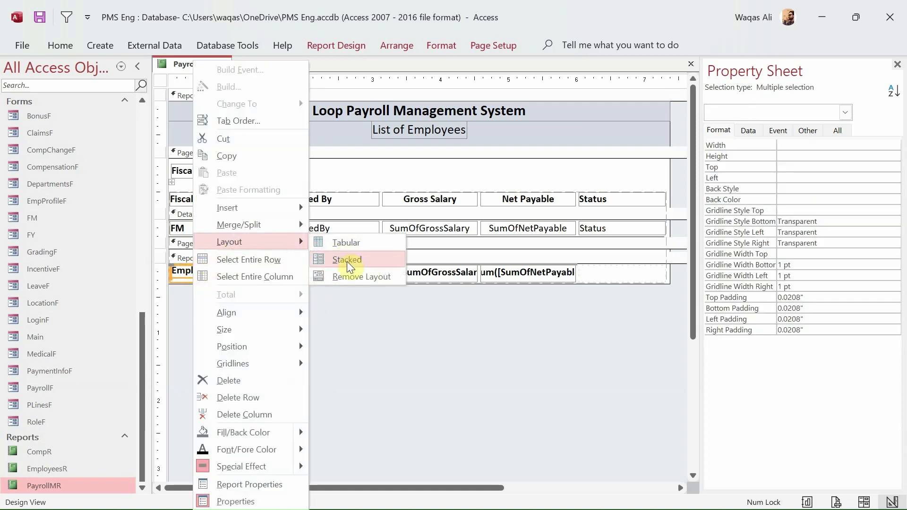
pyautogui.click(355, 277)
pyautogui.click(235, 302)
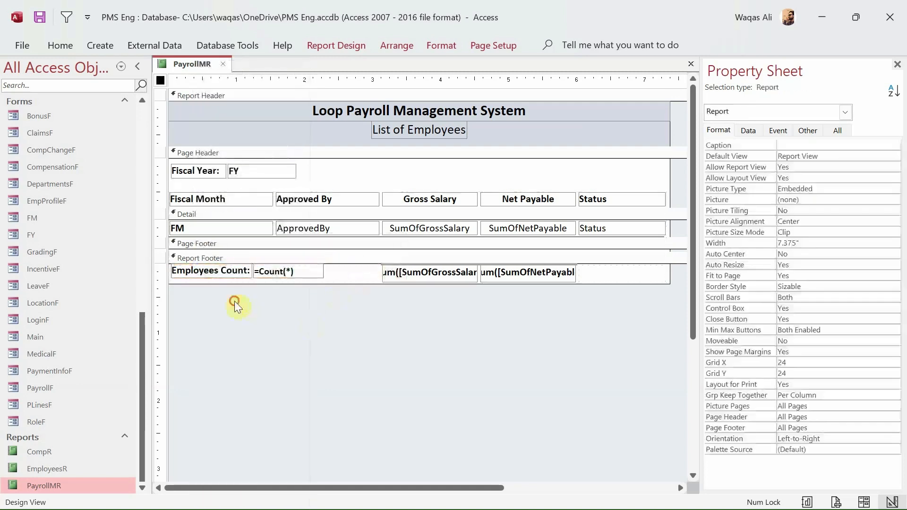
# - Move the totals row below the Employees Count label in the report footer and change the label's text to "Grand Tota:"
pyautogui.click(240, 272)
pyautogui.moveTo(239, 273); pyautogui.dragTo(285, 305)
pyautogui.click(221, 273)
pyautogui.click(235, 272)
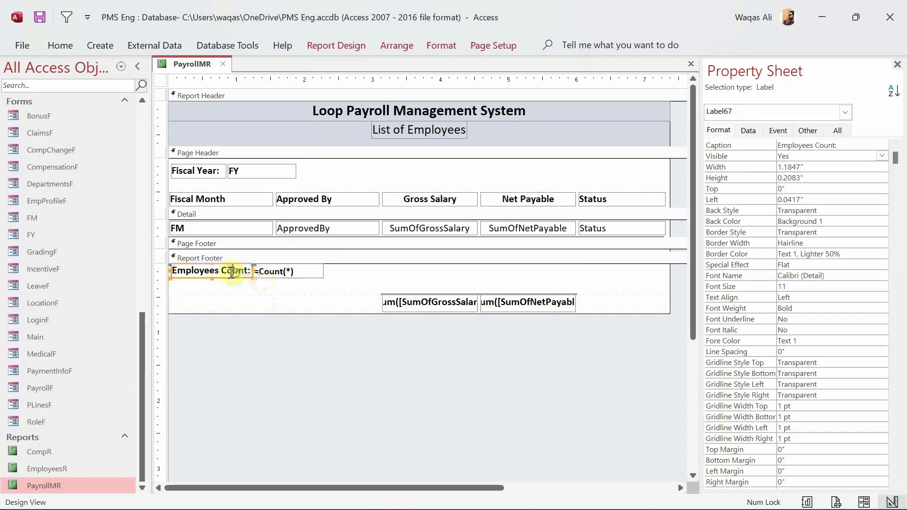
pyautogui.moveTo(223, 273); pyautogui.dragTo(164, 271)
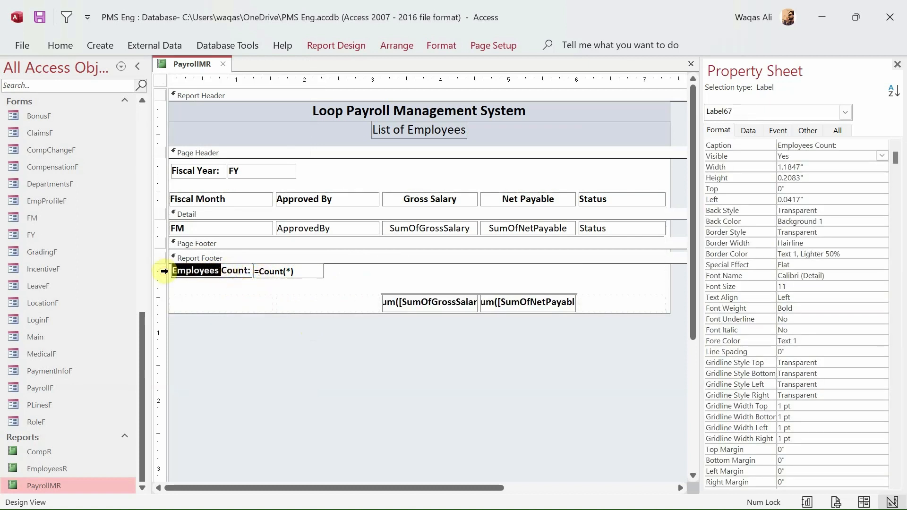
pyautogui.press('Delete')
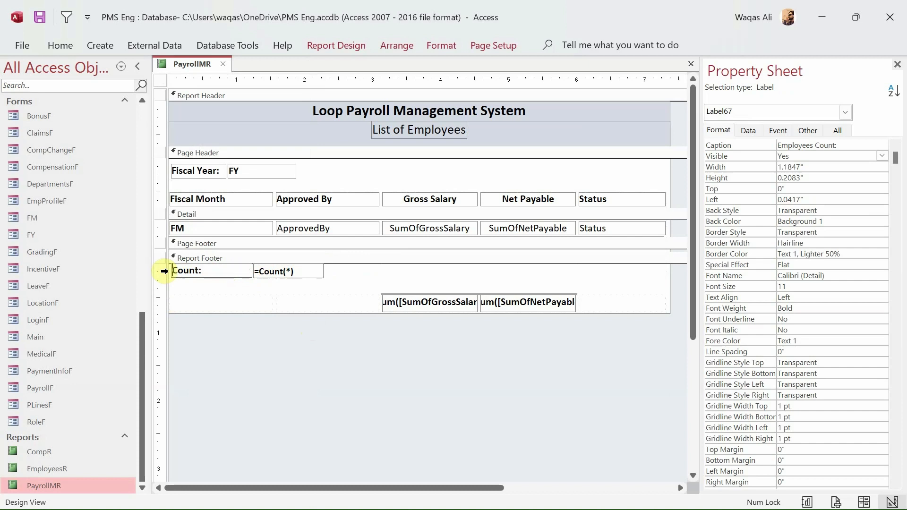
pyautogui.press('Delete')
pyautogui.press('Delete')
pyautogui.press('Delete')
pyautogui.press('Delete')
pyautogui.write('Grna')
pyautogui.press('BackSpace')
pyautogui.press('BackSpace')
pyautogui.write('and Tota')
pyautogui.press('Return')
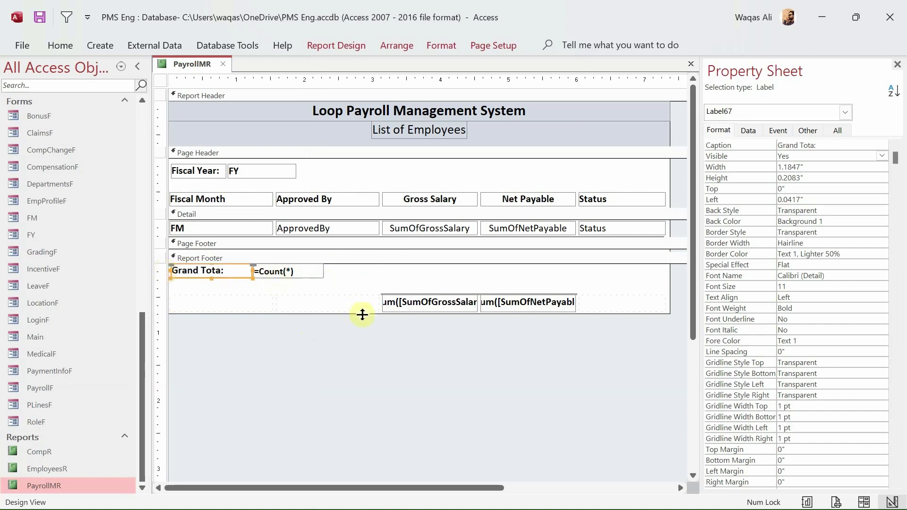
# - Move the gross salary and net payable totals back up in line with the "Grand Tota:" label
pyautogui.moveTo(614, 336); pyautogui.dragTo(229, 268)
pyautogui.click(458, 326)
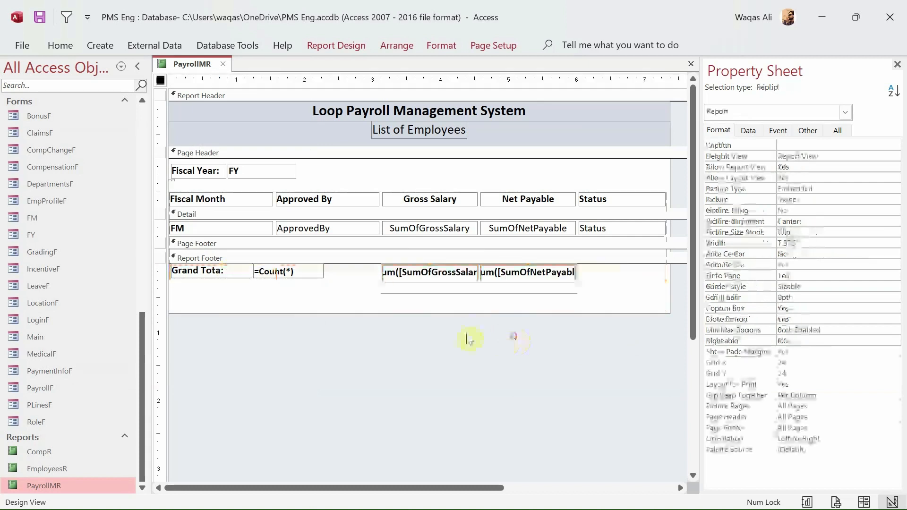
# - Reduce the report footer's height to fit closely around the totals row
pyautogui.click(475, 293)
pyautogui.moveTo(477, 291)
pyautogui.mouseDown()
pyautogui.moveTo(470, 306)
pyautogui.moveTo(471, 283)
pyautogui.mouseUp()
# - Change the "List of Employees" subtitle in the report header to "Payroll Momth Wise Report" and show the report in Report View
pyautogui.click(432, 136)
pyautogui.click(427, 134)
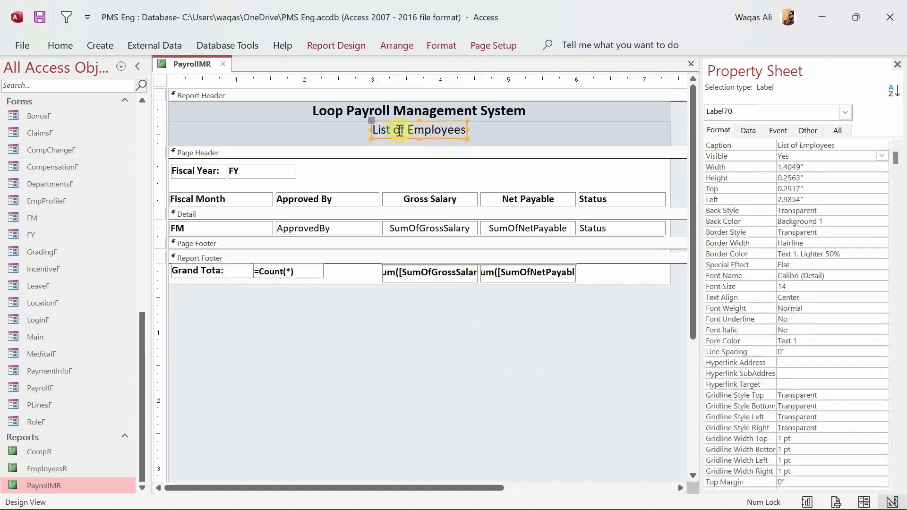
pyautogui.moveTo(466, 129); pyautogui.dragTo(345, 129)
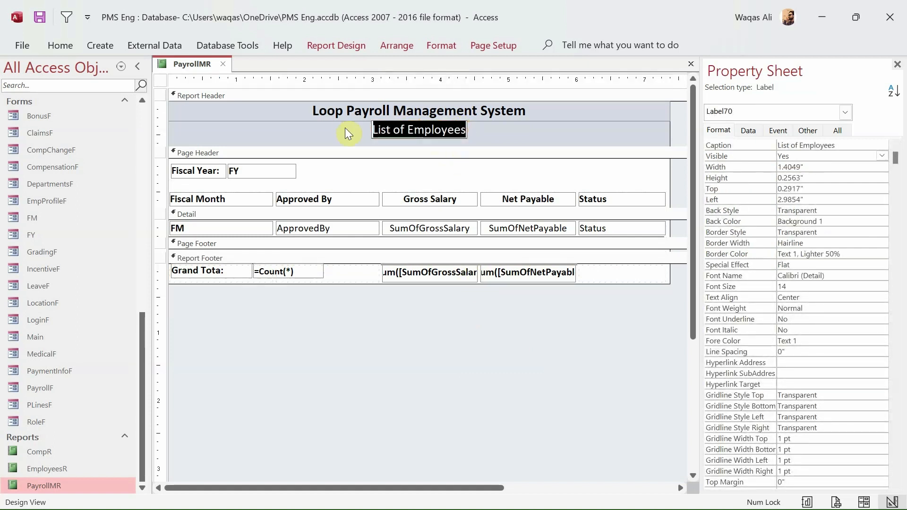
pyautogui.write('Payro')
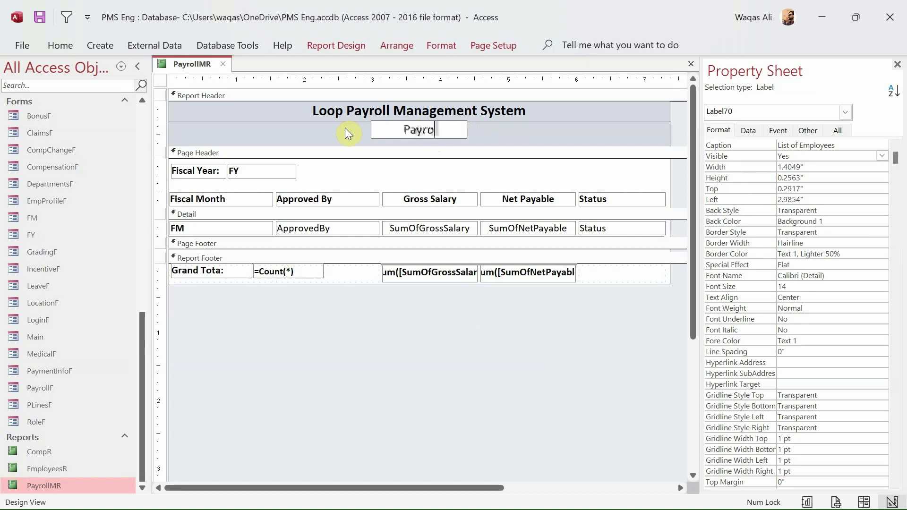
pyautogui.write('ll Mo')
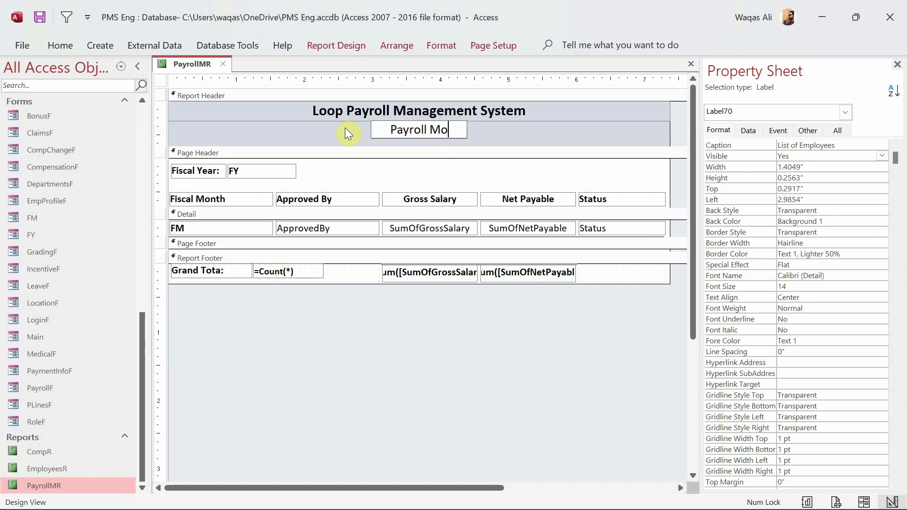
pyautogui.write('mth Wise ')
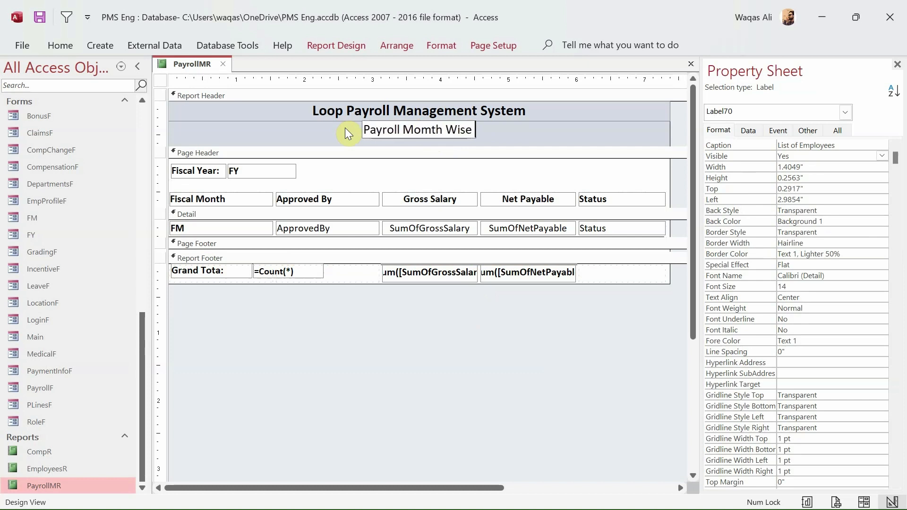
pyautogui.write('Report')
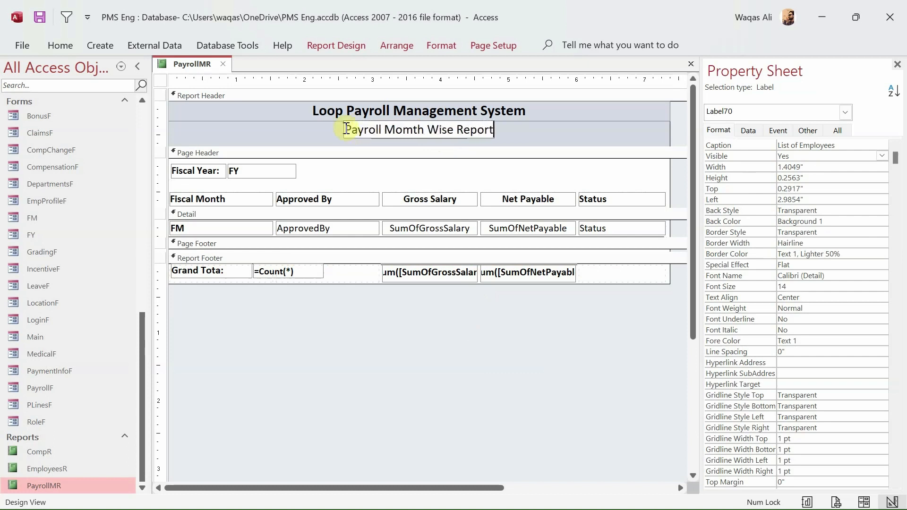
pyautogui.press('Return')
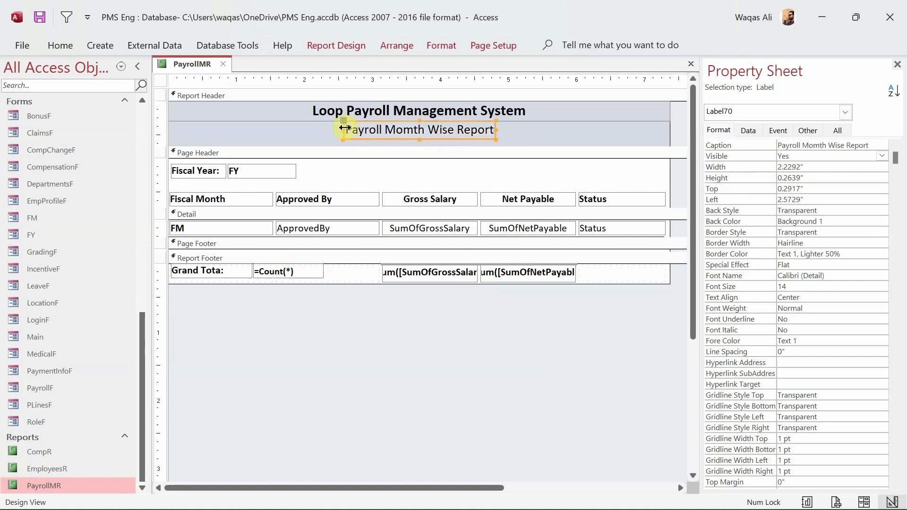
pyautogui.rightClick(174, 62)
pyautogui.click(219, 141)
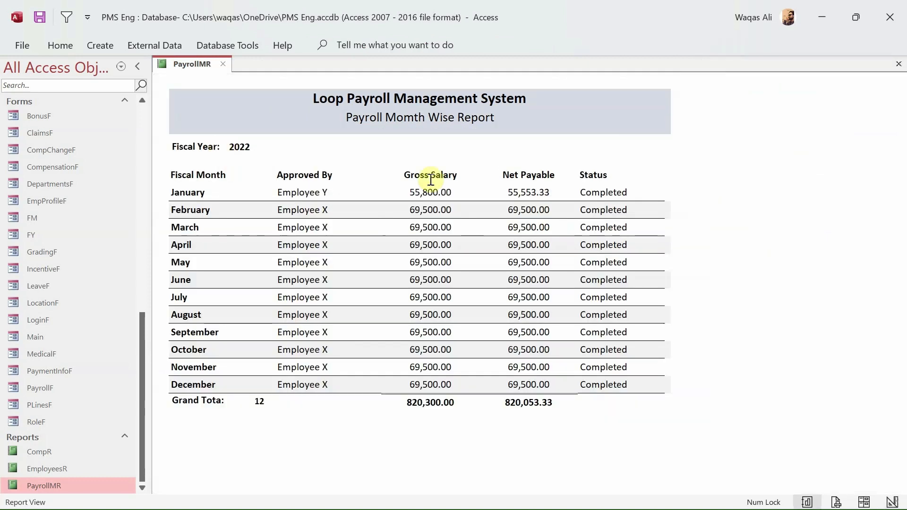
# - Return to Design View and correct the report header subtitle to "Payroll Month Wise Report"
pyautogui.rightClick(440, 117)
pyautogui.click(519, 169)
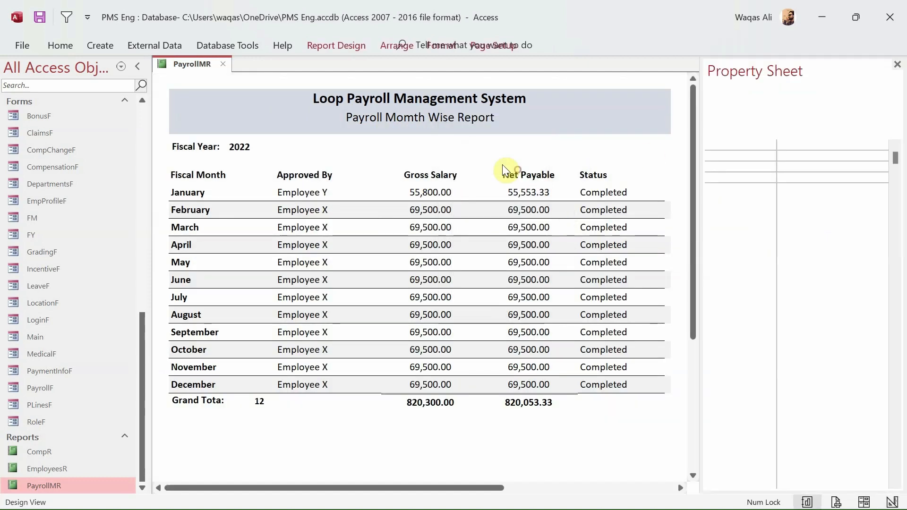
pyautogui.moveTo(403, 129); pyautogui.dragTo(414, 130)
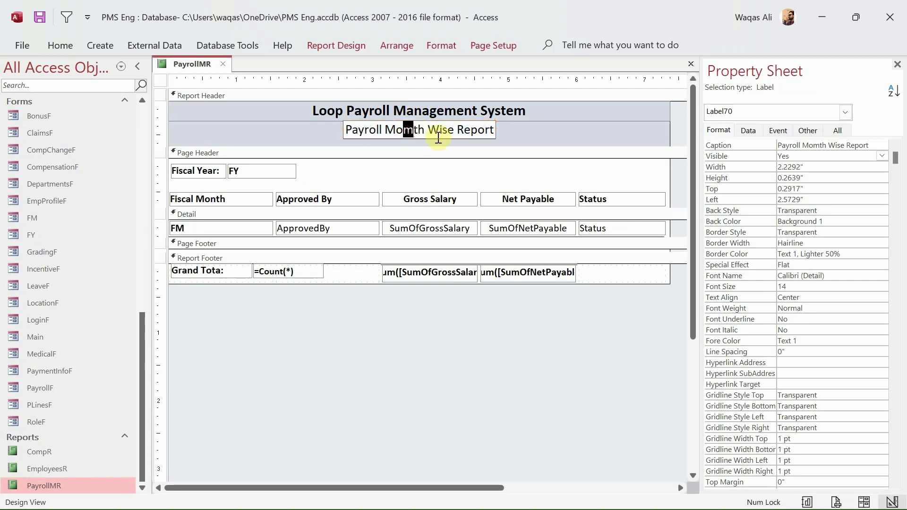
pyautogui.write('n')
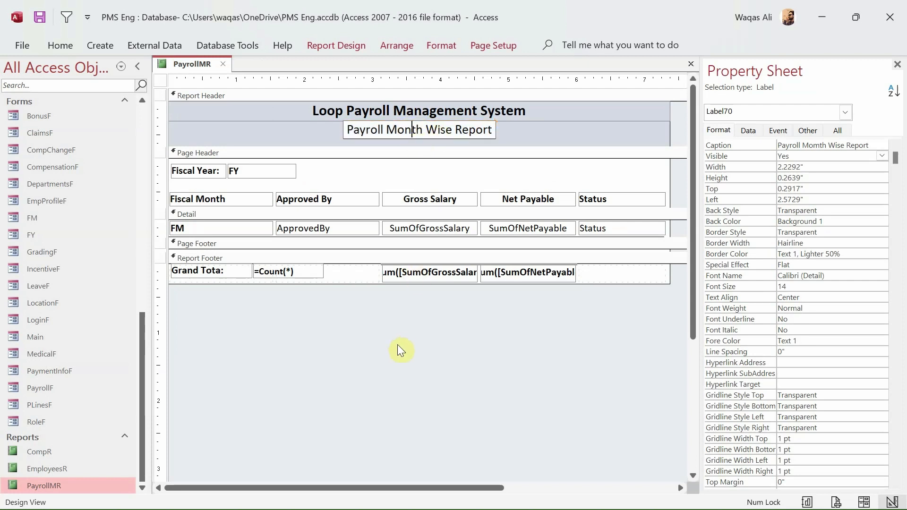
pyautogui.click(398, 345)
# - Move the totals row in the report footer down to free the footer label and correct the label's text to "Grand Total:"
pyautogui.rightClick(180, 65)
pyautogui.click(185, 64)
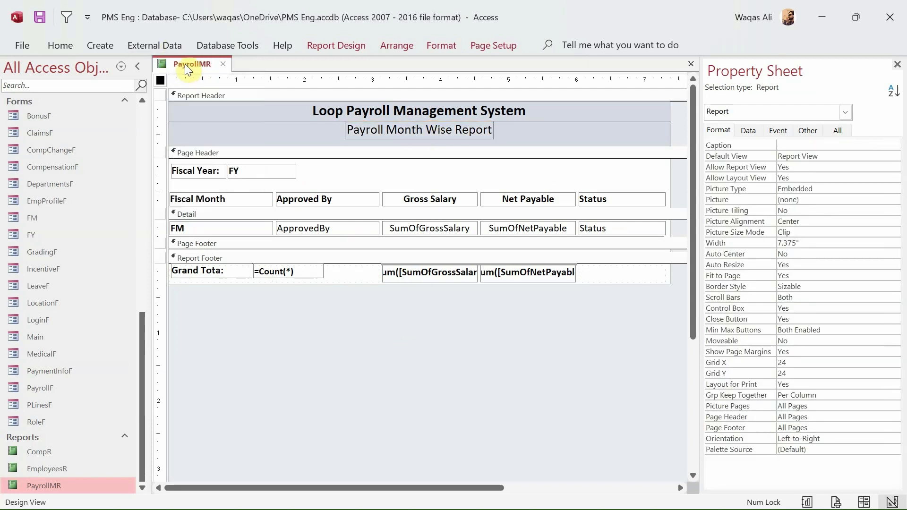
pyautogui.rightClick(185, 64)
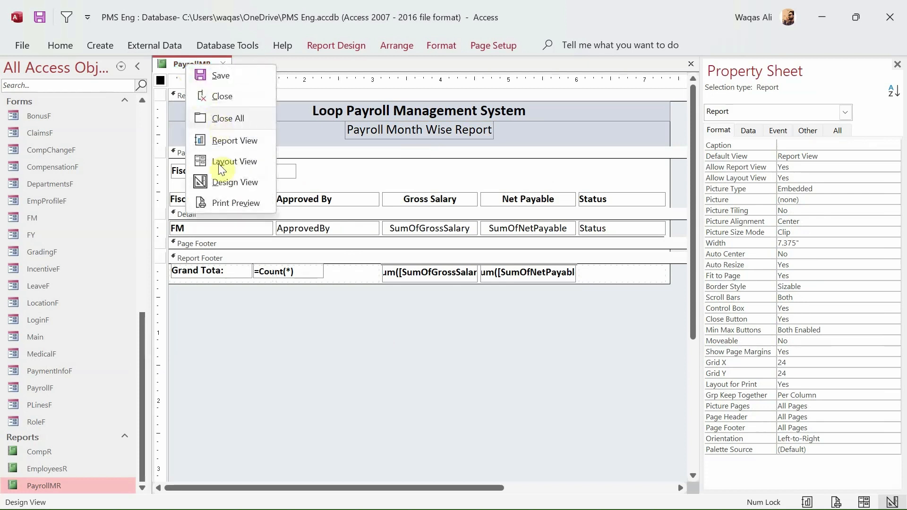
pyautogui.click(207, 271)
pyautogui.click(222, 271)
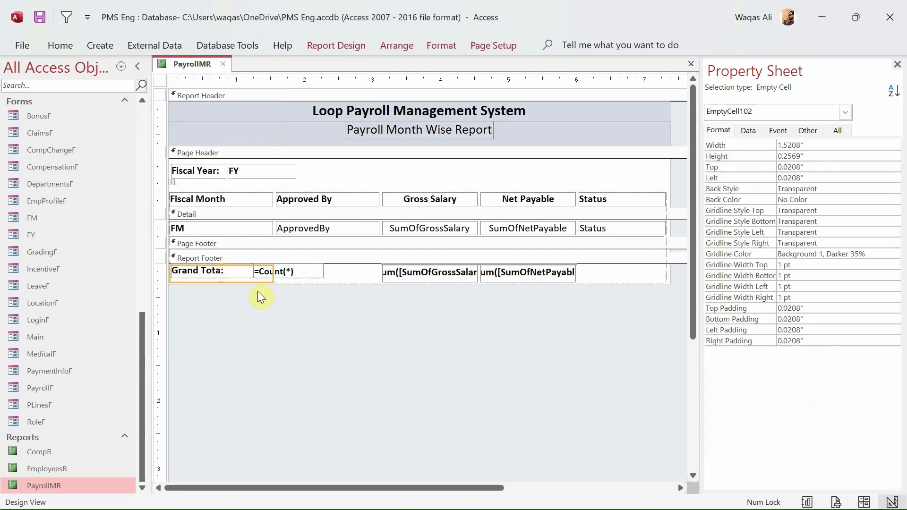
pyautogui.moveTo(259, 278); pyautogui.dragTo(255, 289)
pyautogui.click(222, 270)
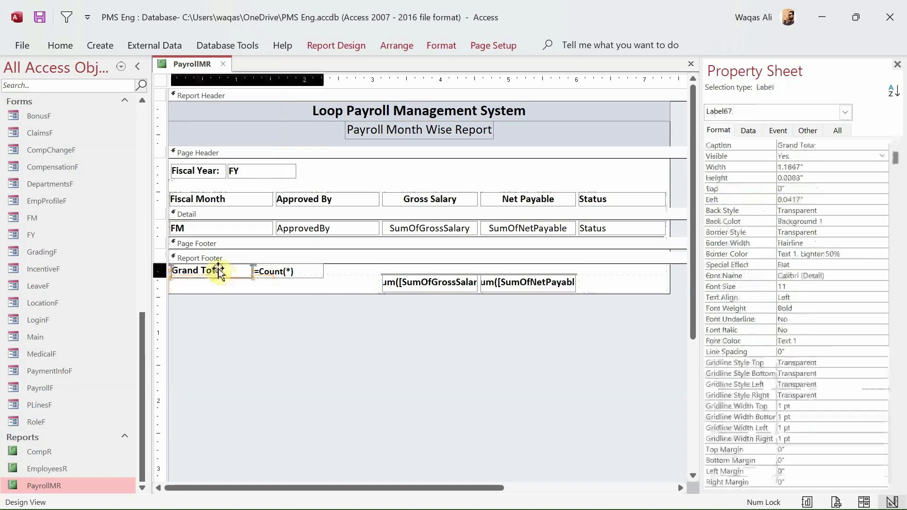
pyautogui.click(234, 270)
pyautogui.write('l')
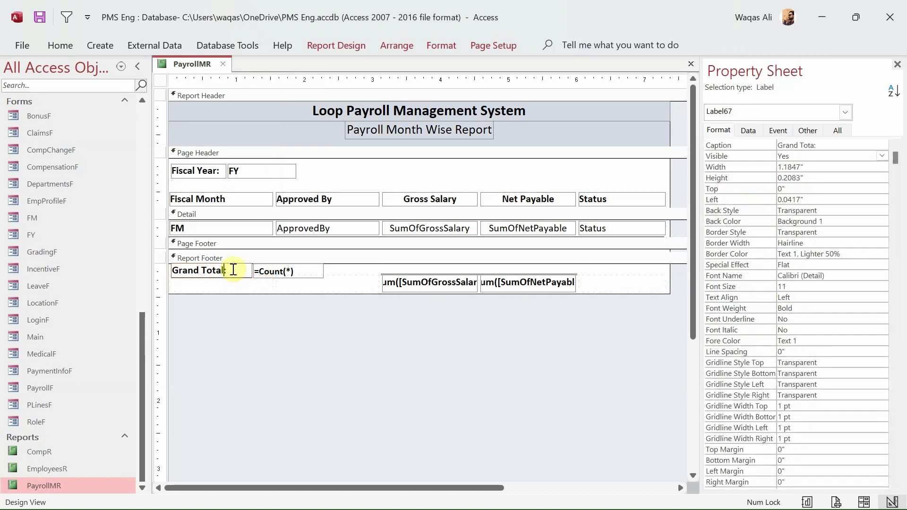
pyautogui.click(535, 307)
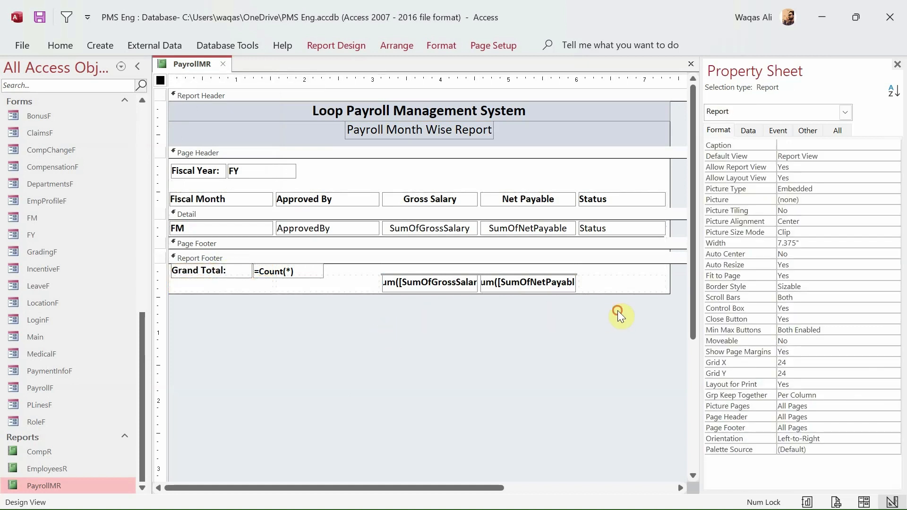
# - Move the whole totals row back up in line with the "Grand Total:" label and shrink the report footer to fit it
pyautogui.moveTo(617, 310); pyautogui.dragTo(320, 288)
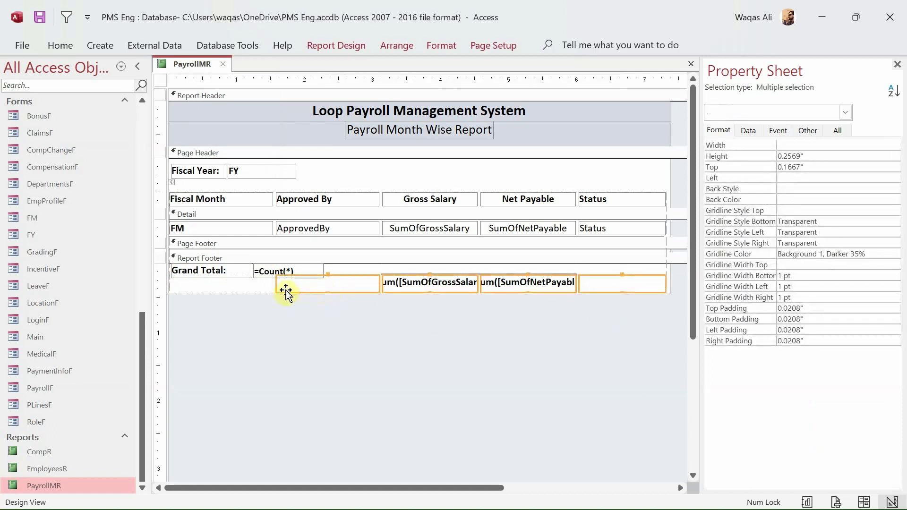
pyautogui.moveTo(185, 308); pyautogui.dragTo(651, 287)
pyautogui.moveTo(358, 284); pyautogui.dragTo(365, 269)
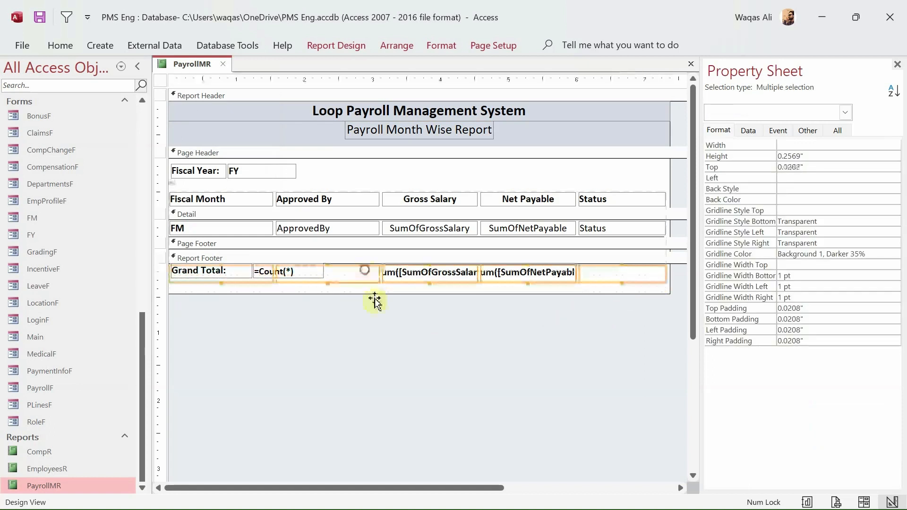
pyautogui.click(396, 312)
pyautogui.moveTo(407, 294); pyautogui.dragTo(407, 283)
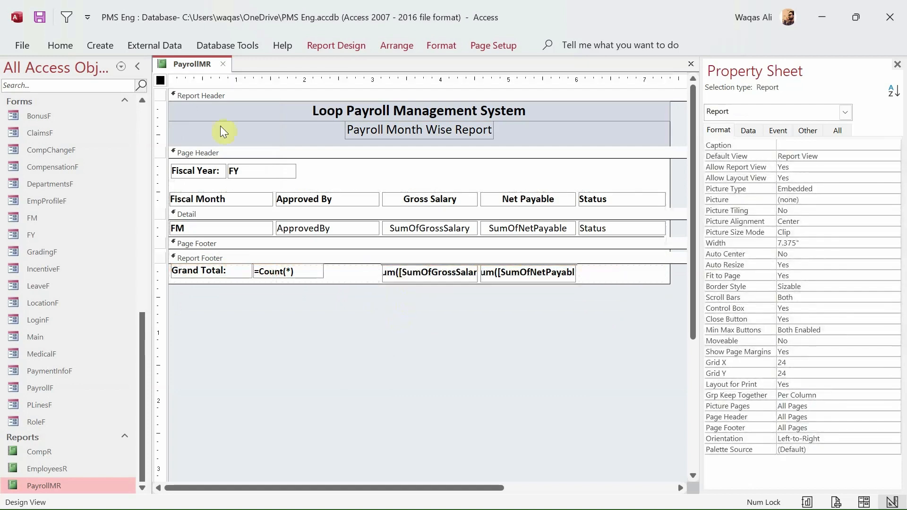
# - Review the finished PayrollMR report in Report View and in Print Preview, enlarged to 100% with the ribbon collapsed
pyautogui.rightClick(187, 66)
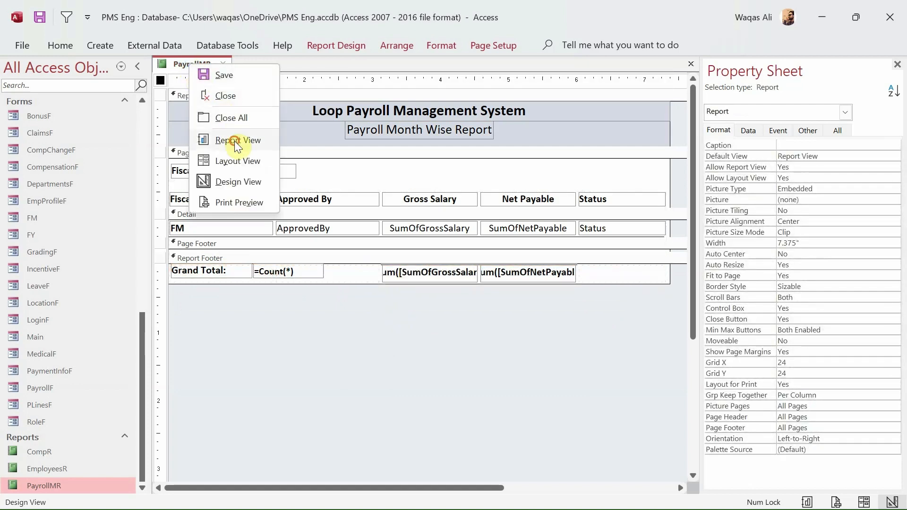
pyautogui.click(234, 141)
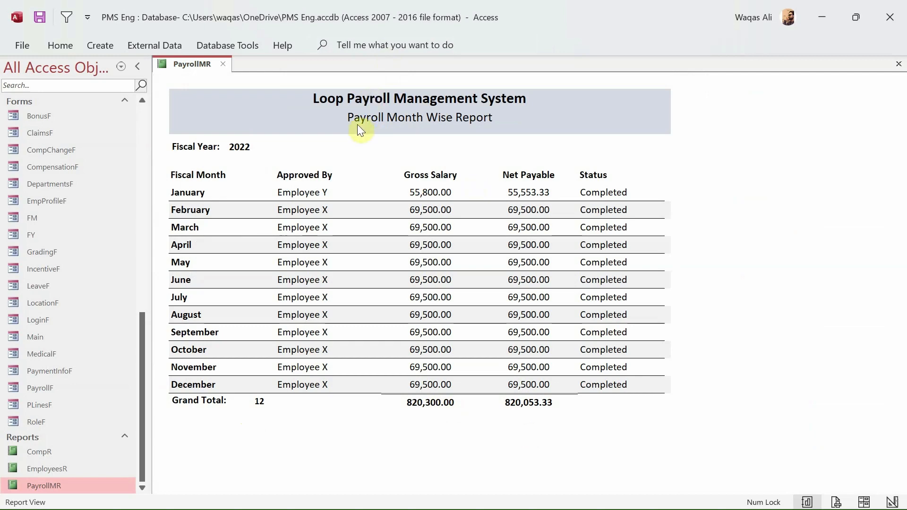
pyautogui.rightClick(587, 116)
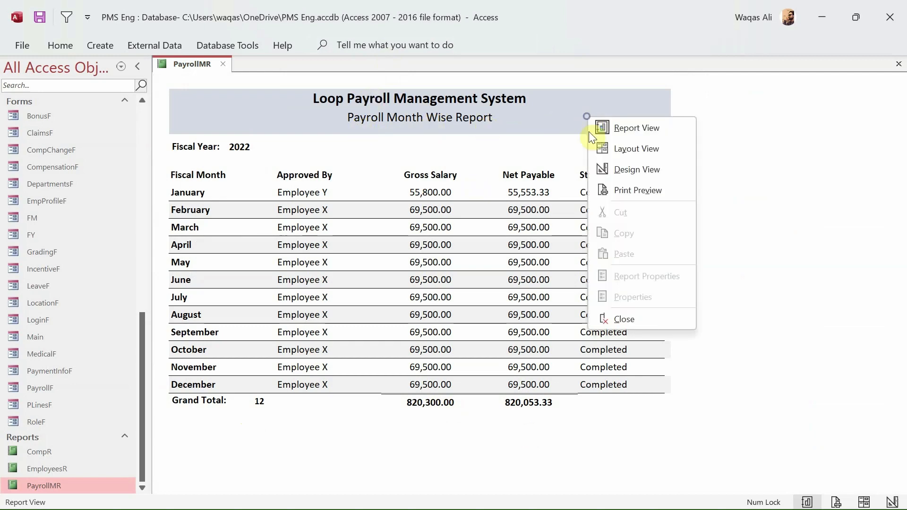
pyautogui.click(620, 191)
pyautogui.click(586, 305)
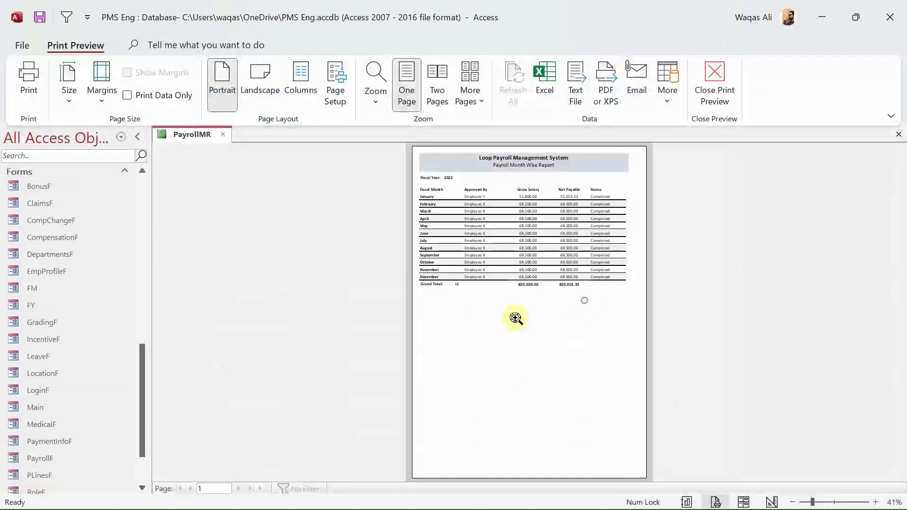
pyautogui.click(510, 259)
pyautogui.scroll(3, 489, 264)
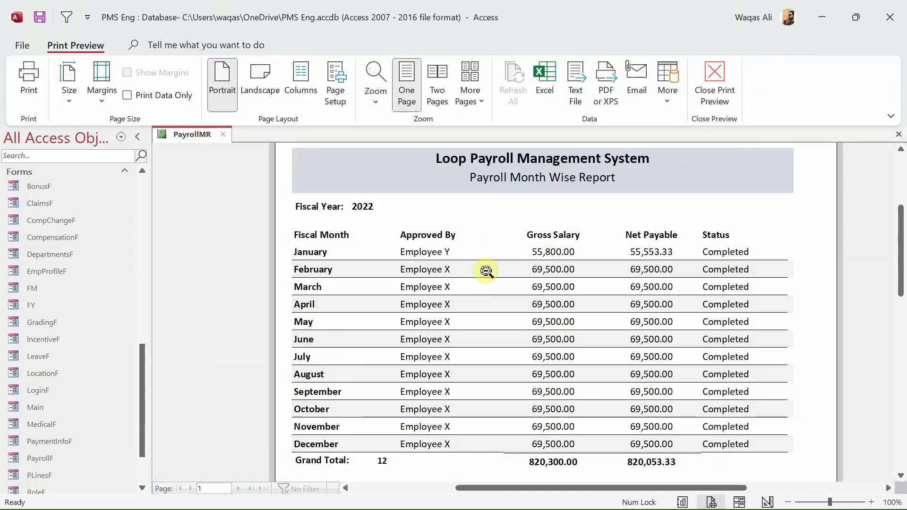
pyautogui.doubleClick(80, 45)
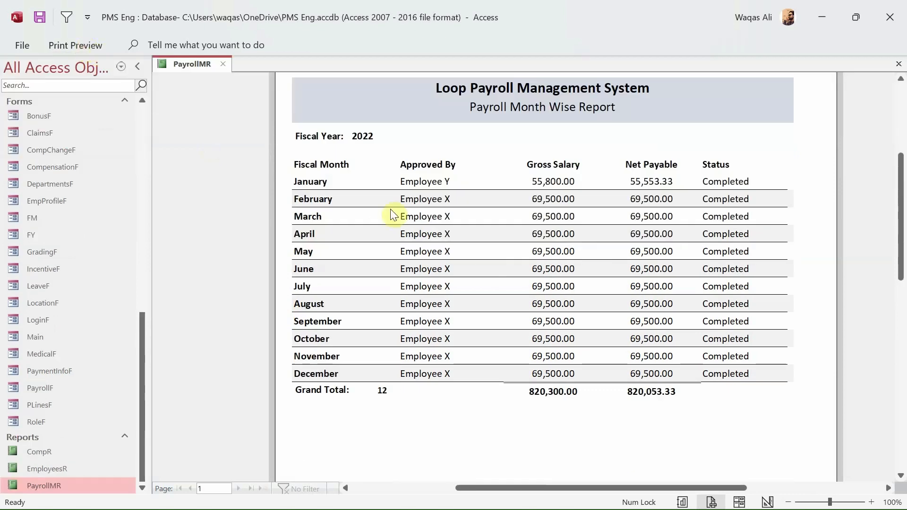
pyautogui.scroll(1, 591, 215)
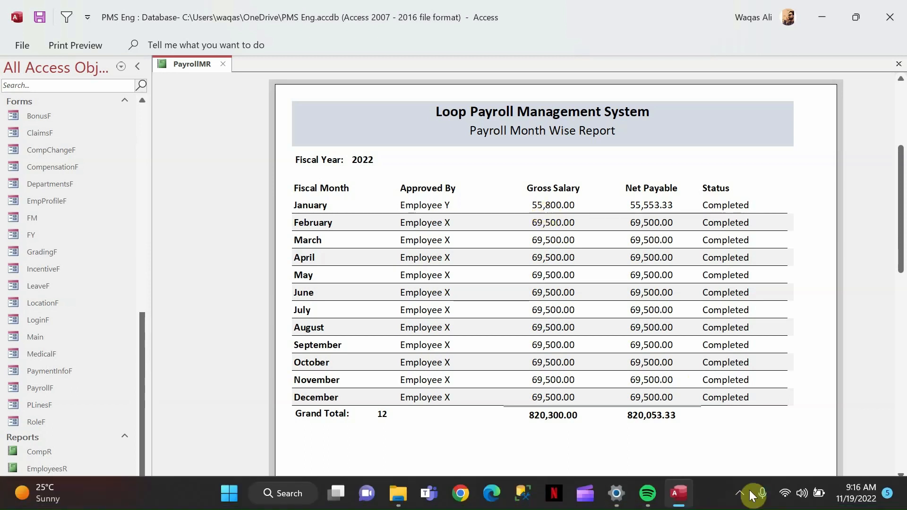
pyautogui.click(740, 493)
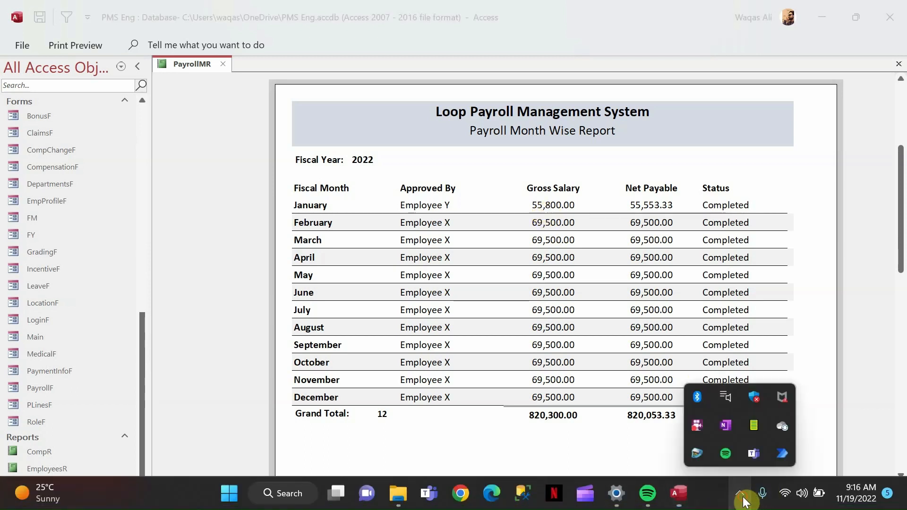
pyautogui.rightClick(698, 424)
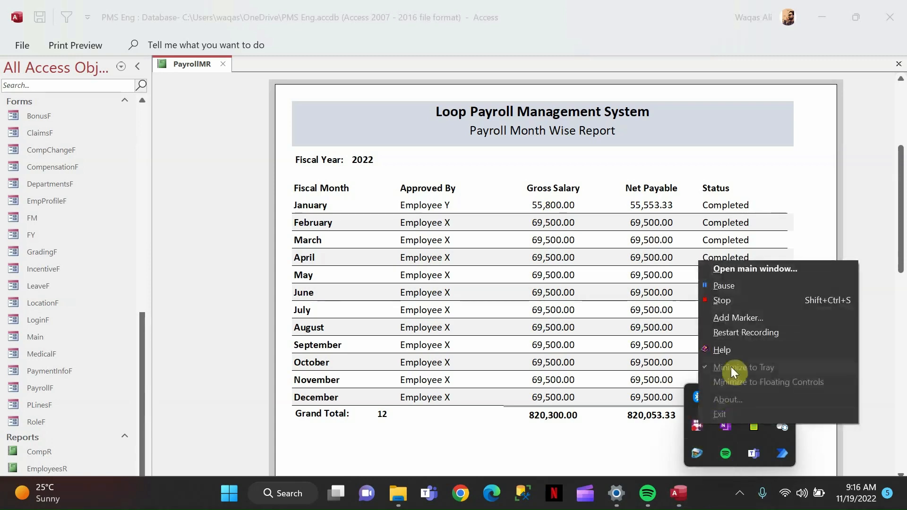